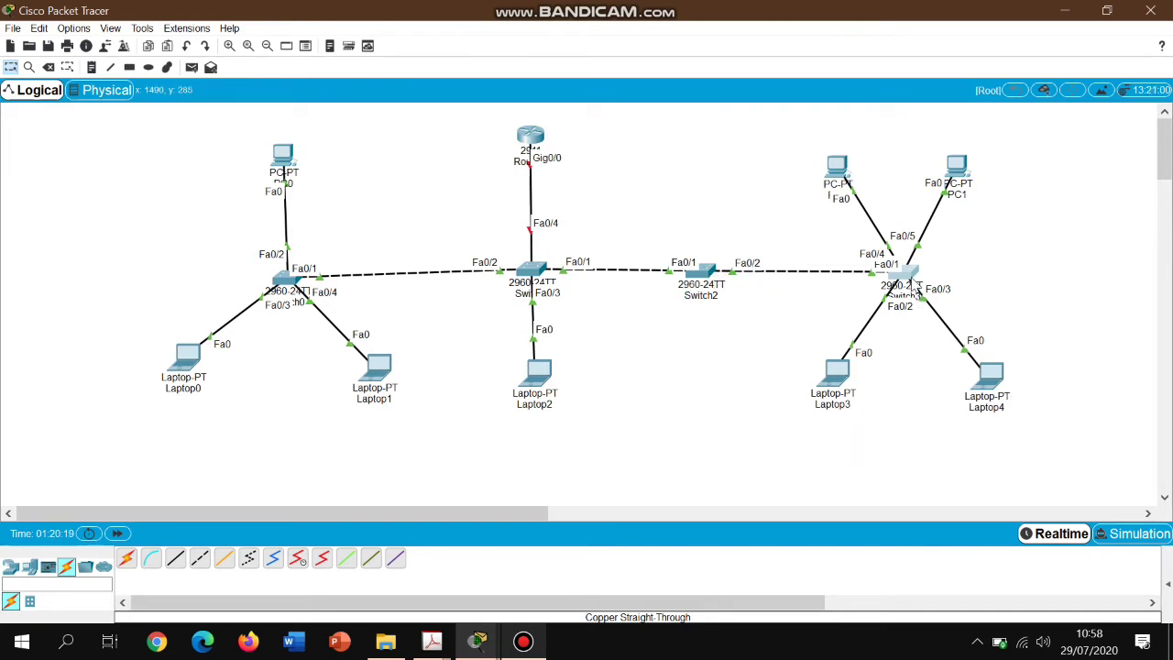
- Examine Switch3's command-line history for the commands that create and name its VLANs and assign its access ports
mouse_move(913, 280)
click(911, 279)
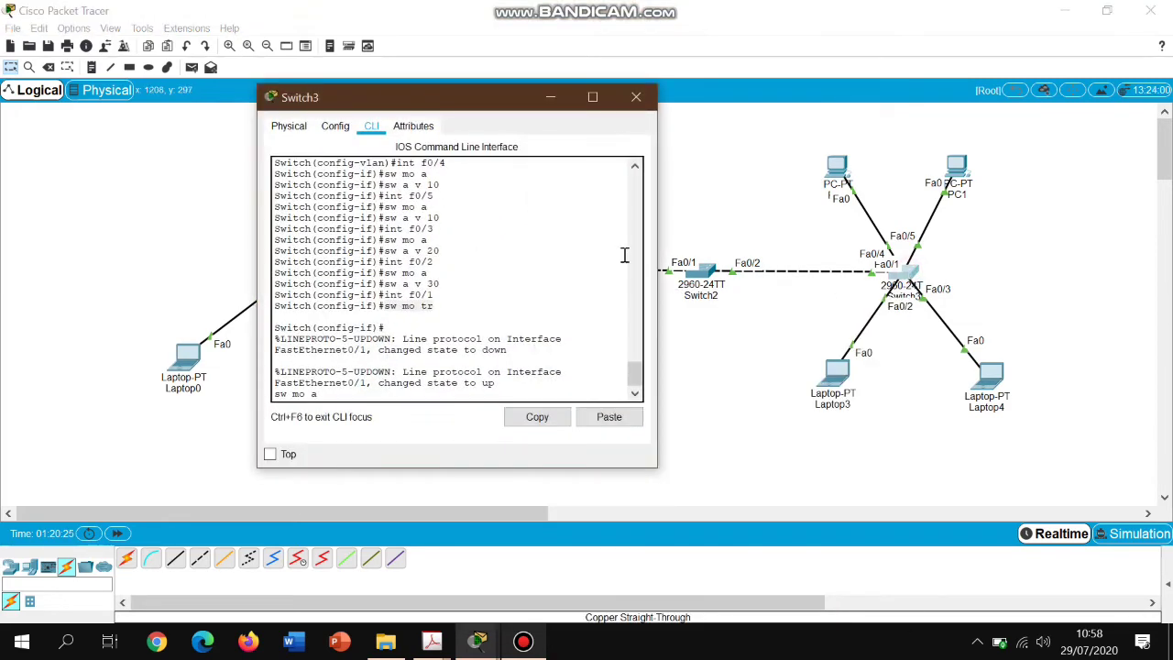
scroll(428, 293, up, 6)
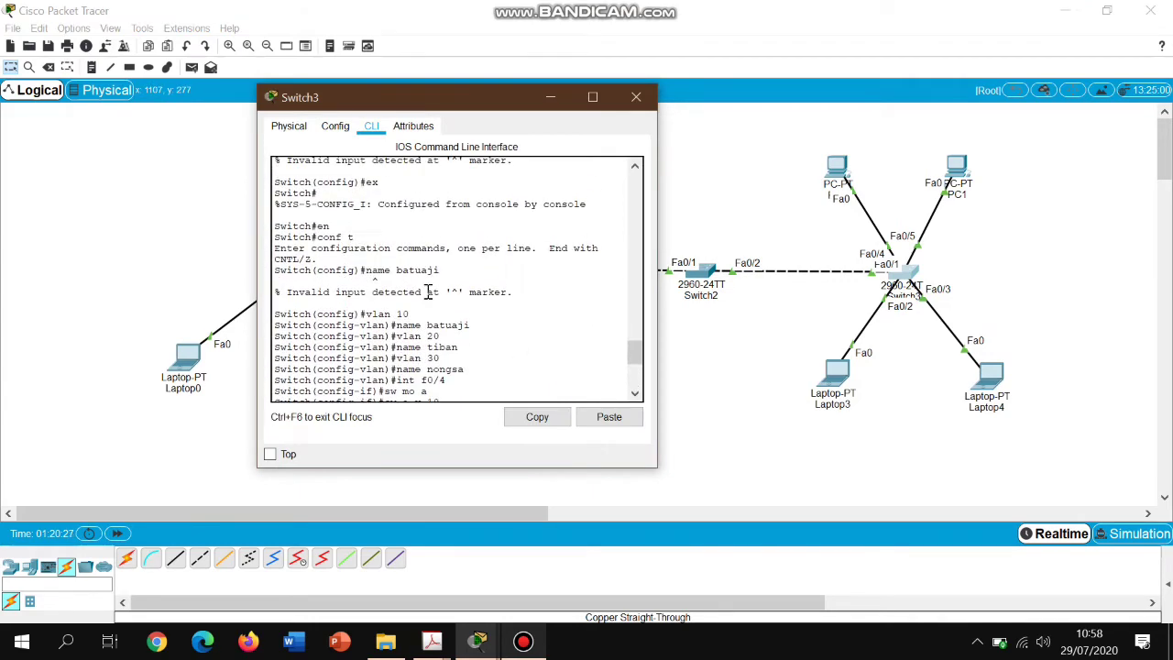
scroll(428, 292, up, 10)
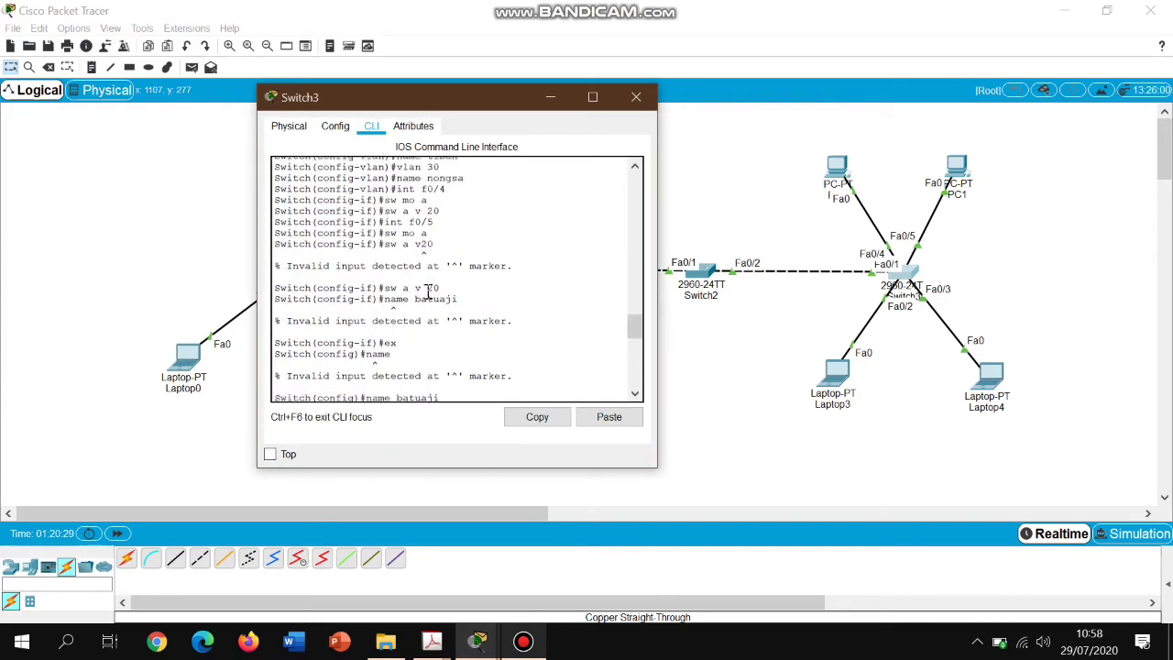
scroll(428, 291, up, 9)
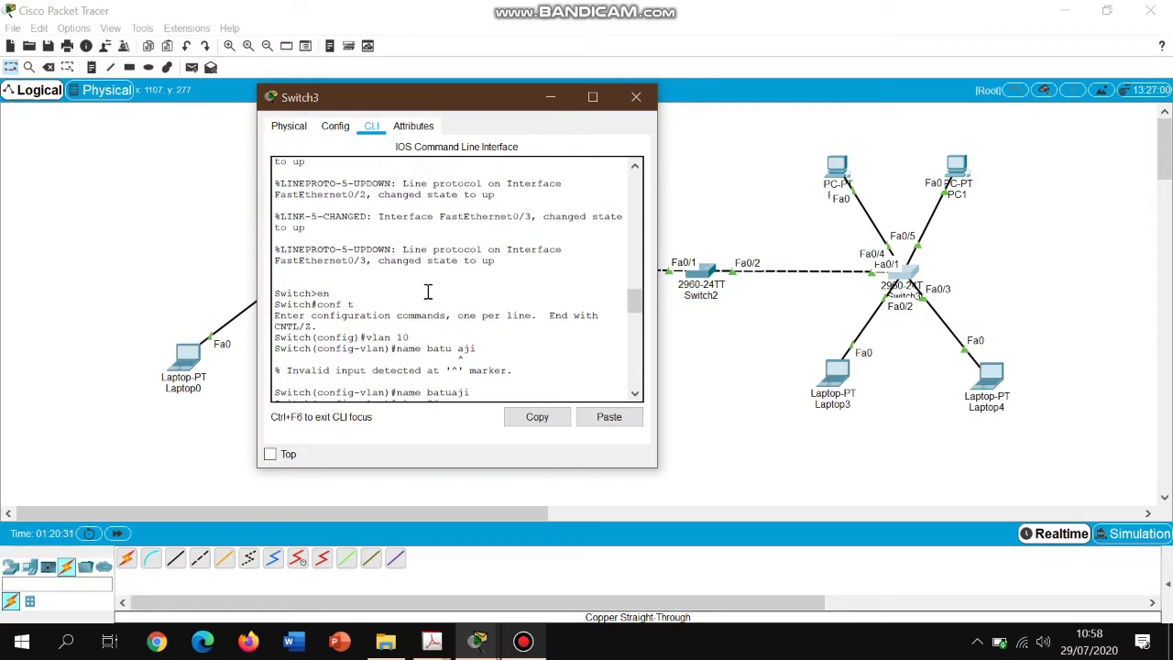
scroll(428, 291, up, 8)
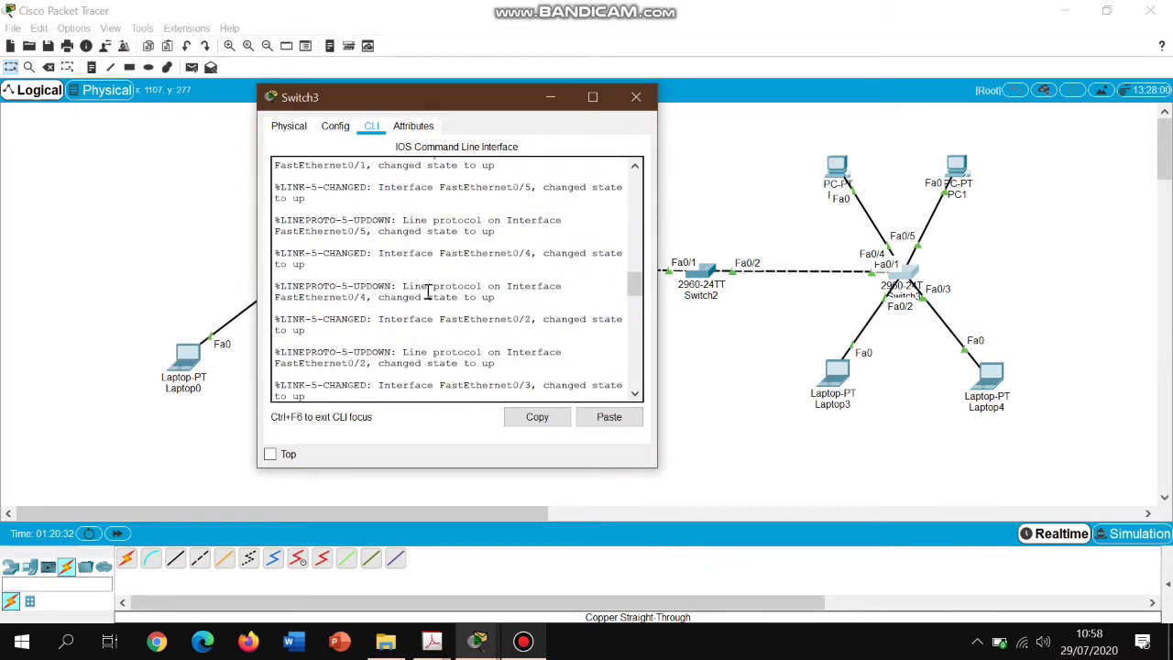
scroll(428, 292, down, 10)
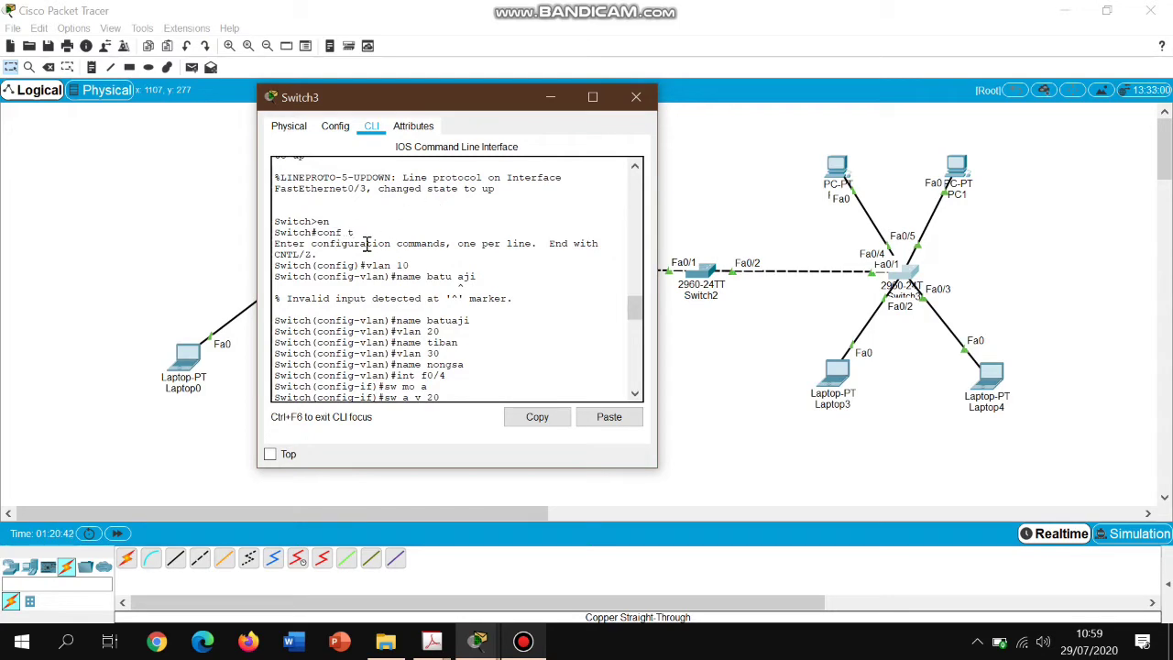
scroll(367, 243, down, 4)
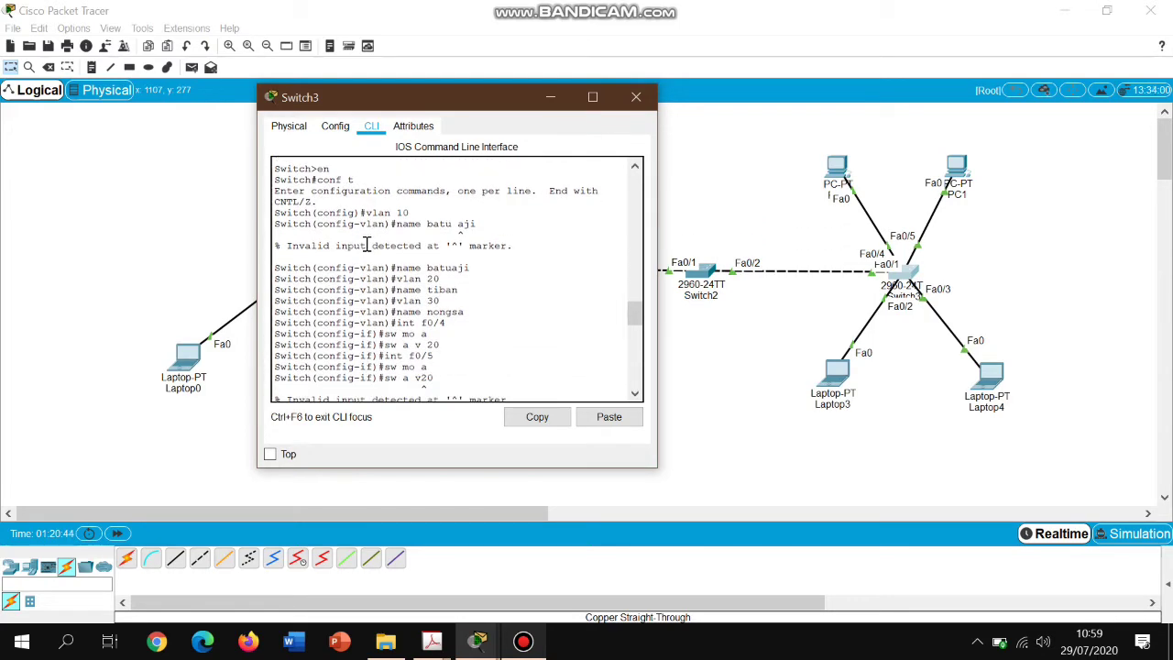
text(ex)
key(Return)
text(name)
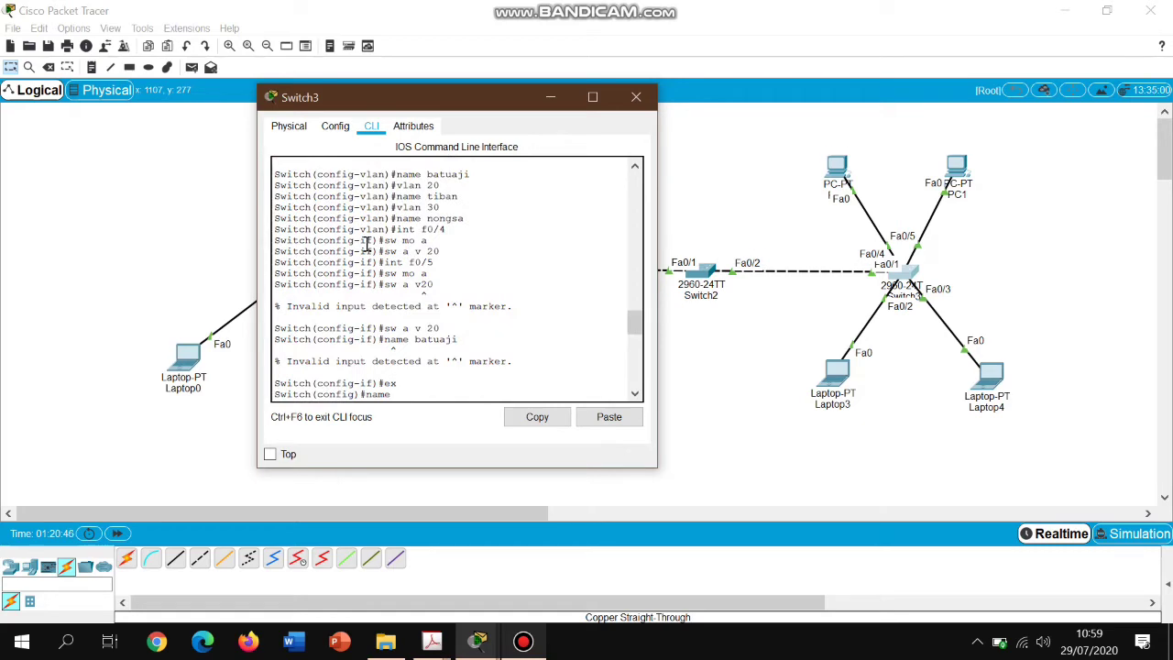
scroll(366, 244, down, 7)
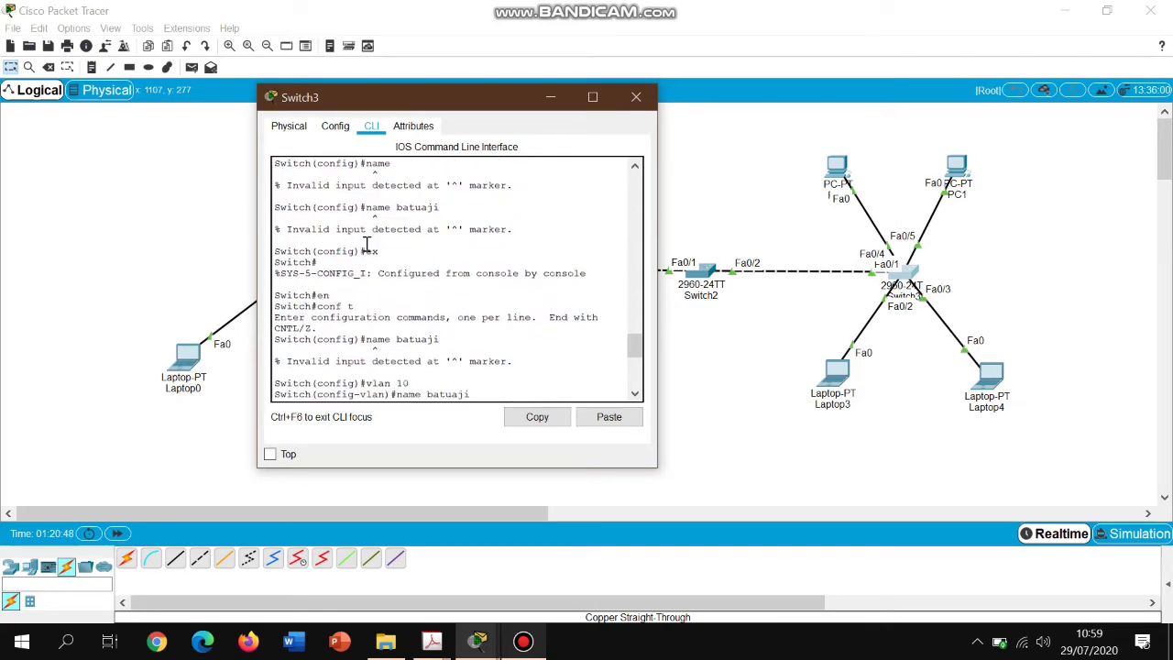
scroll(366, 244, down, 6)
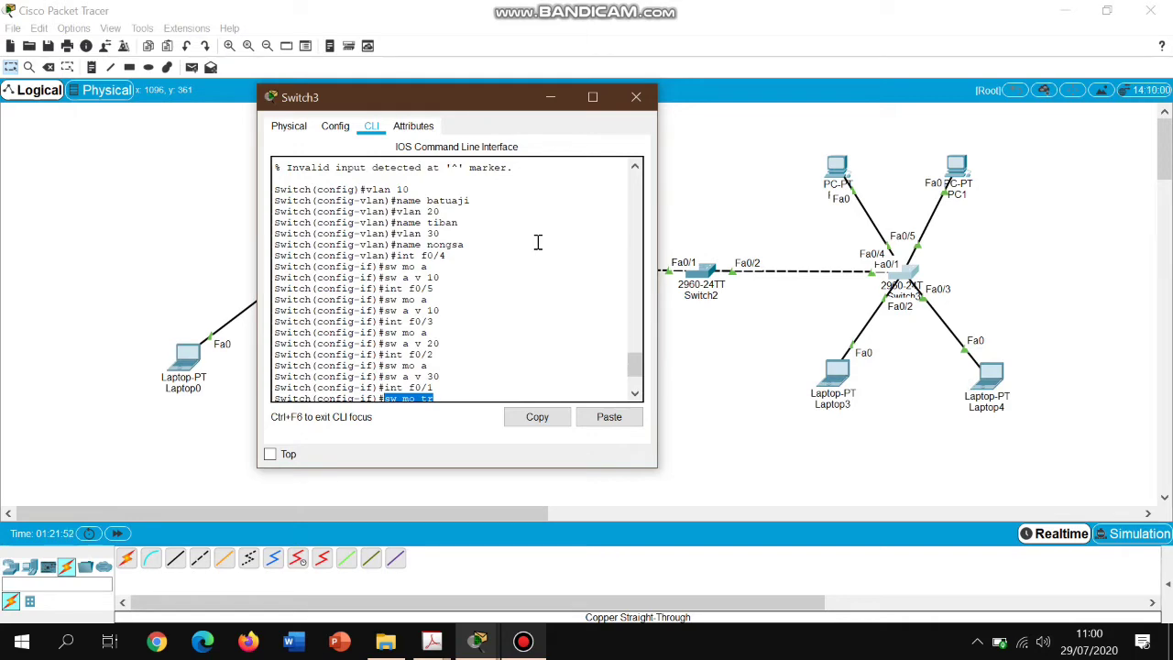
- Review the trunk mode commands for interface f0/1 in Switch3's command-line history and minimize its window
key(Return)
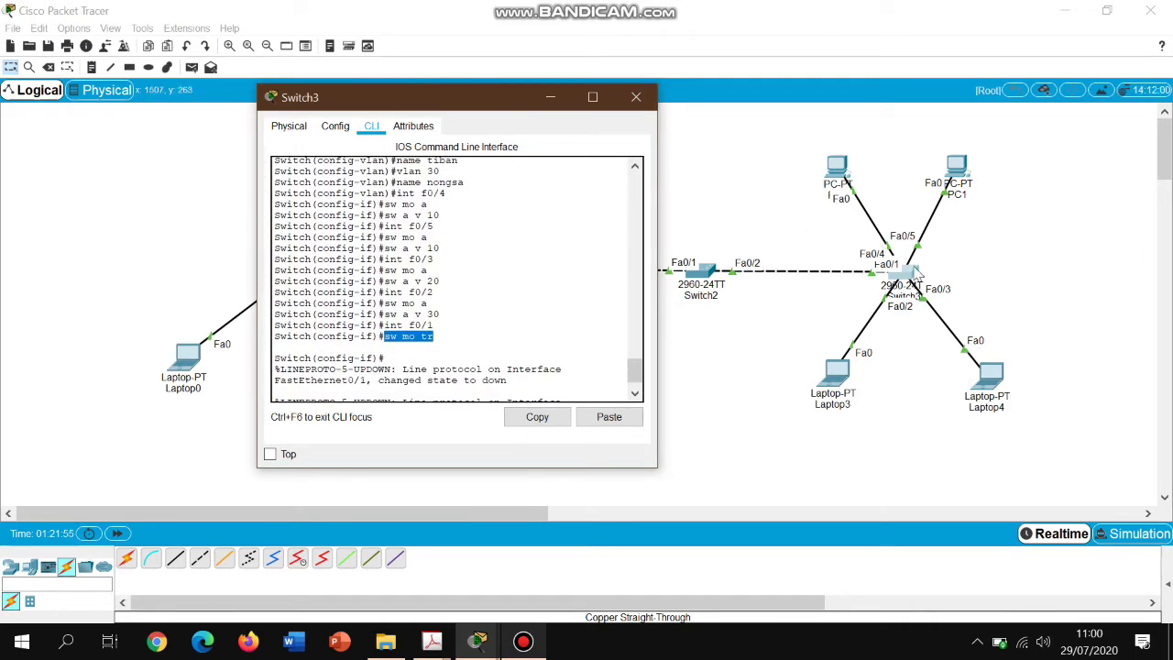
click(677, 242)
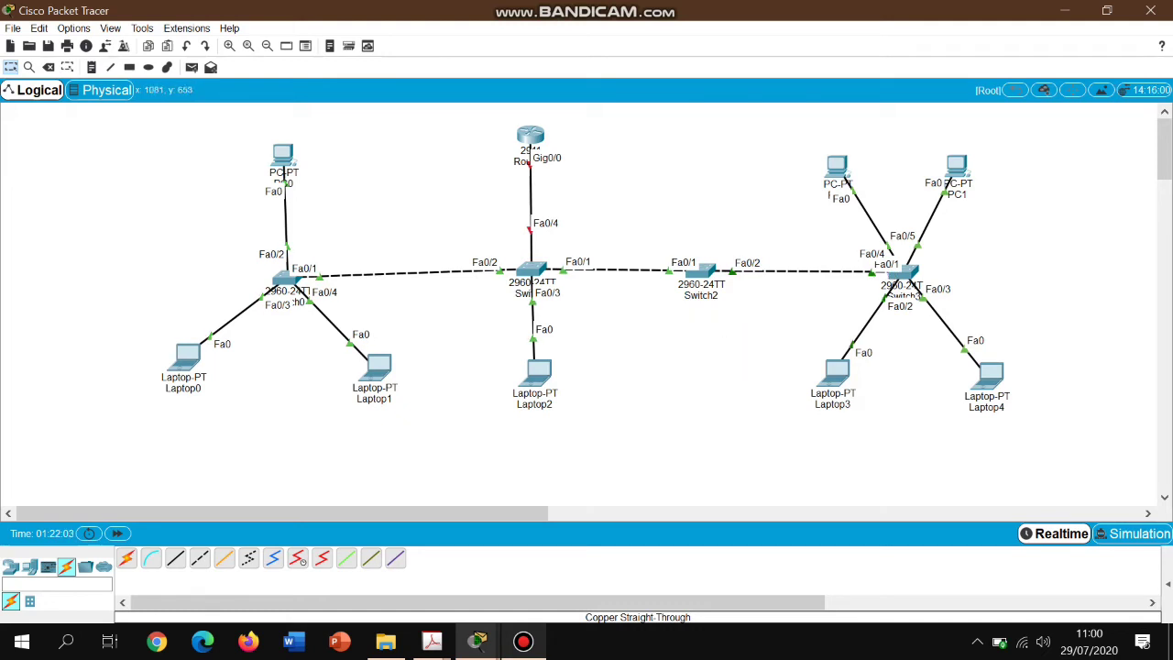
click(467, 648)
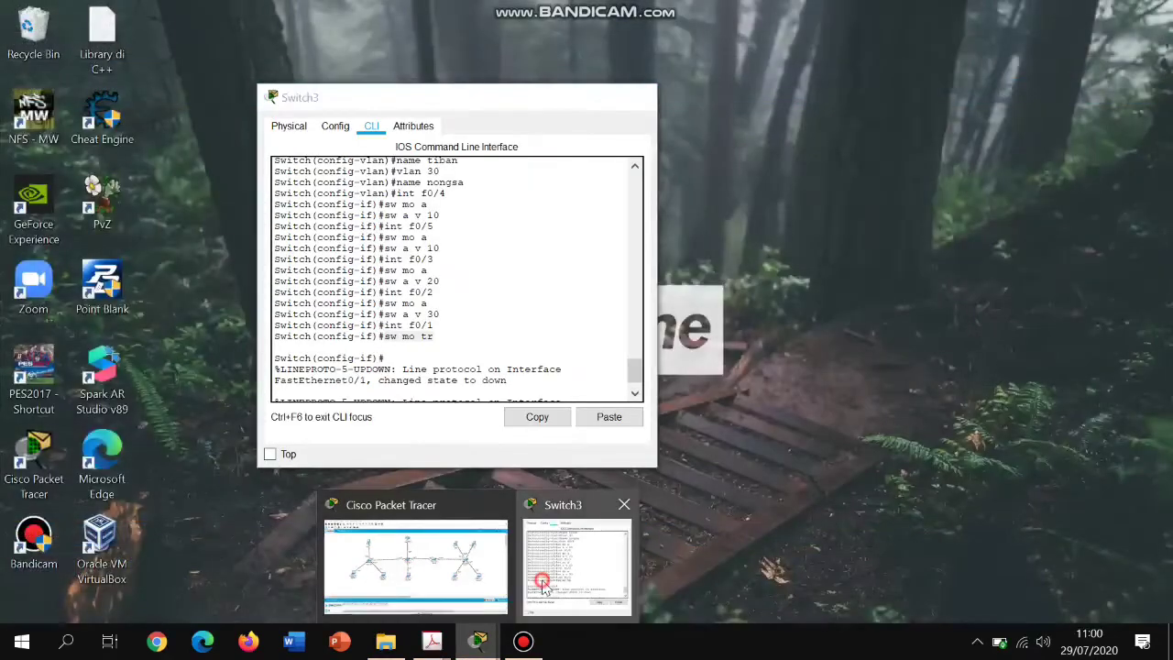
click(550, 577)
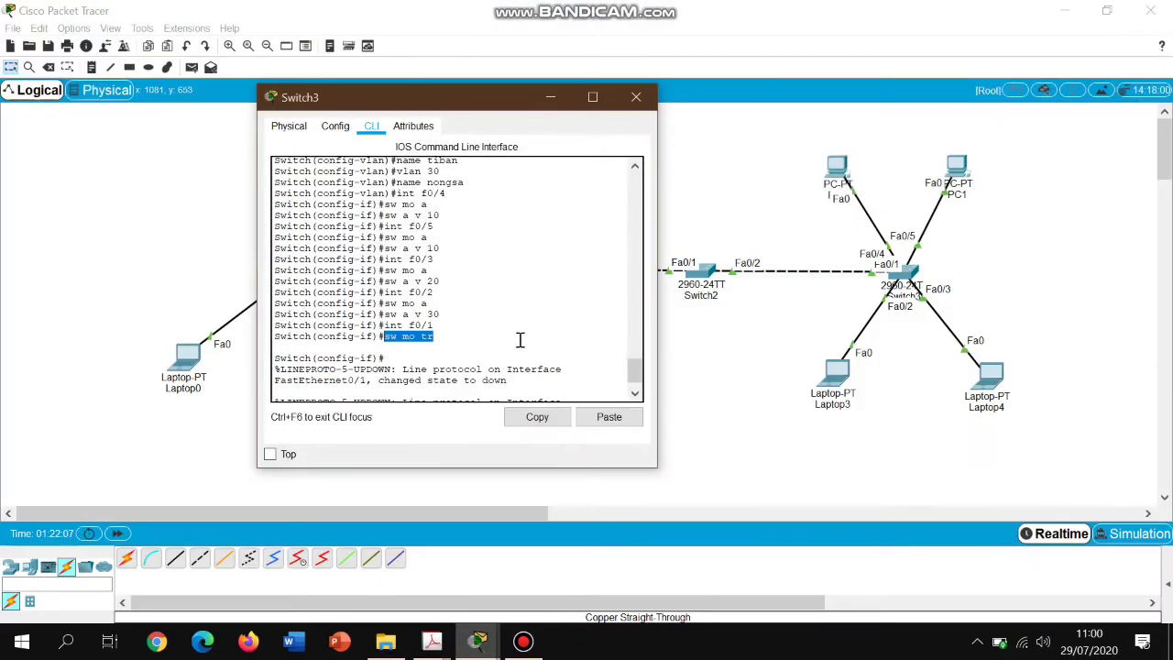
click(385, 317)
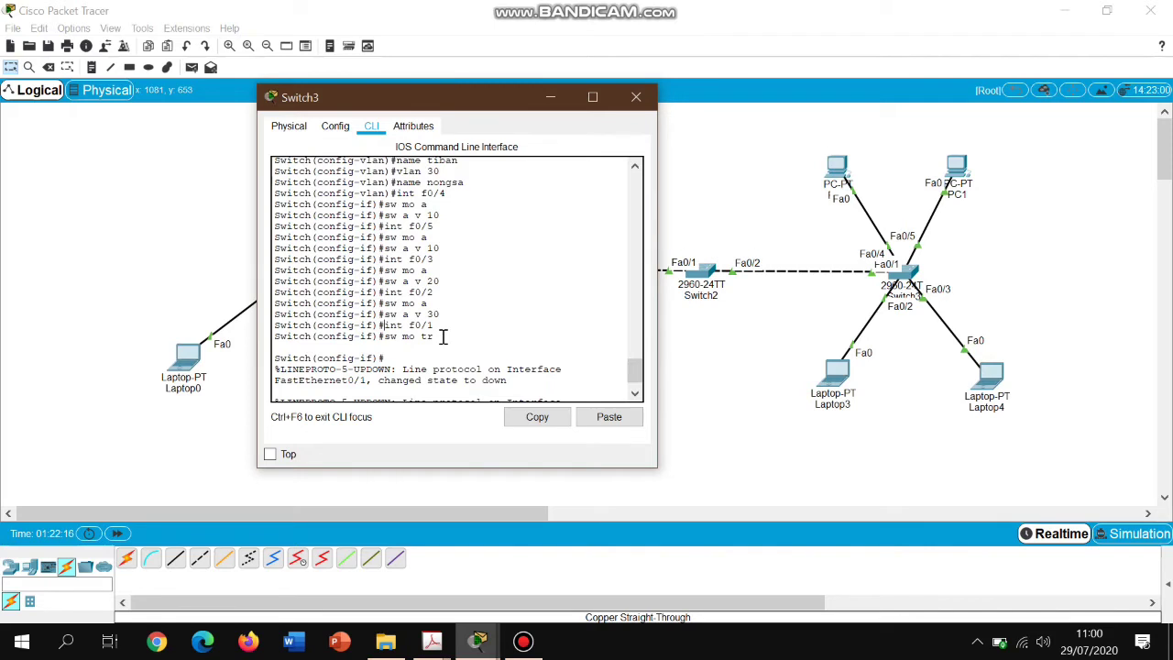
text(sw mo a)
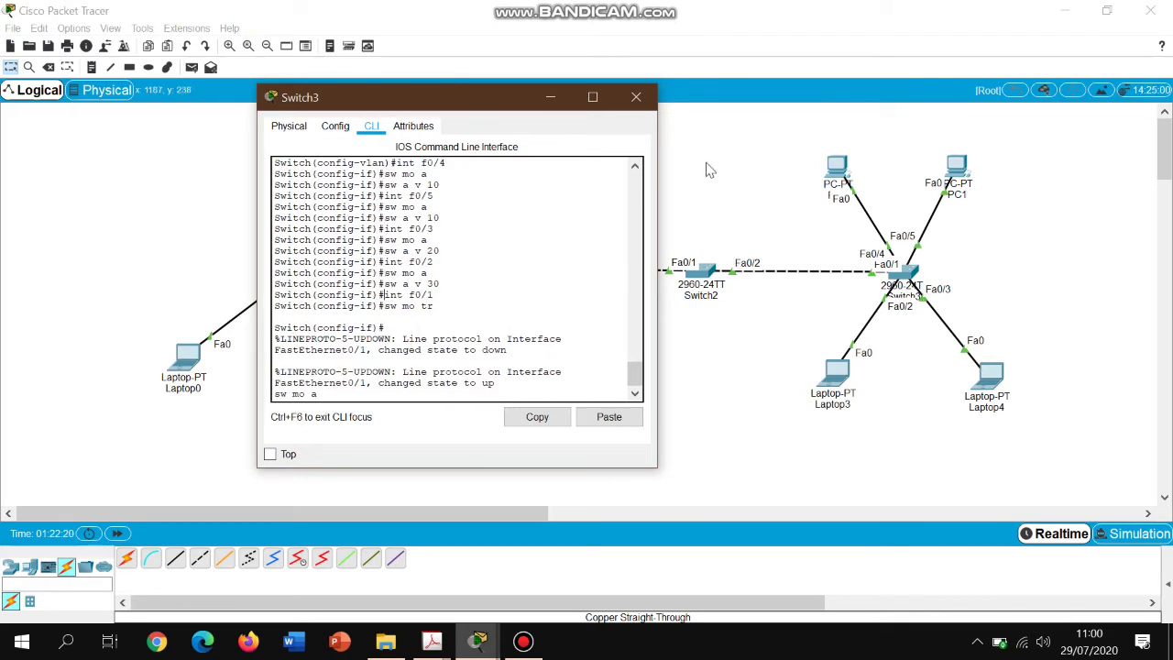
click(552, 94)
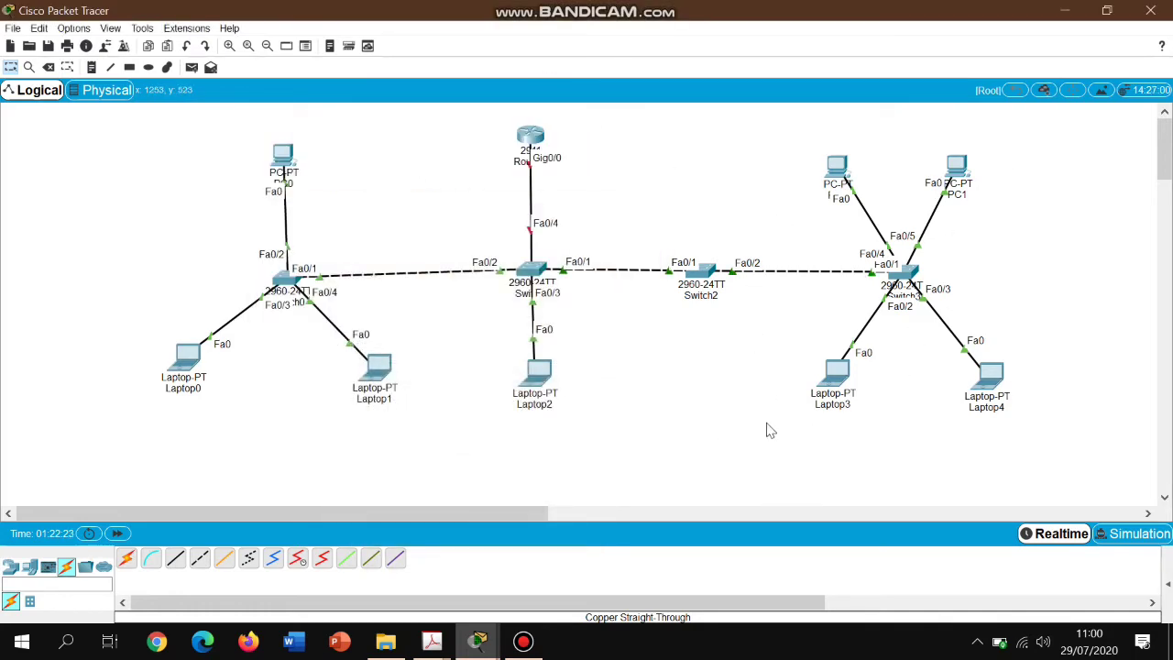
click(523, 642)
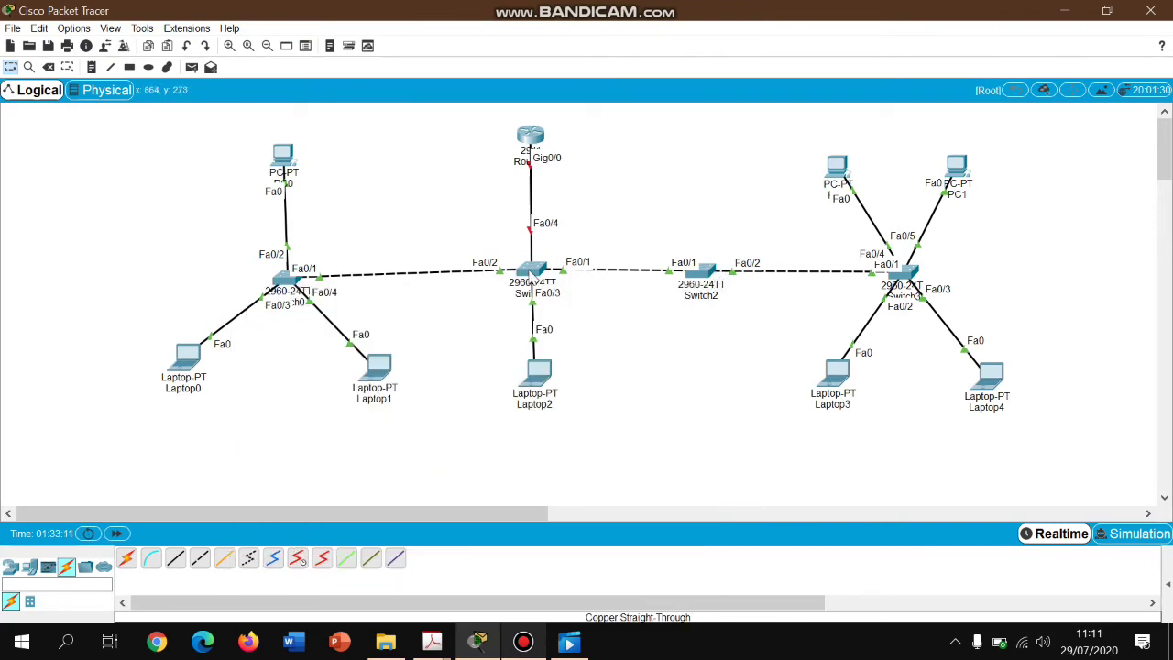
- Open Switch2's command-line interface and enter global configuration mode with en and conf t
click(702, 286)
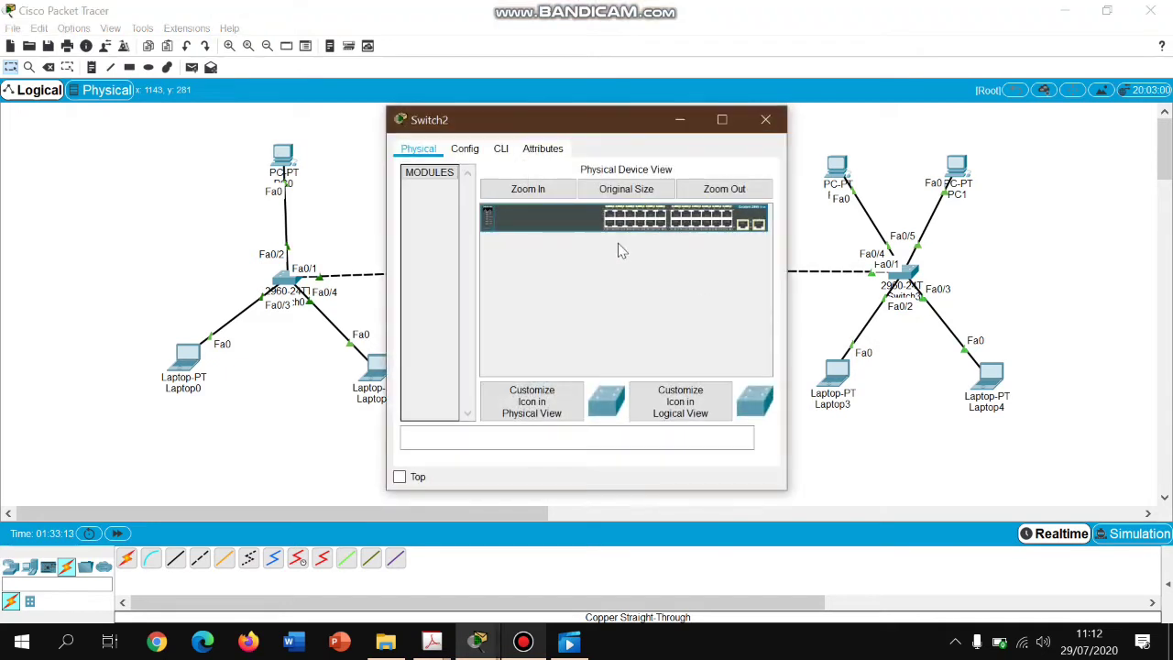
click(500, 149)
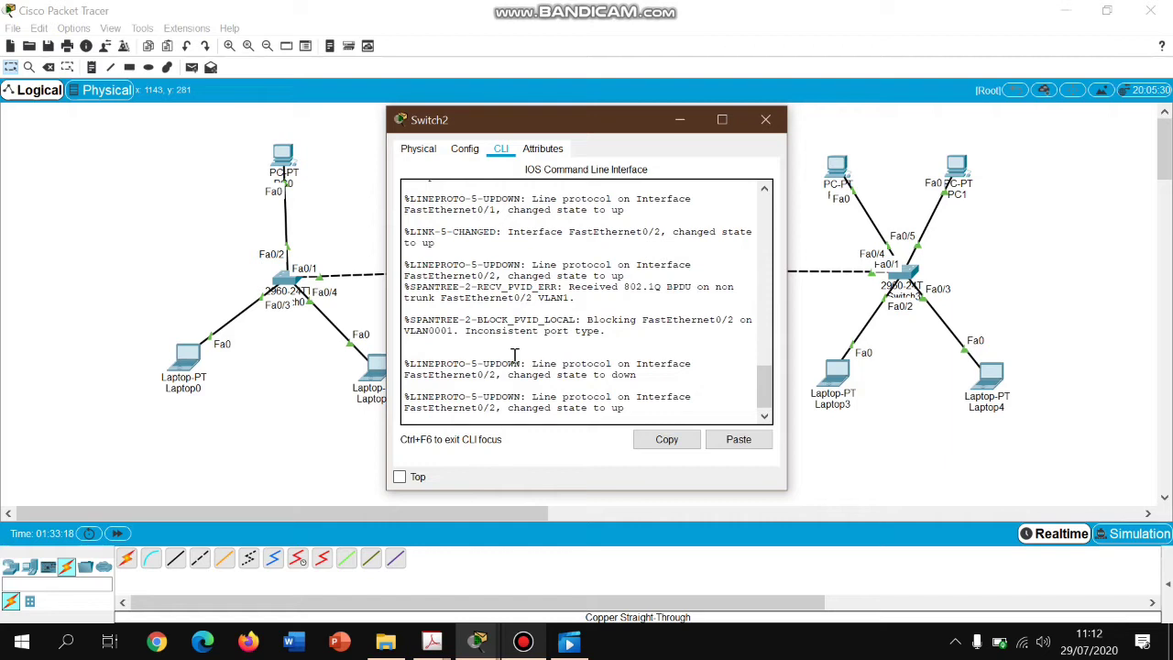
key(Return)
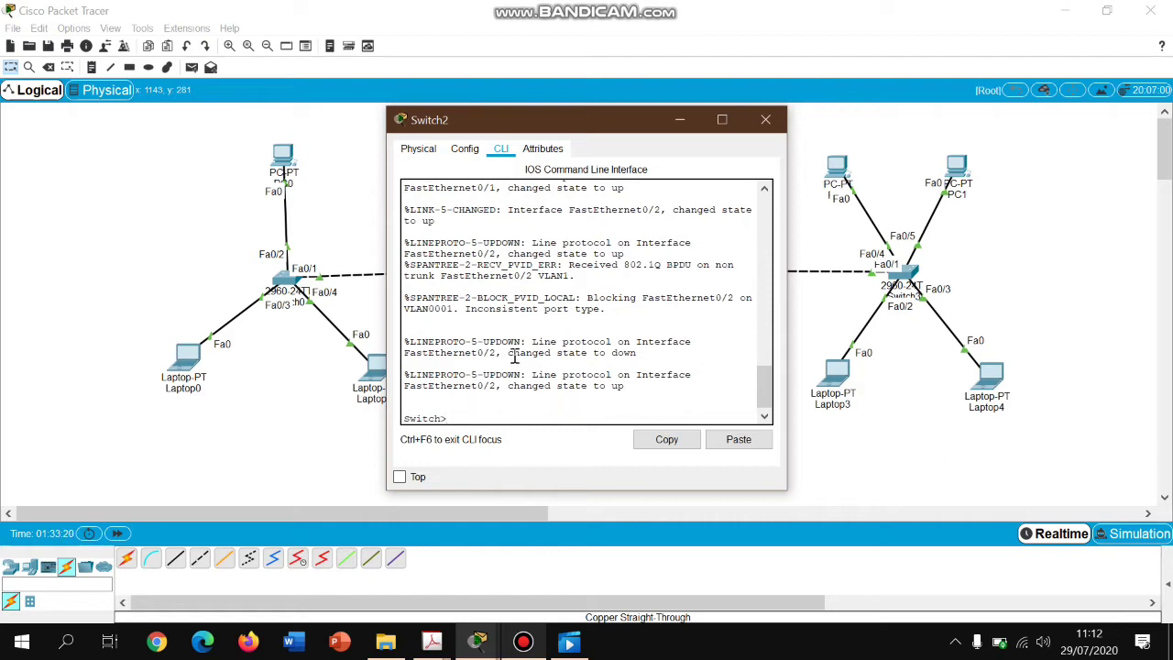
text(en)
key(Return)
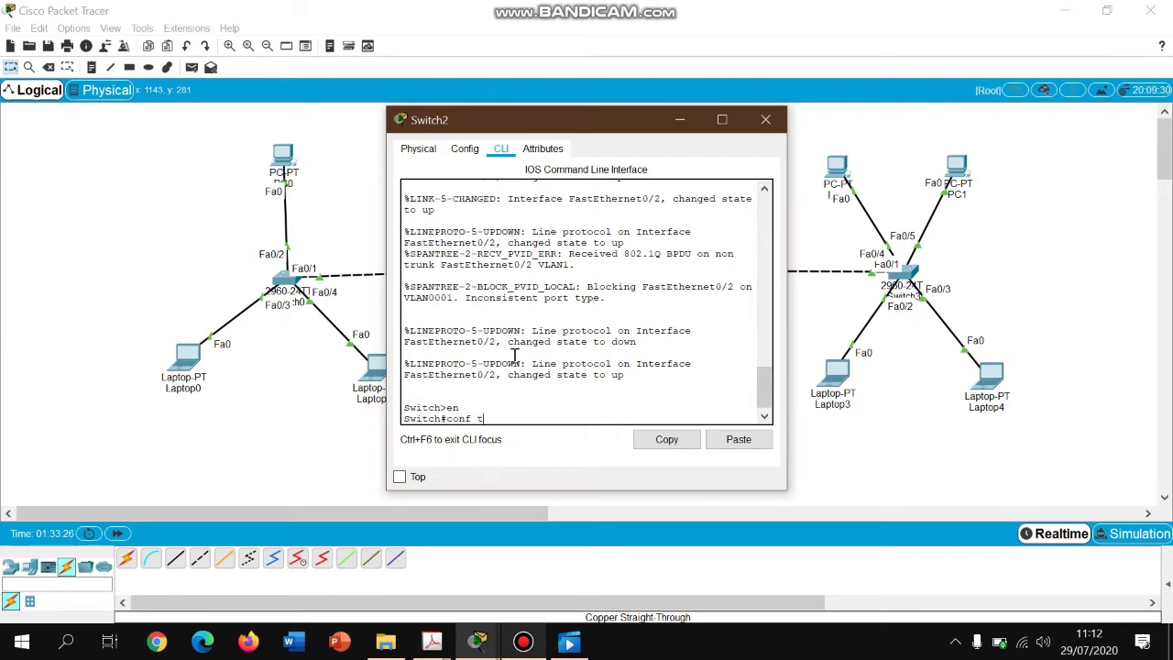
key(Return)
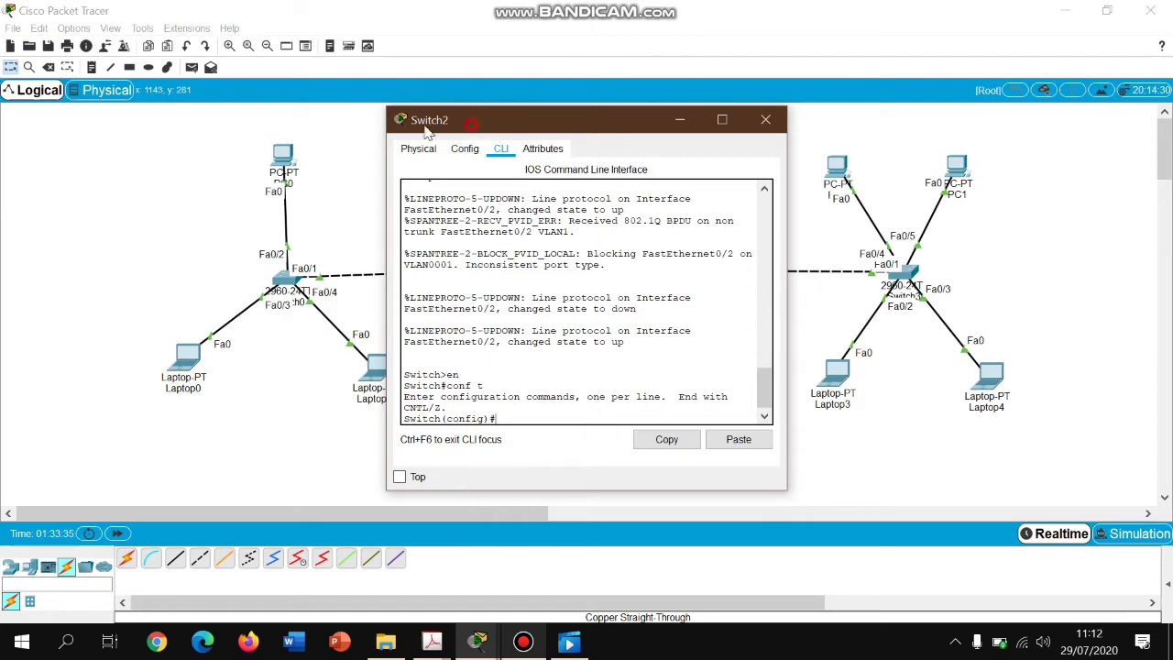
- On Switch2, set interface f0/1 to trunk mode and create VLANs 10 named batuaji and 20 named tiban
drag(472, 127, 295, 106)
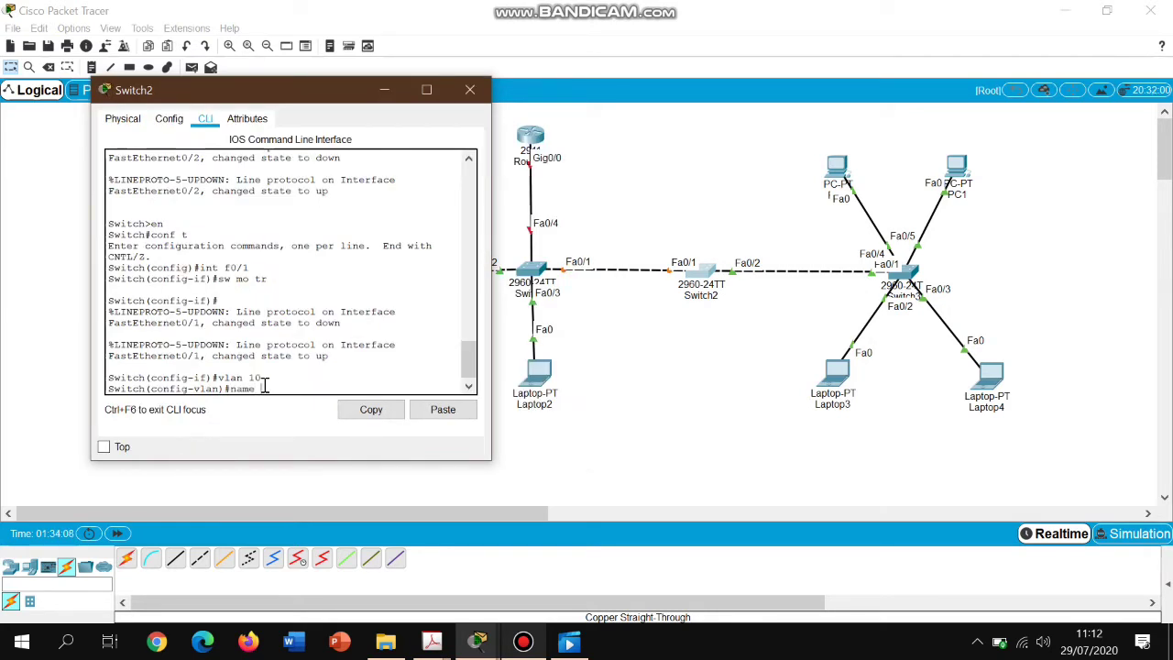
key(Return)
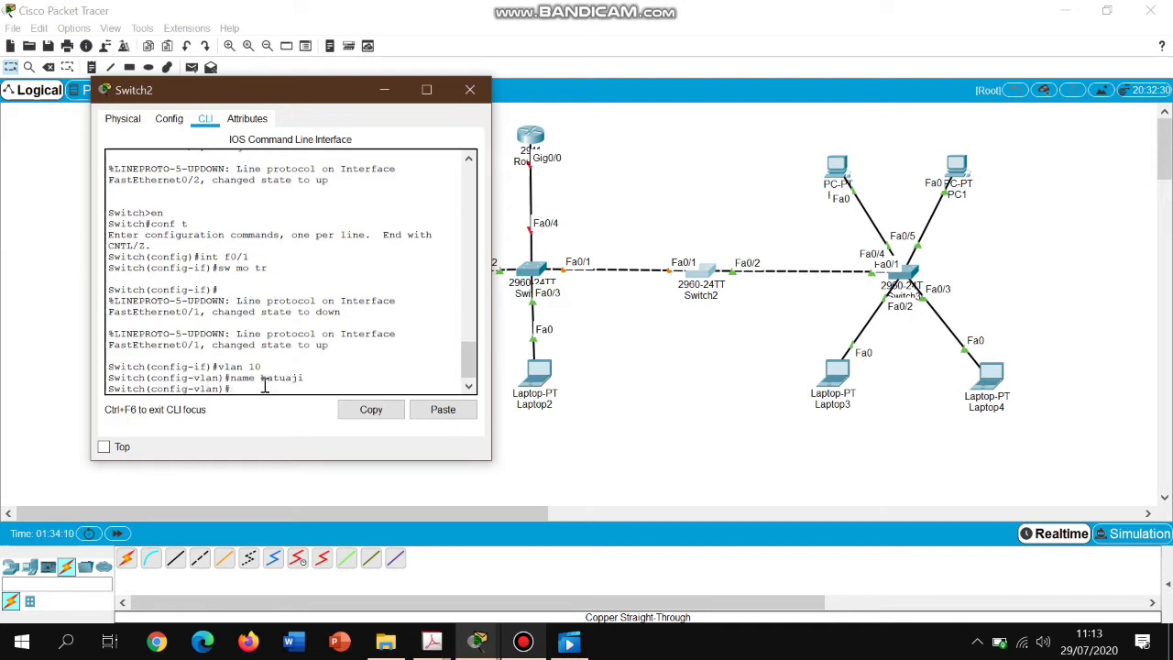
text(vlan 20)
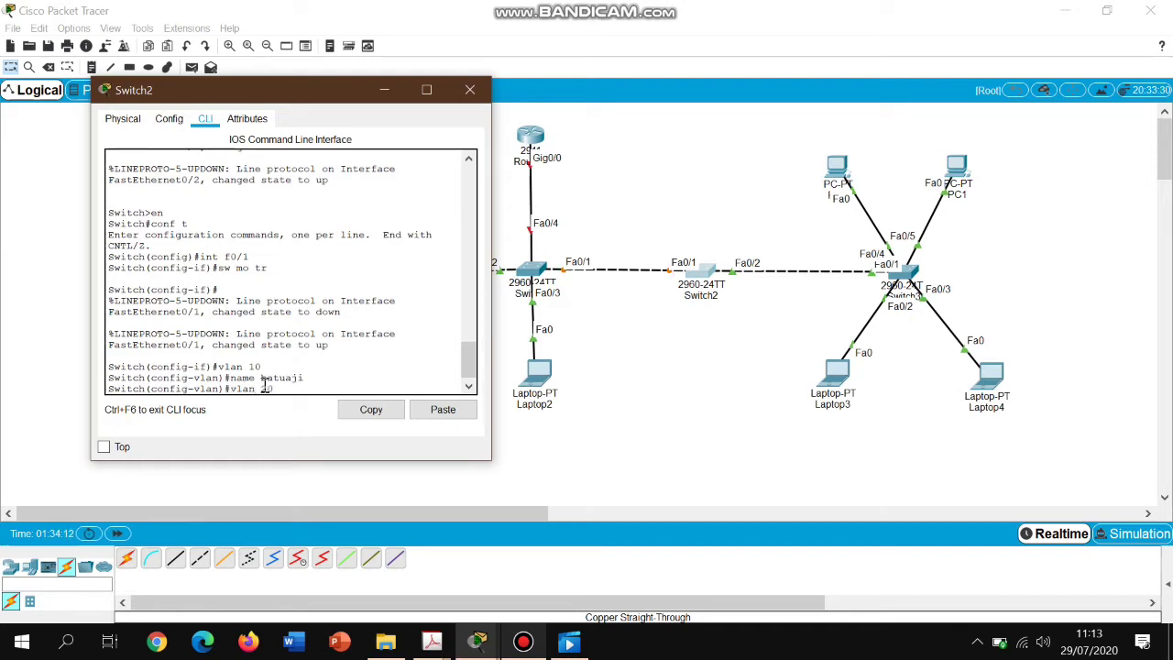
key(Return)
text(na)
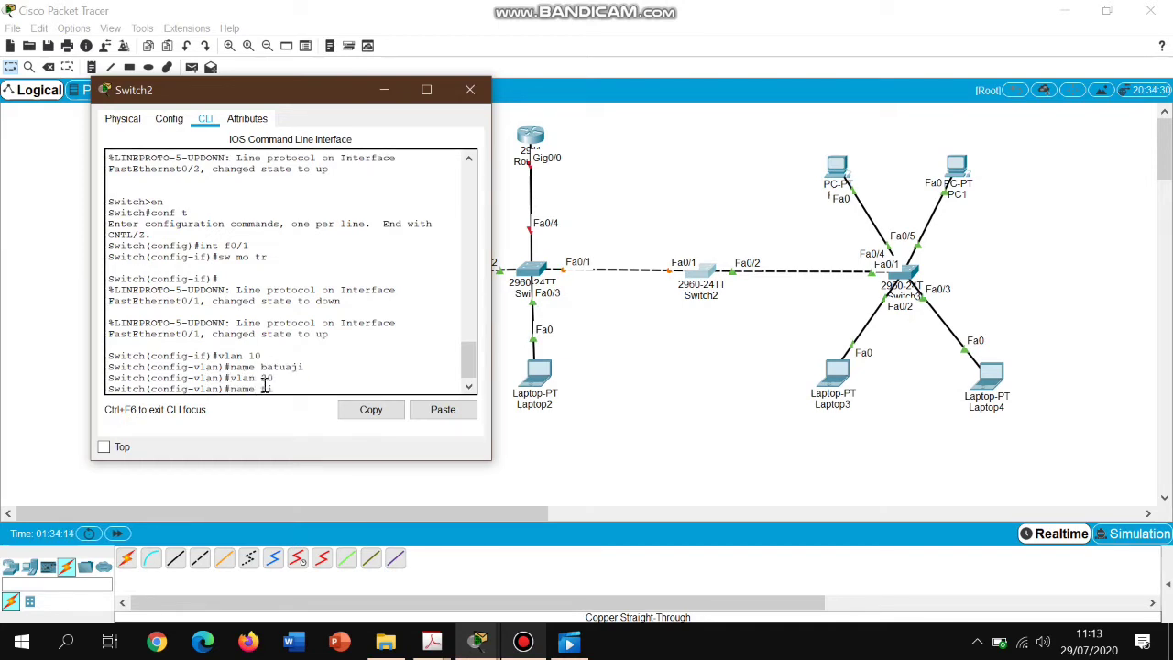
text(me liban)
key(Return)
- Create VLAN 30 named nongsa on Switch2 and exit VLAN configuration mode
text(vlan )
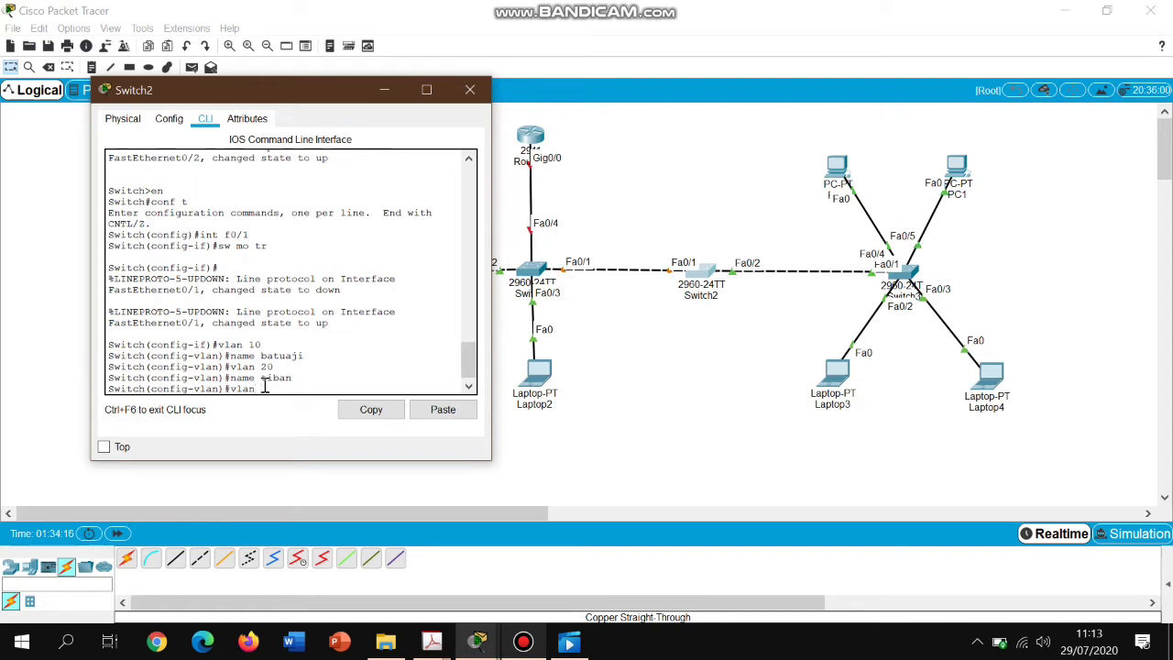
text(20)
key(Return)
text(name)
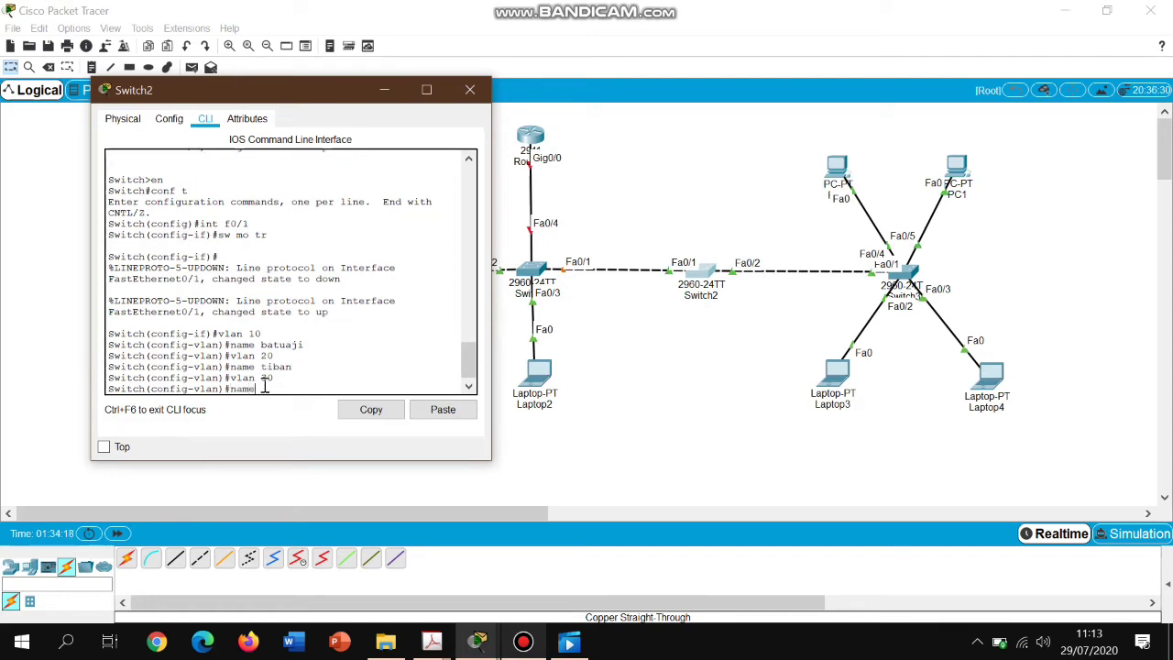
text( long)
key(Return)
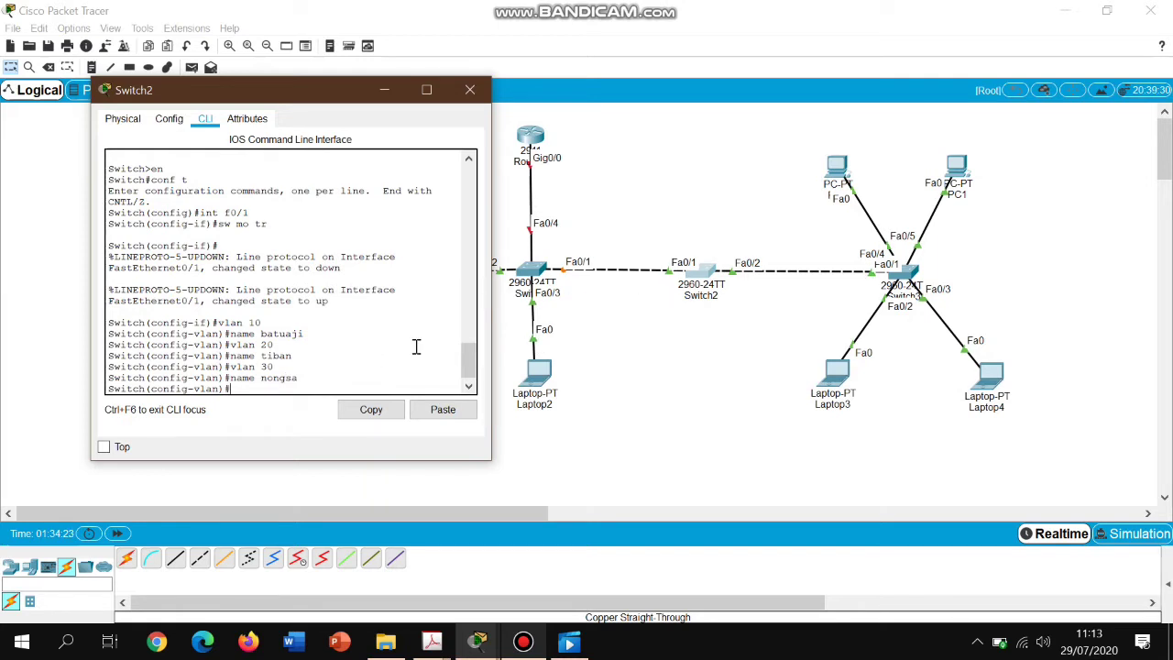
text(ex)
key(Return)
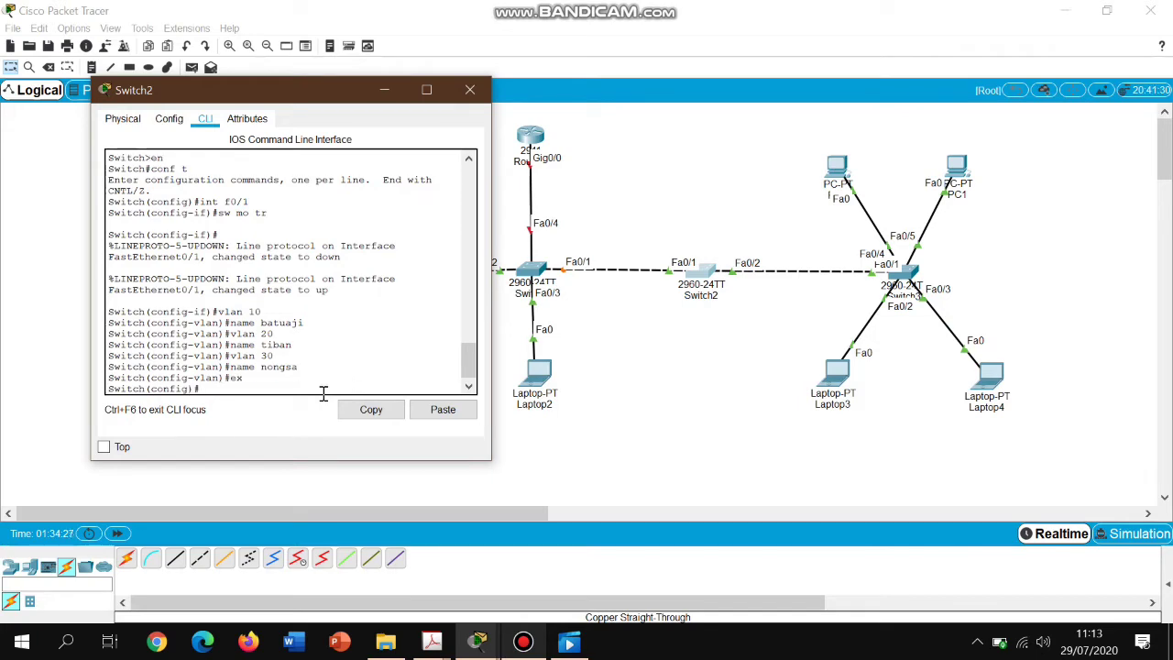
click(524, 641)
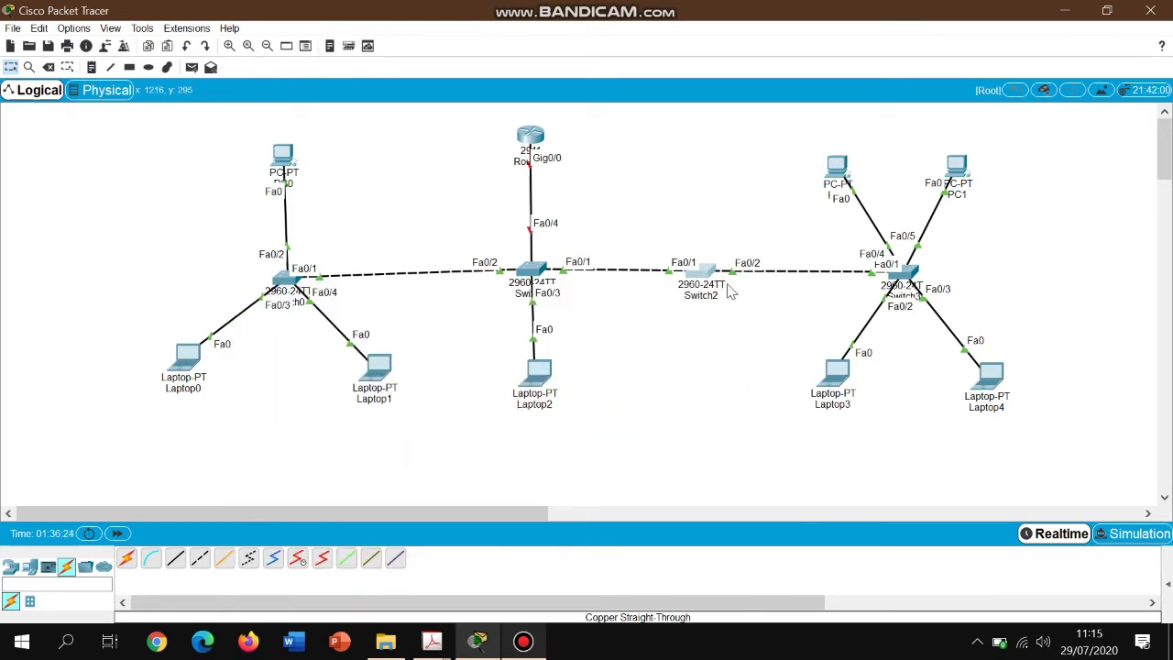
- Open Switch1's command-line interface and enter global configuration mode with en and conf t
mouse_move(548, 272)
click(532, 266)
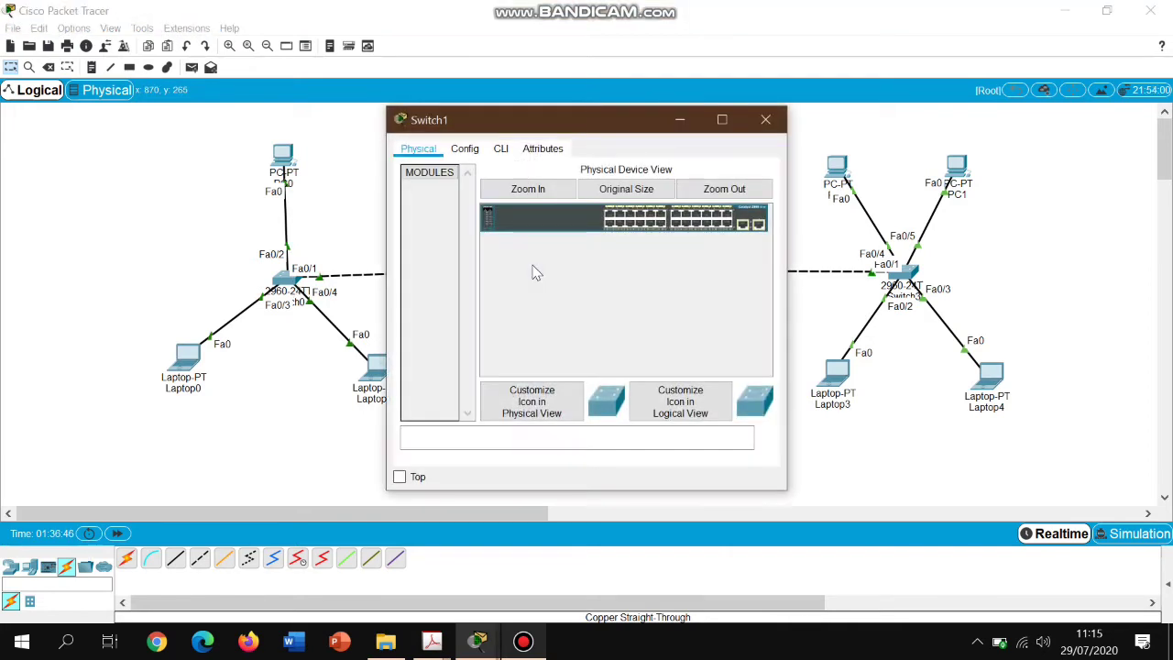
click(505, 151)
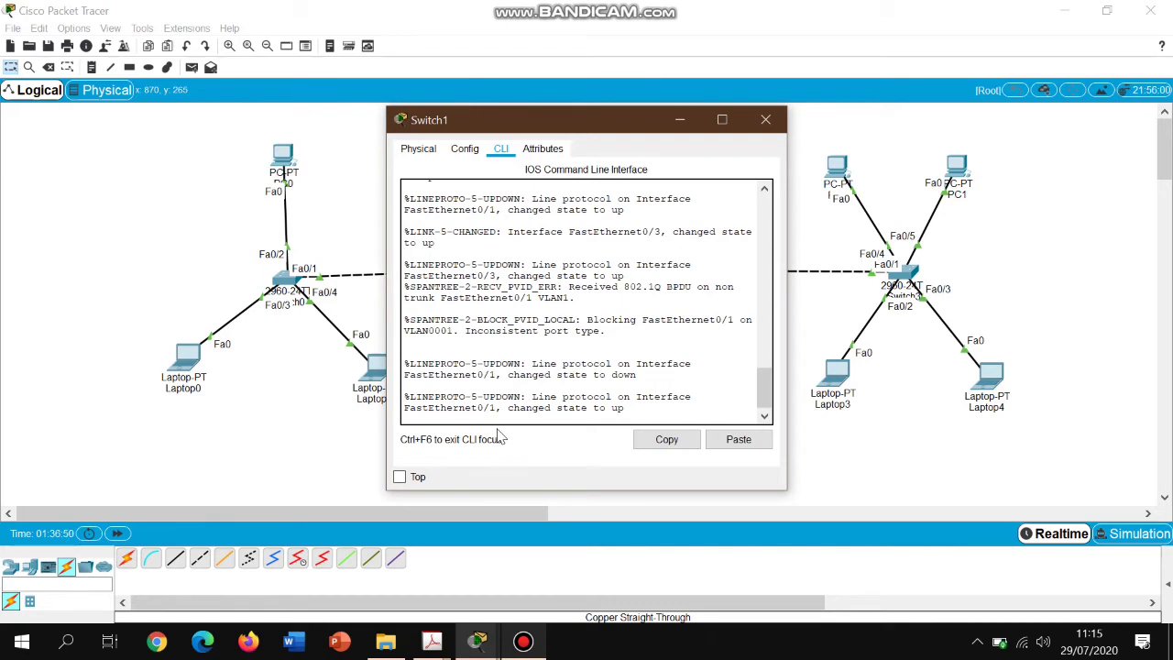
key(Return)
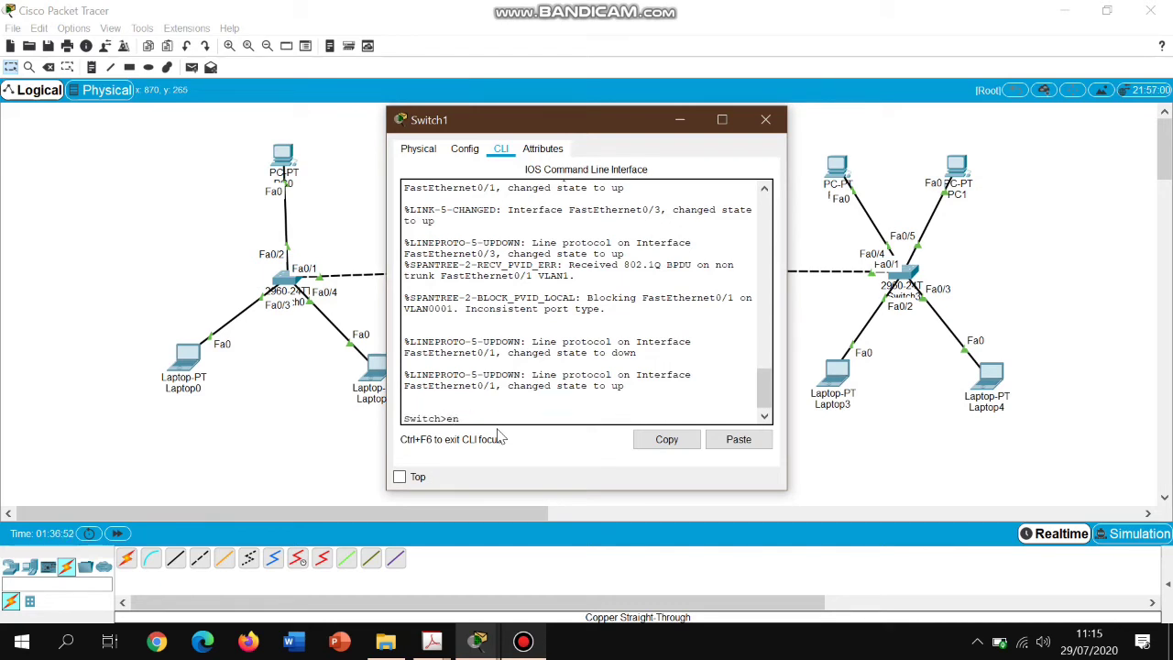
text(en)
key(Return)
text(conf)
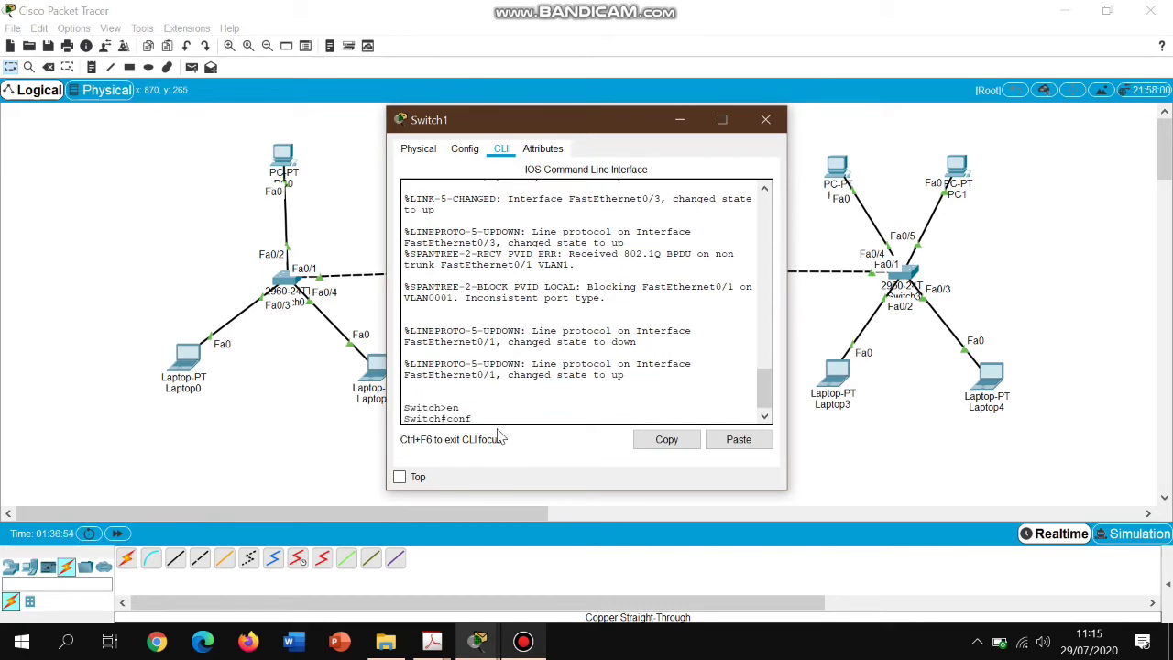
text( t)
key(Return)
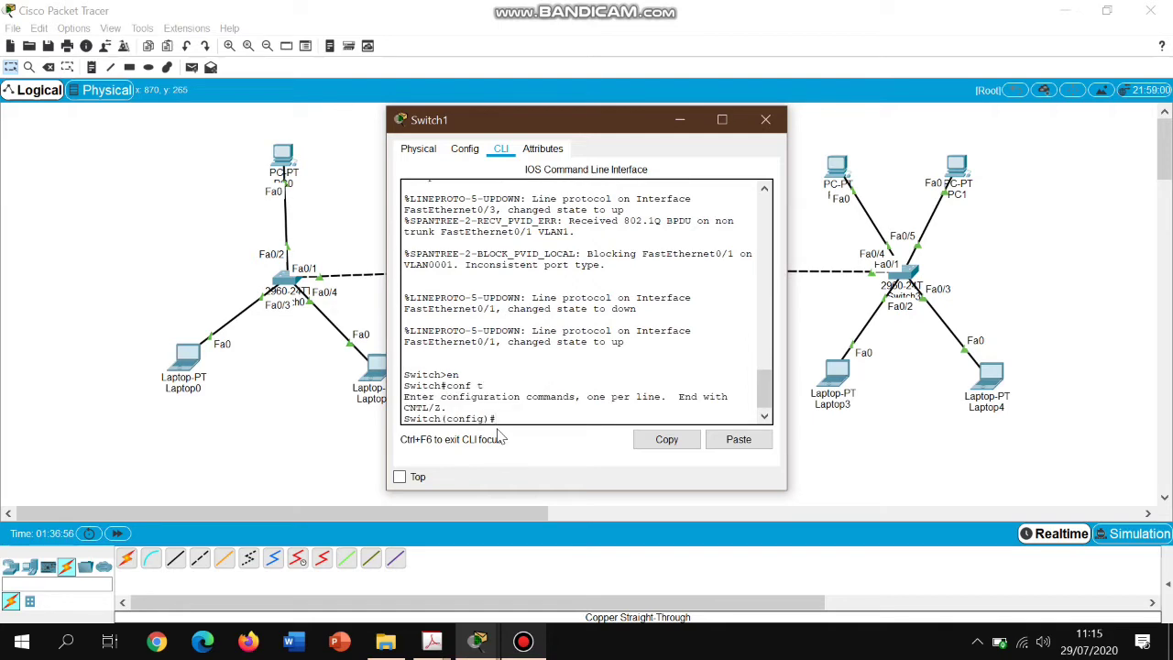
- On Switch1, create VLANs 10 named batuaji, 20 named tiban and 30 named nongsa, and set interface f0/3 to access mode
drag(586, 124, 802, 125)
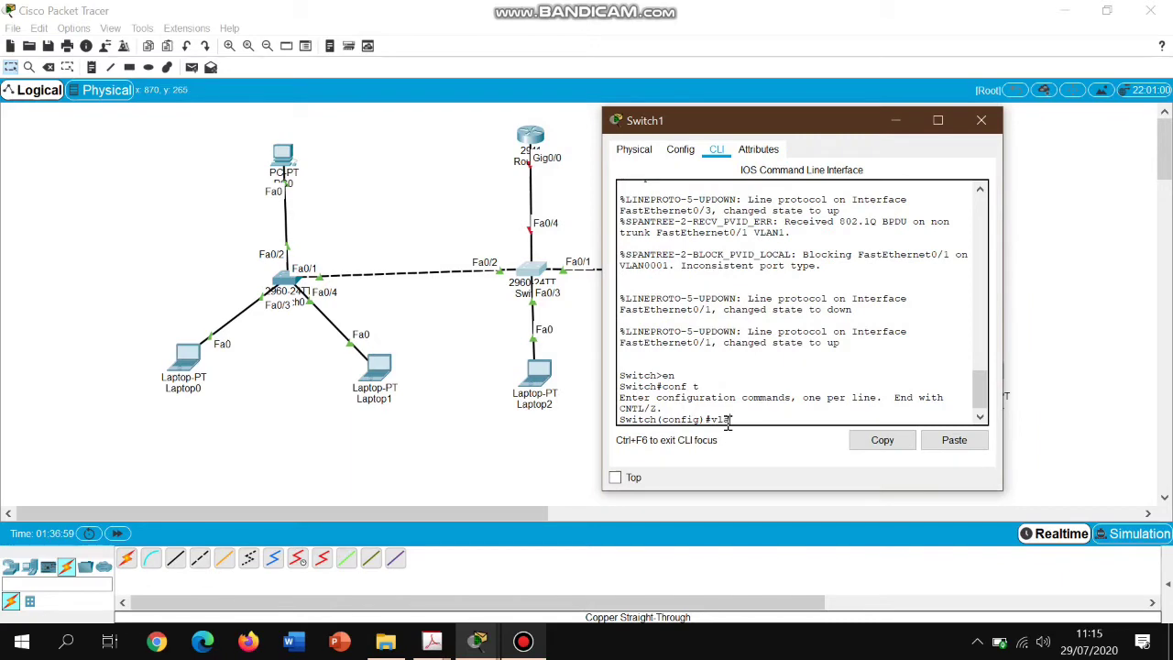
text(vlan)
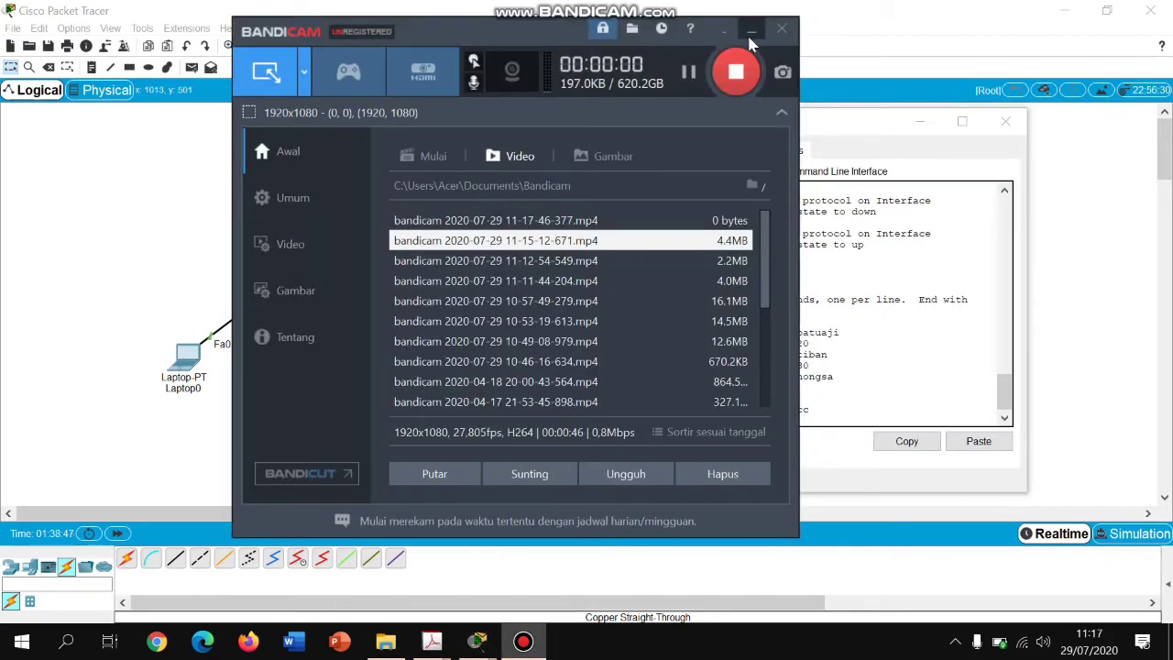
click(750, 33)
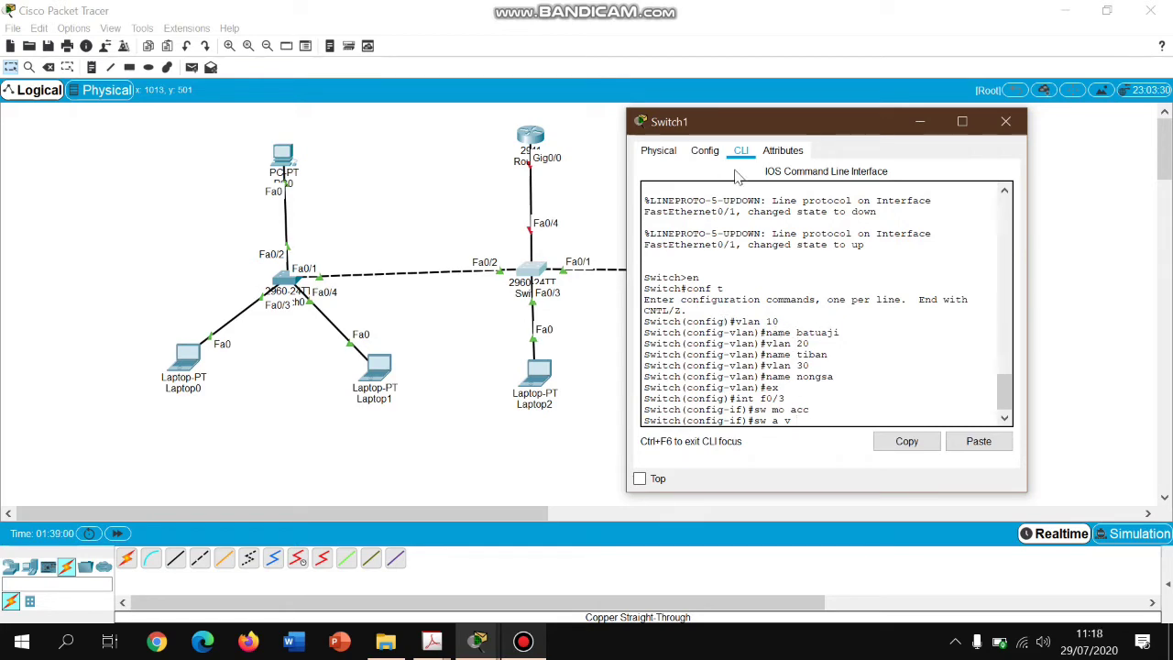
drag(706, 131, 715, 123)
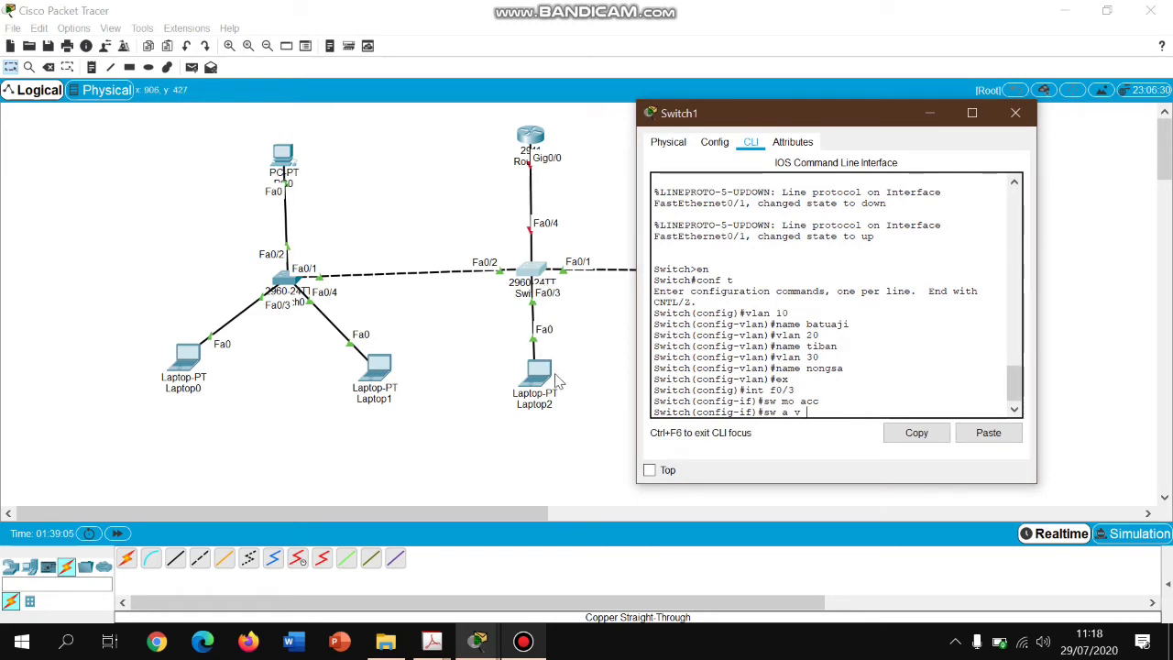
- Review the access mode commands for interface f0/3 in Switch1's command-line history
click(751, 391)
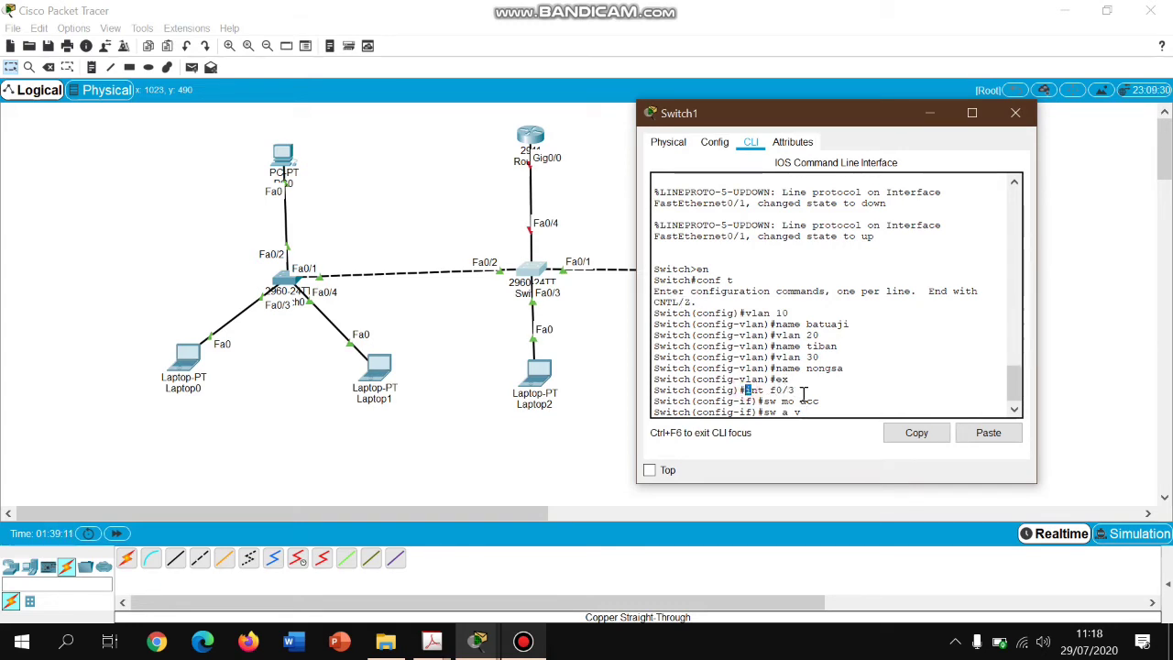
click(758, 402)
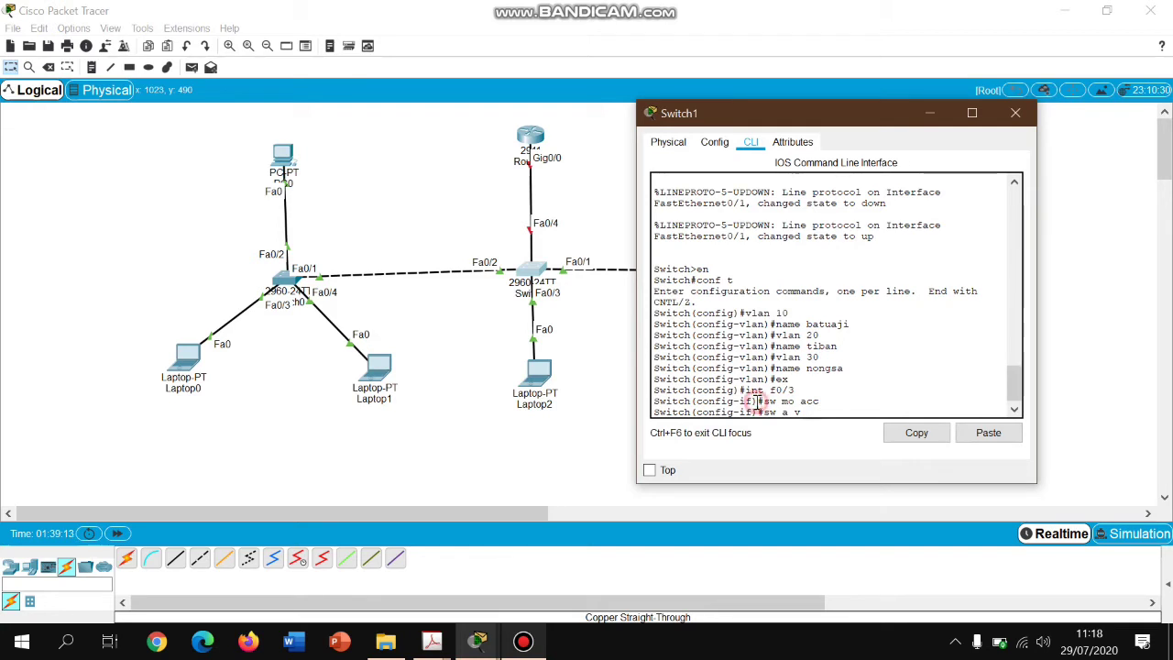
drag(761, 402, 797, 390)
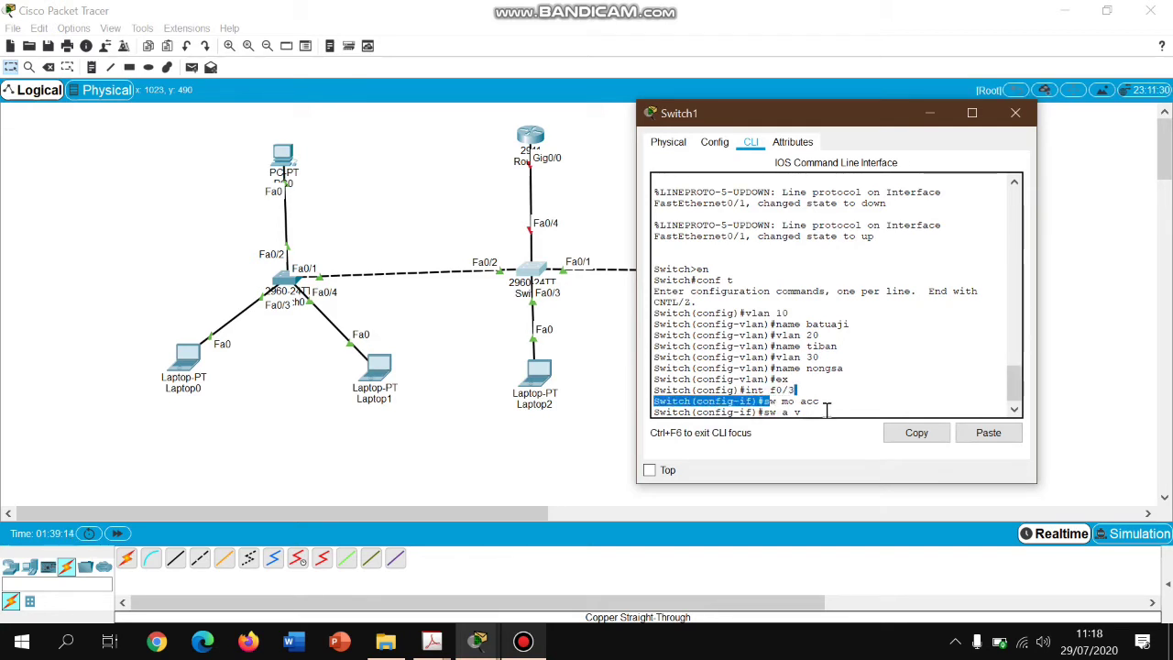
click(827, 412)
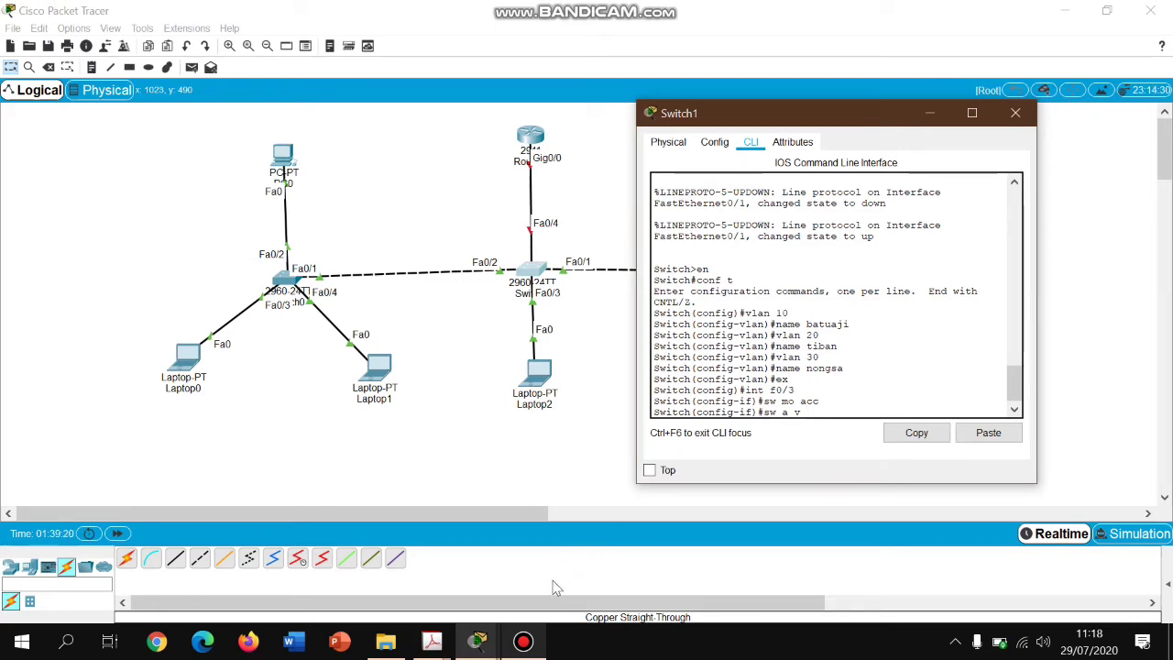
click(527, 641)
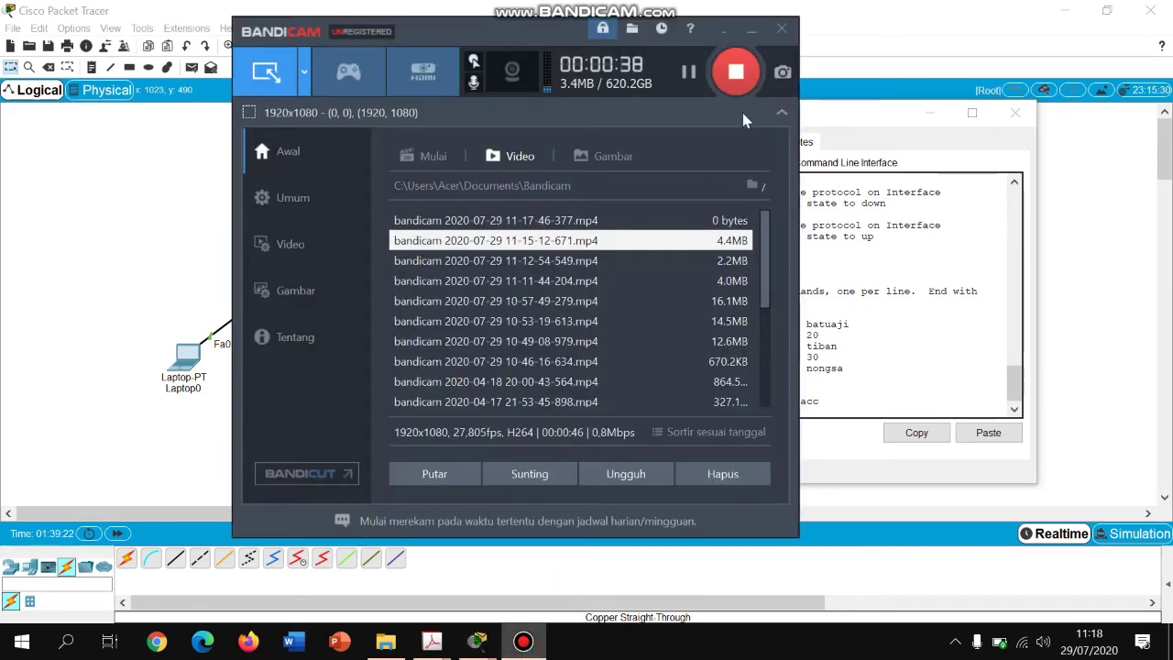
click(692, 73)
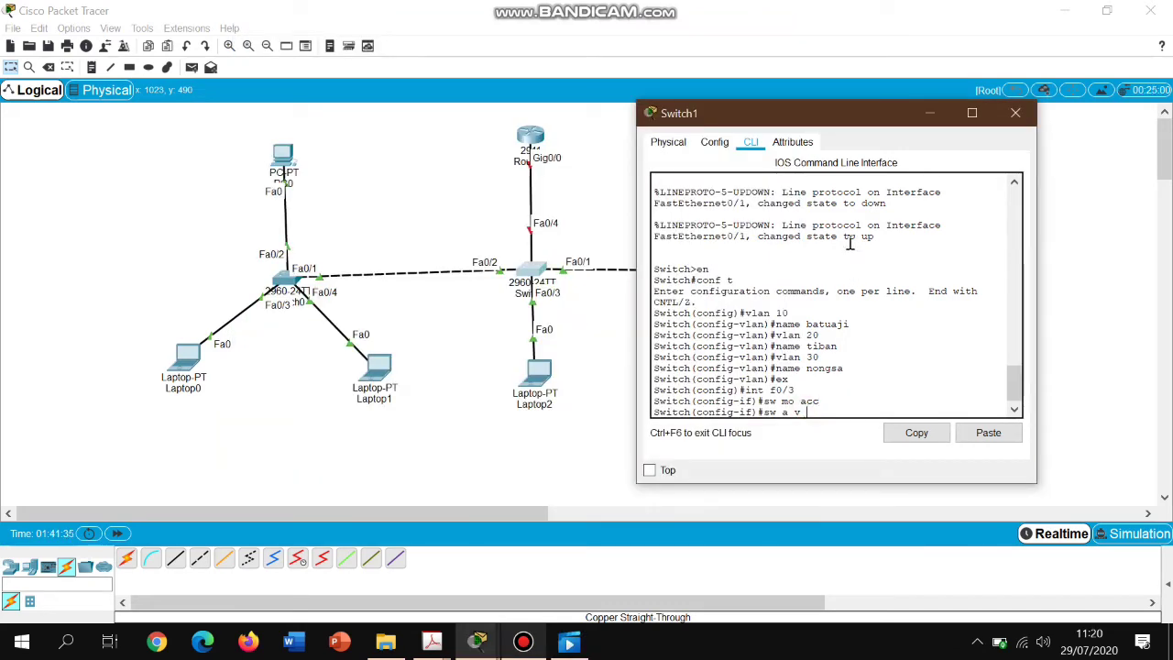
drag(741, 117, 145, 92)
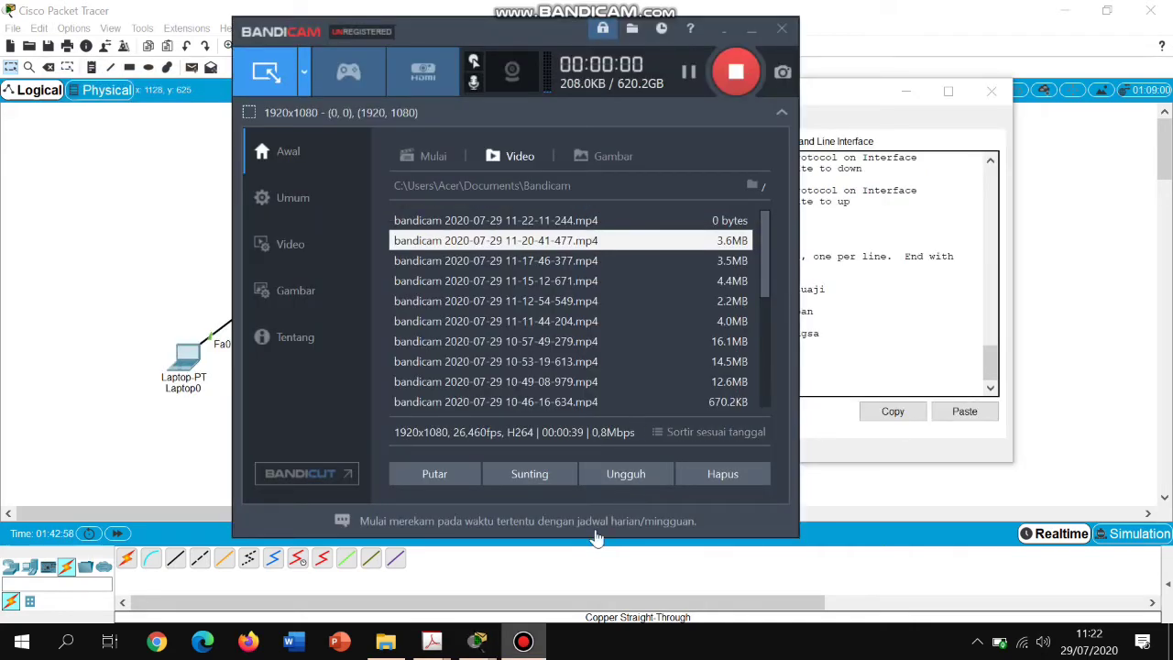
click(613, 594)
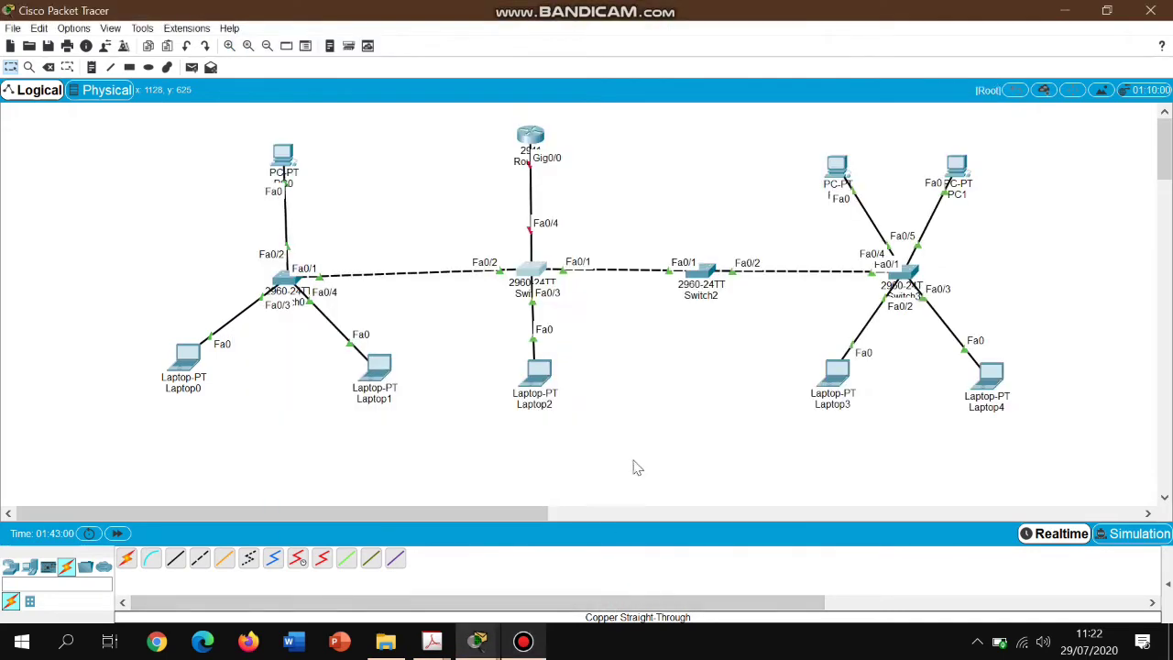
- On Switch1, set interface f0/2 to trunk mode and close the switch's window
click(536, 272)
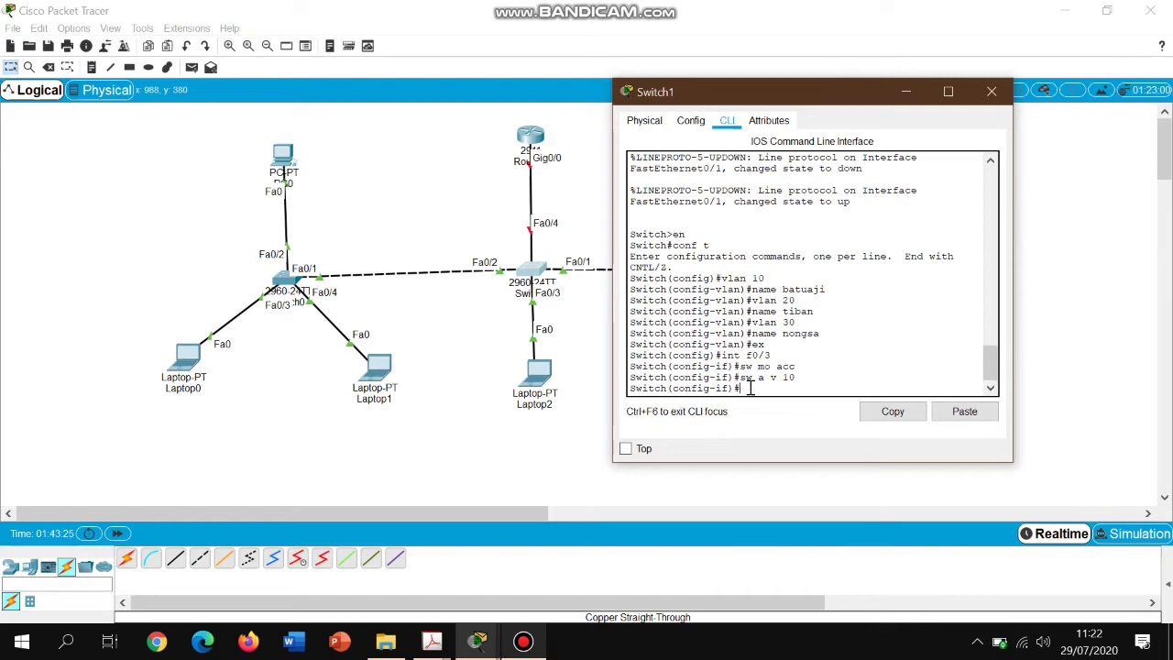
text(f0/2)
key(Return)
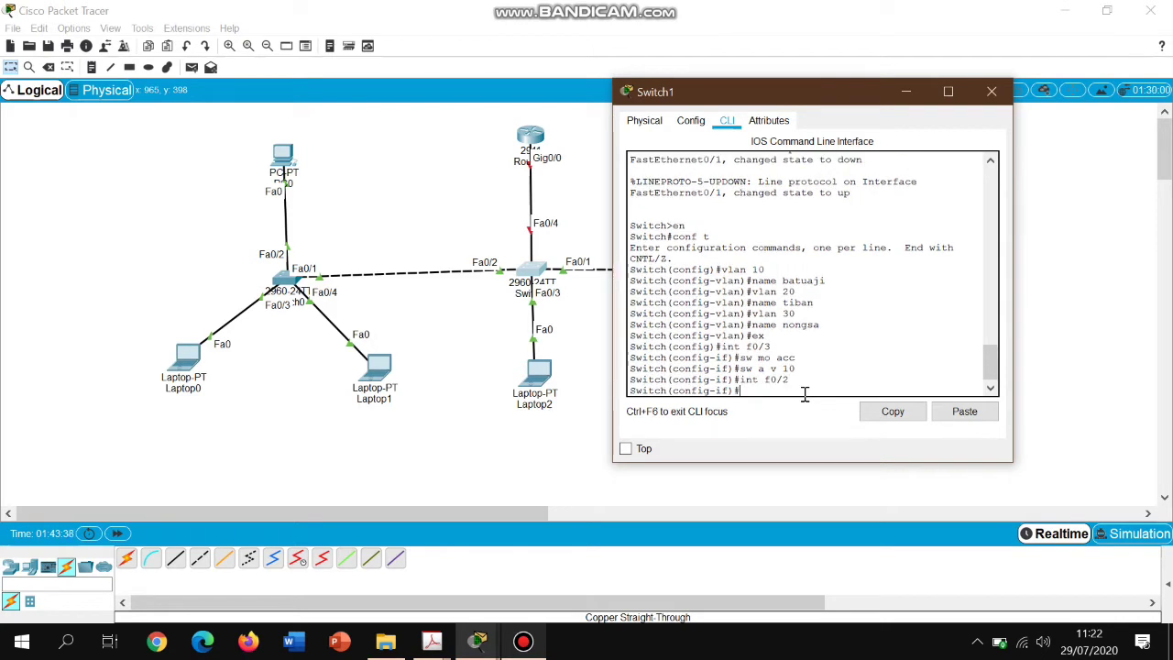
text(sw mo tr)
key(Return)
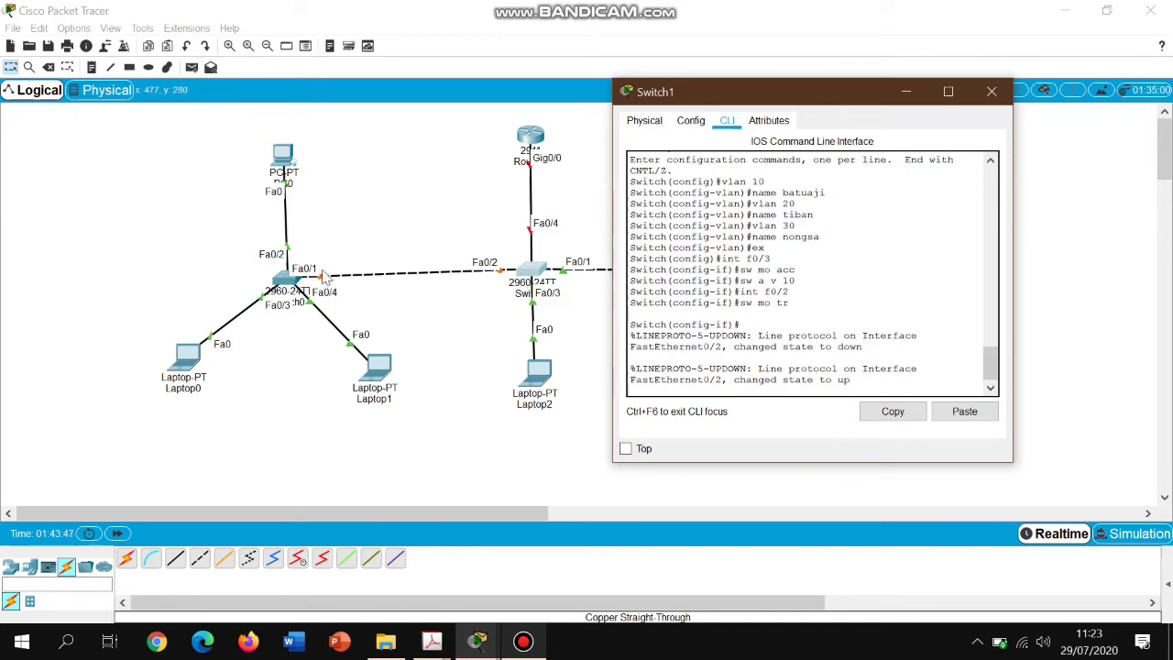
click(990, 95)
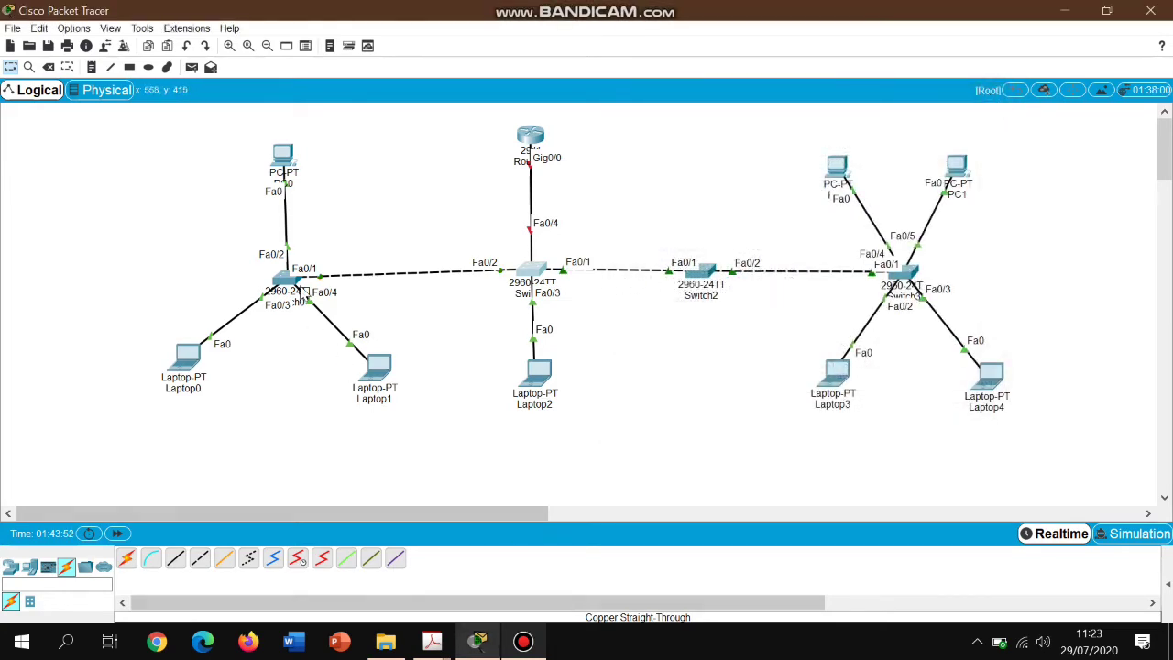
click(536, 646)
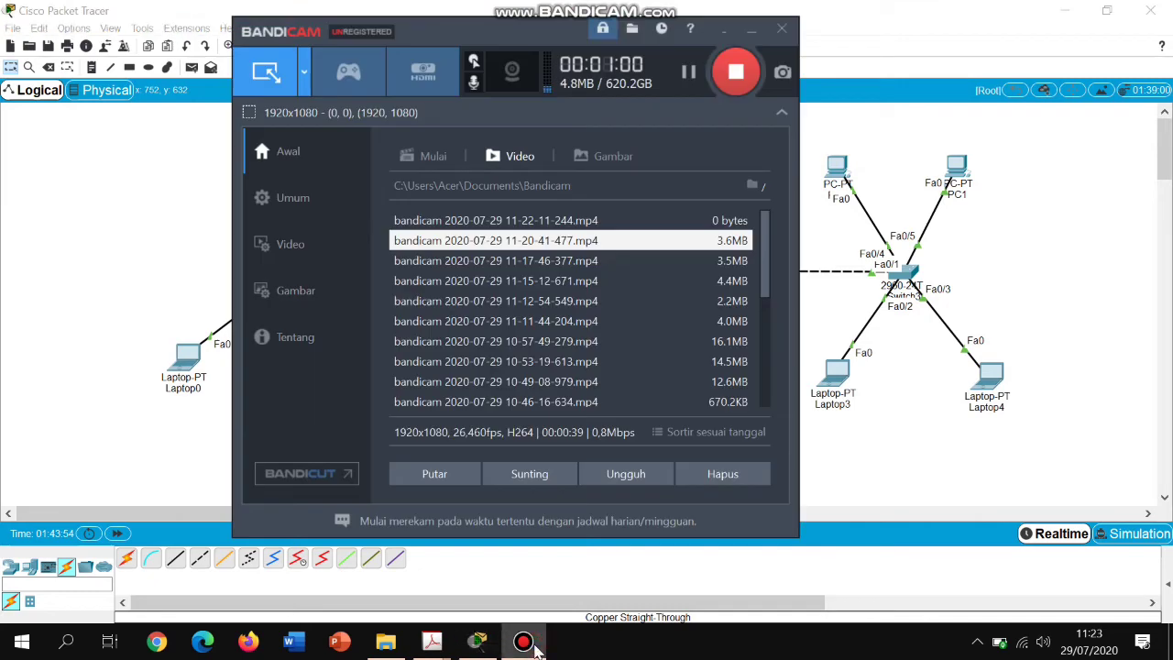
click(536, 647)
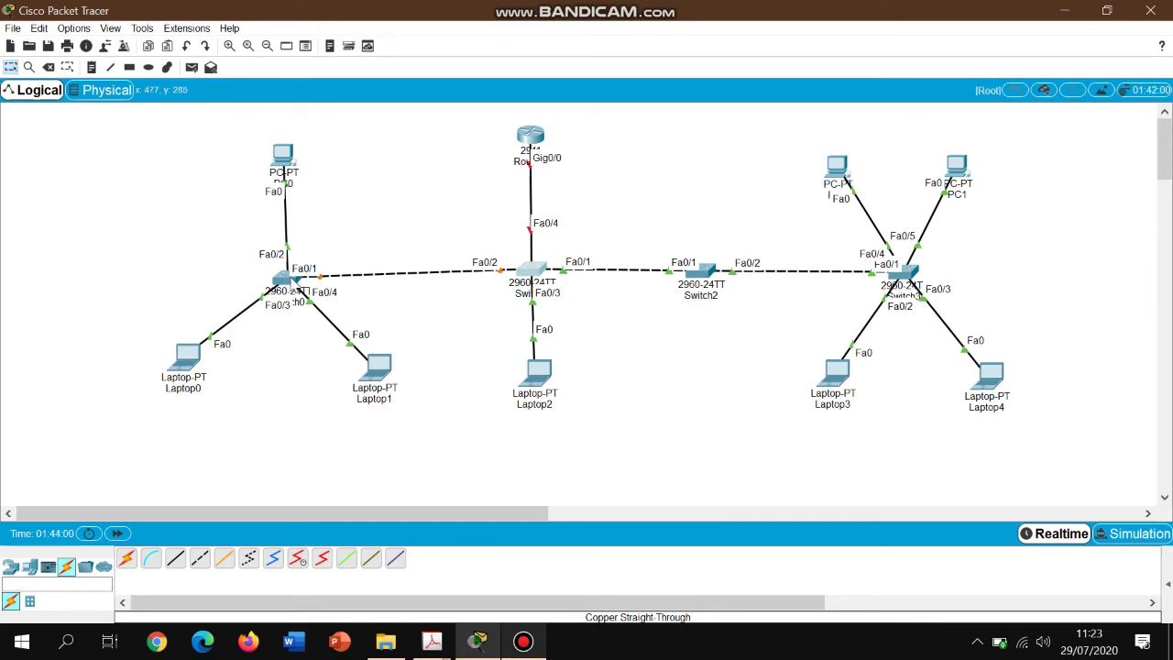
- Open Switch0's command-line interface and enter global configuration mode with en and conf t
mouse_move(294, 283)
click(287, 278)
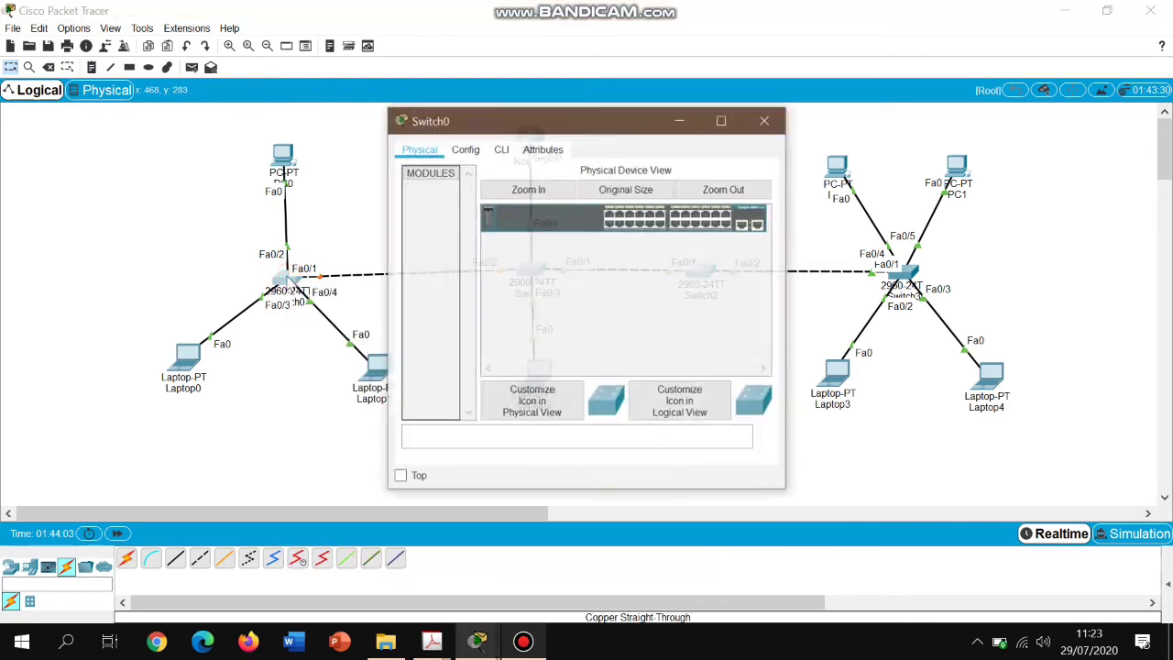
click(500, 151)
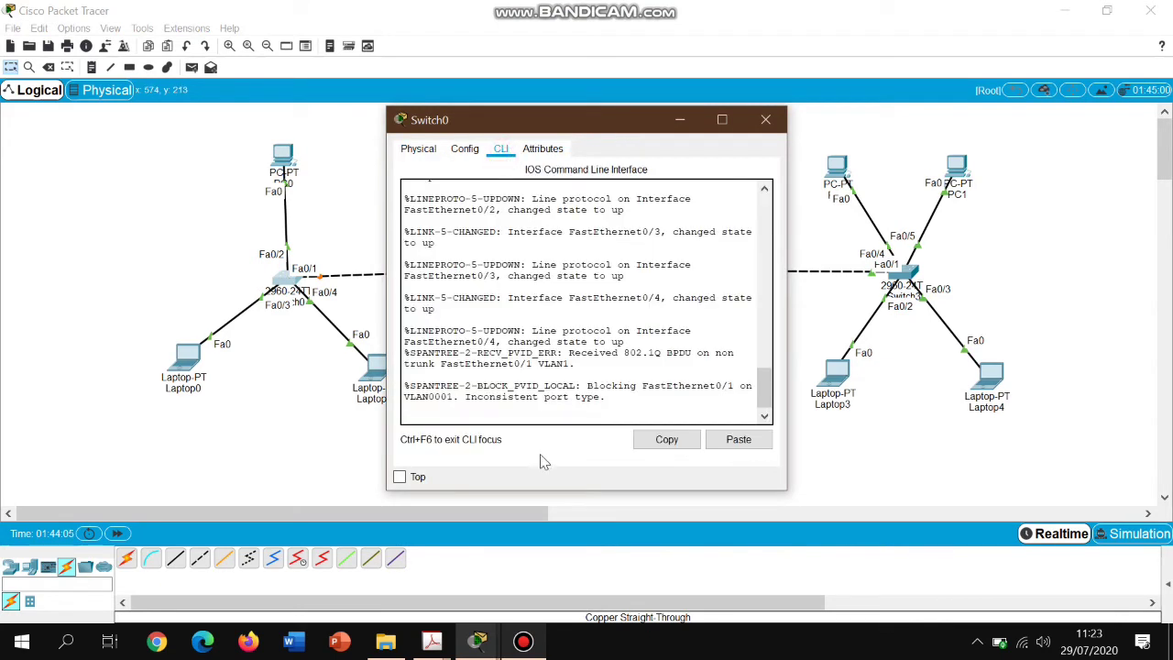
key(Return)
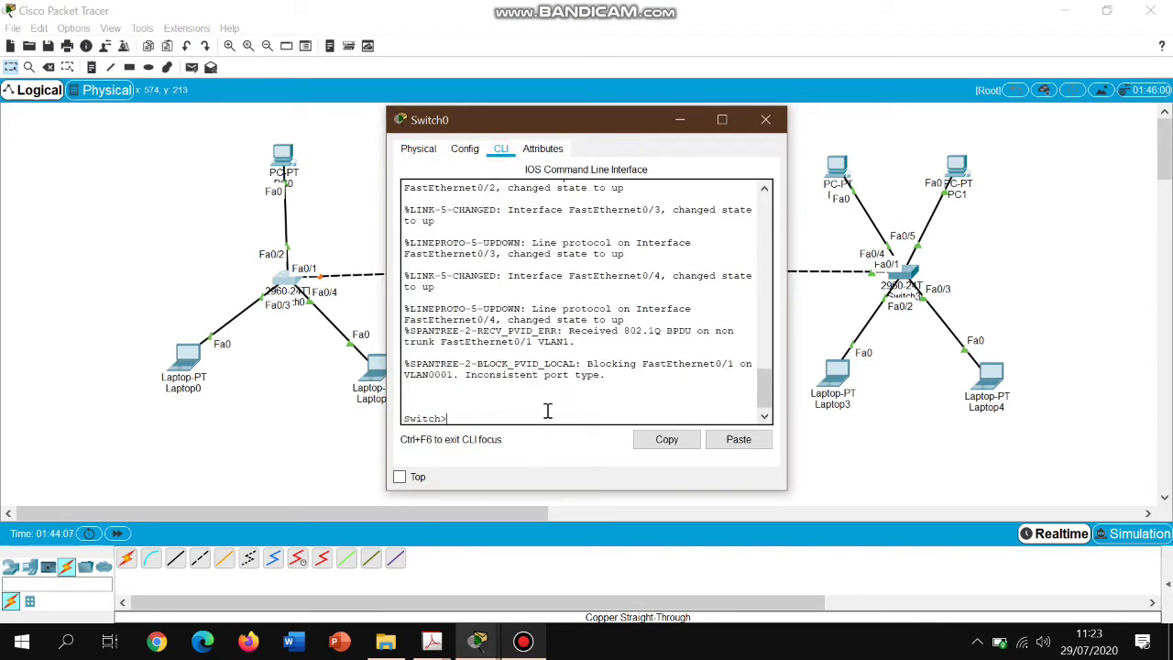
text(en)
key(Return)
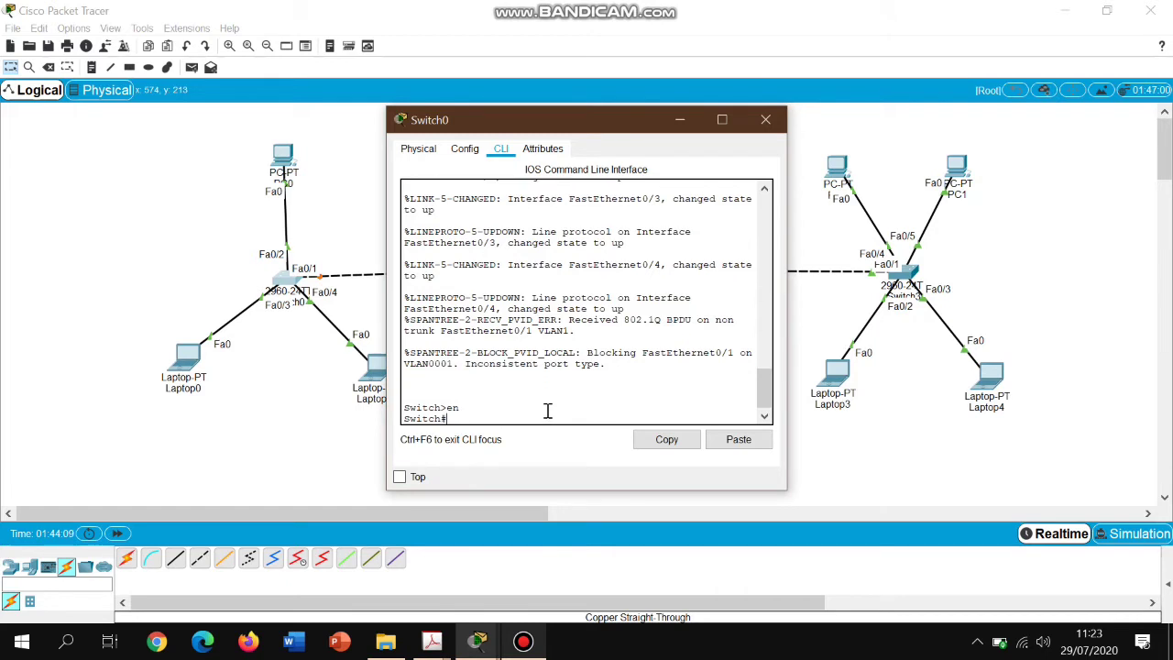
text(conf t)
key(Return)
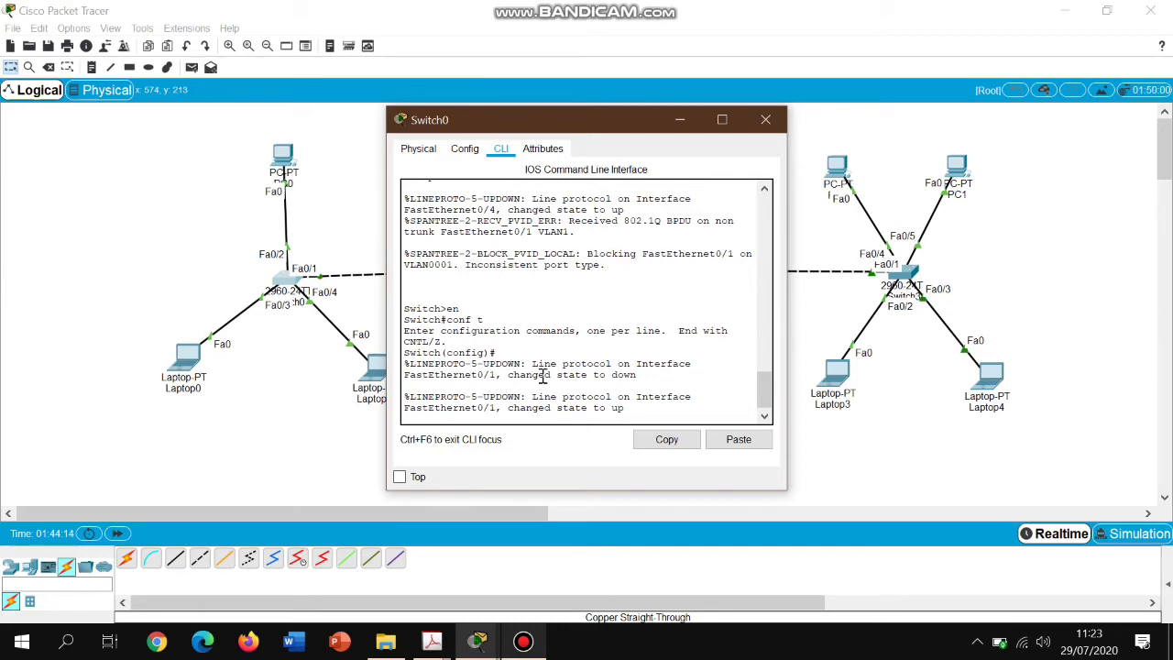
key(Return)
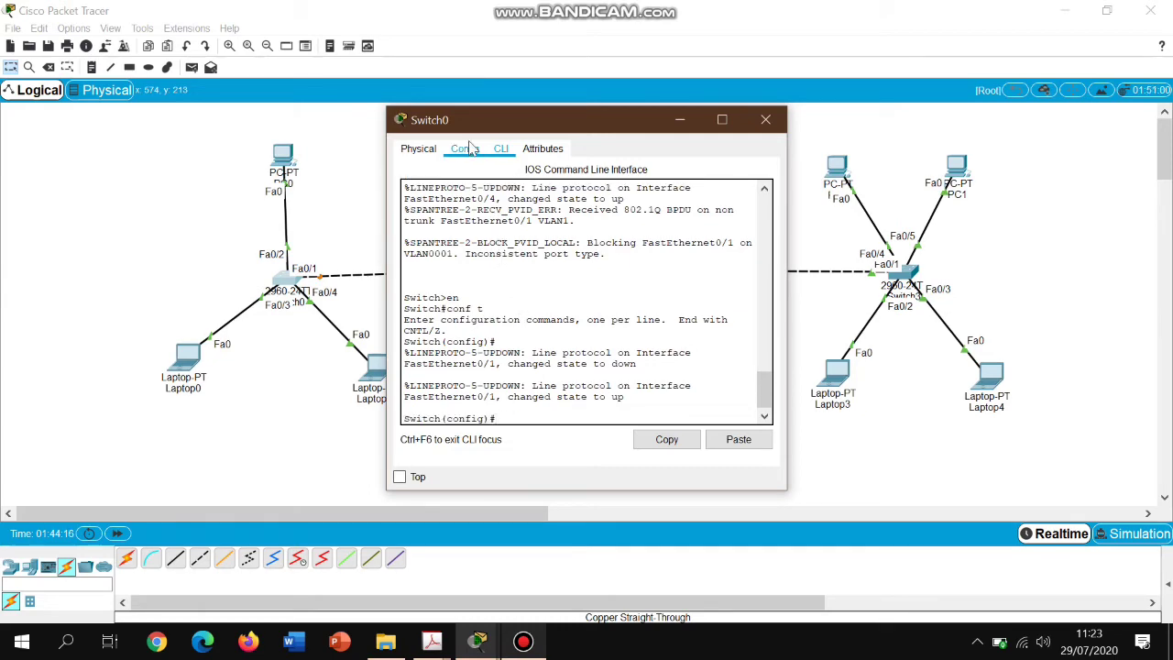
- On Switch0, create VLANs 10 named batuaji, 20 named tiban and 30 named nongsa, and assign interface f0/4 to access VLAN 10
drag(469, 127, 559, 121)
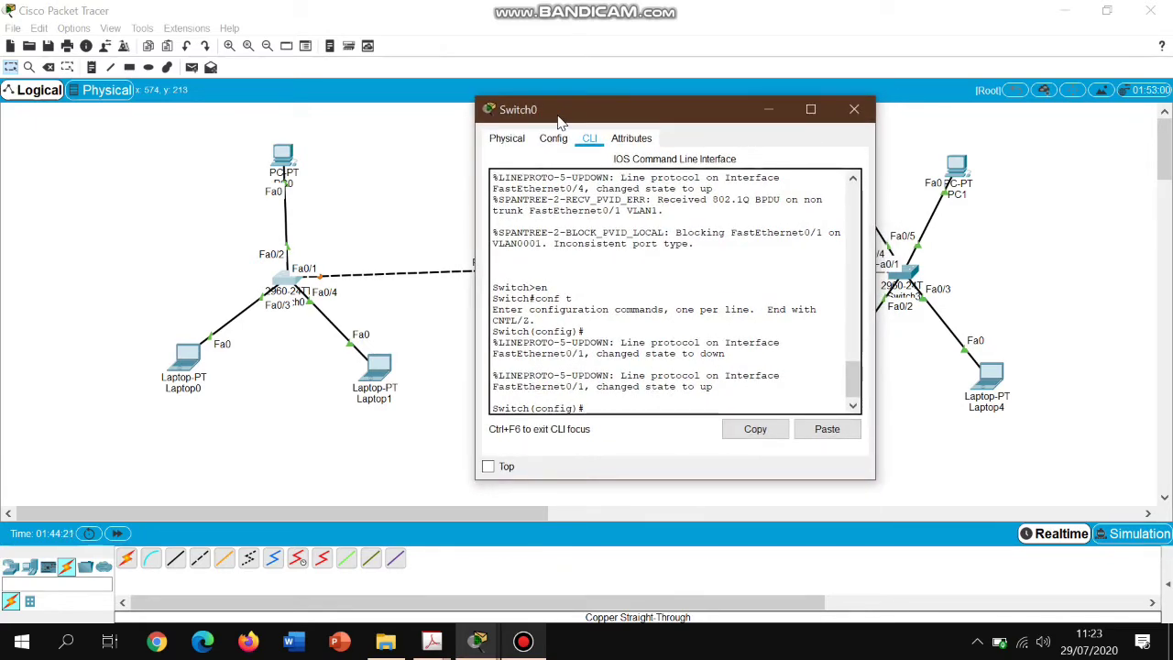
click(613, 411)
click(768, 110)
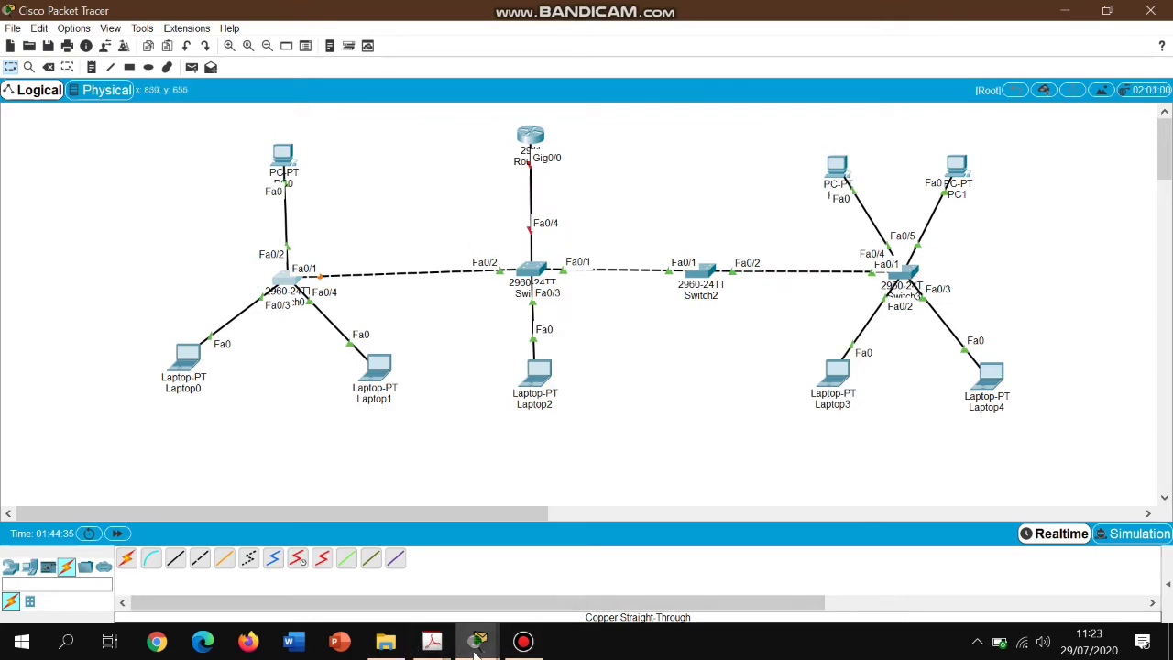
click(291, 282)
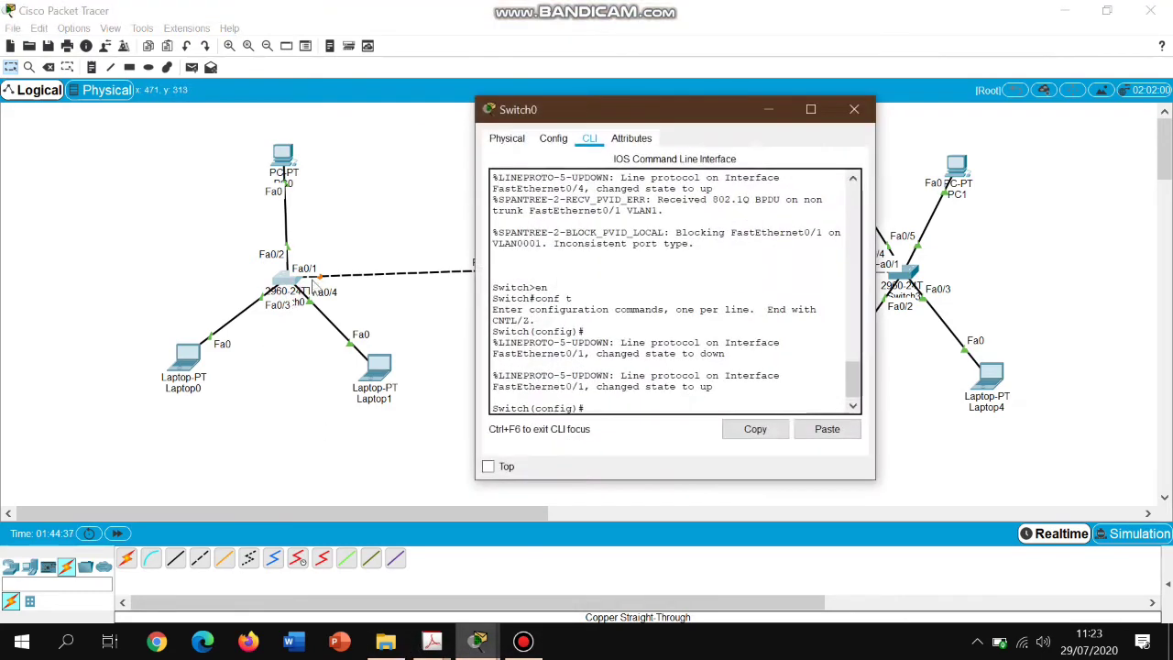
click(599, 406)
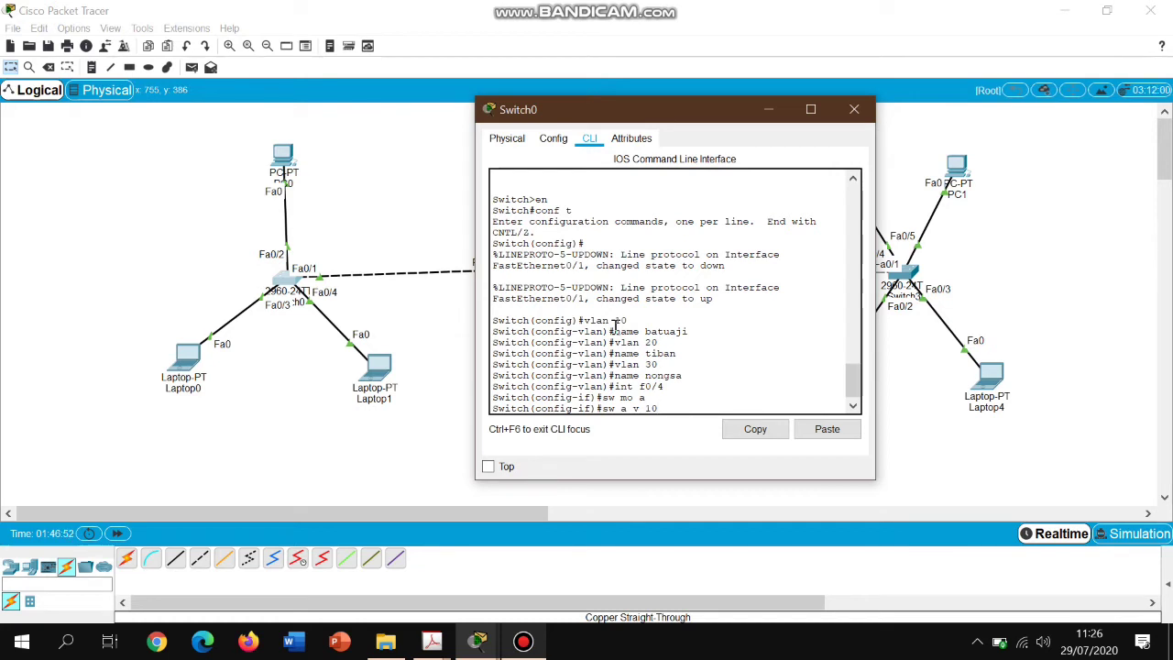
key(BackSpace)
key(BackSpace)
key(BackSpace)
key(BackSpace)
key(BackSpace)
key(BackSpace)
key(BackSpace)
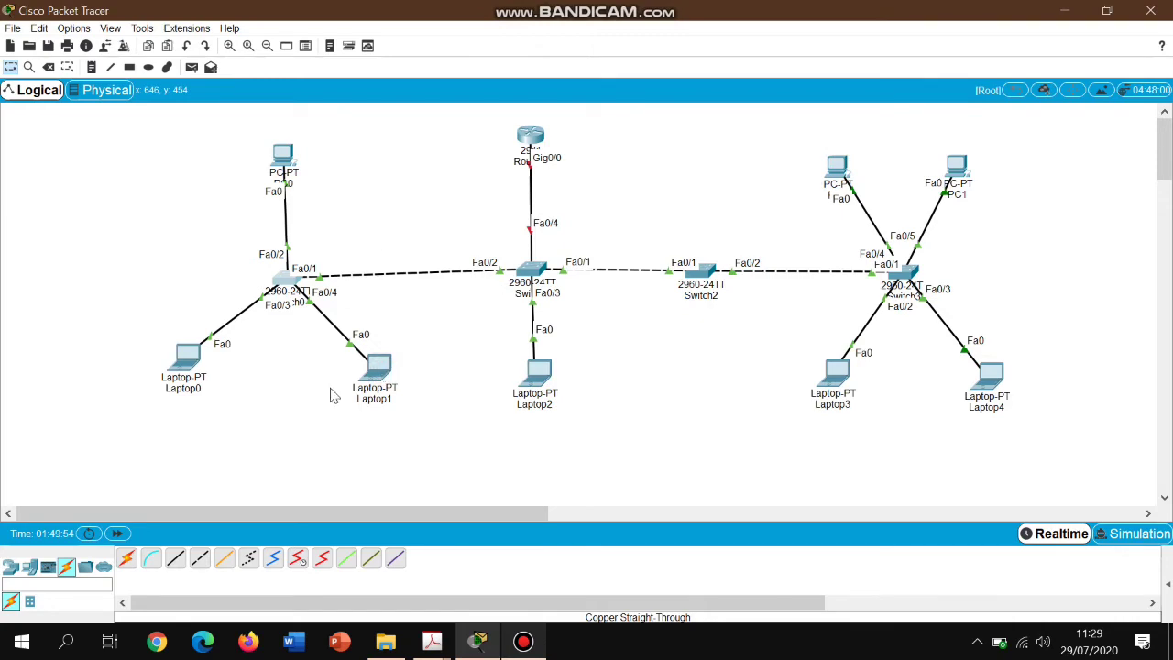
- On Switch0, set interface f0/3 to access mode and assign it to VLAN 20
click(378, 367)
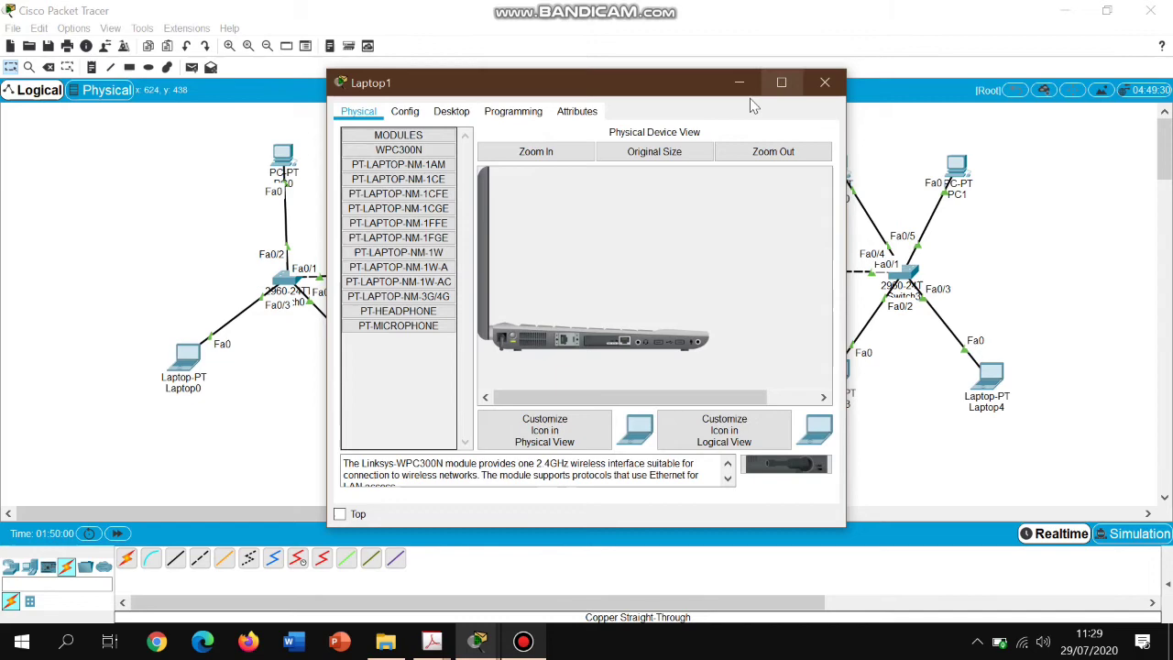
click(825, 83)
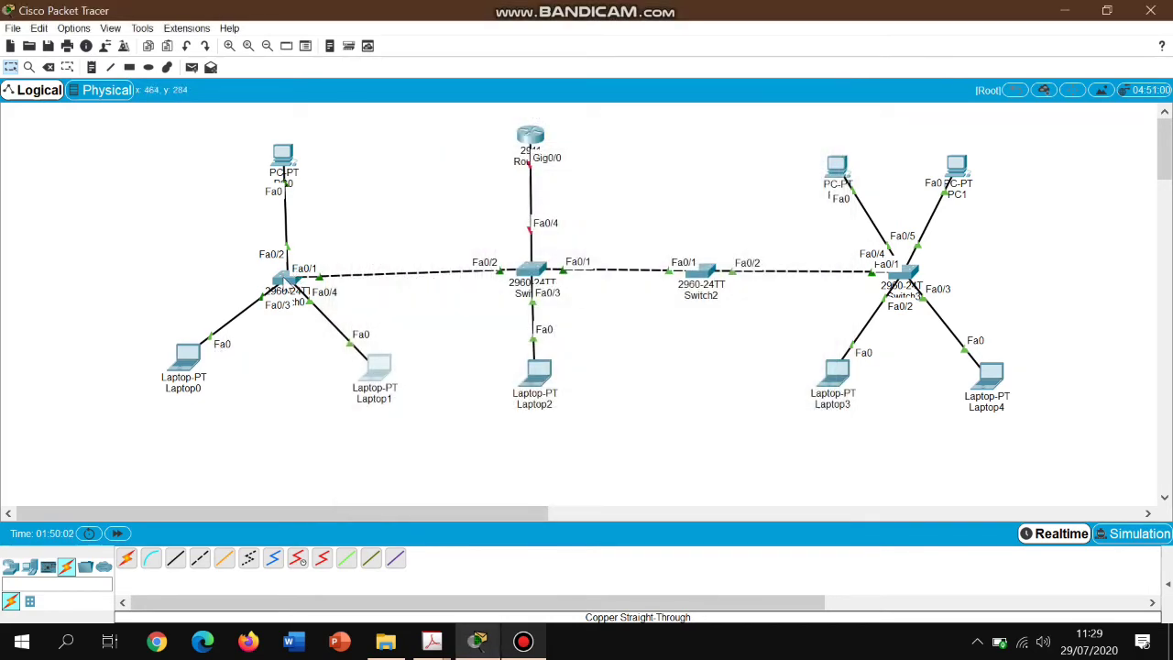
click(288, 278)
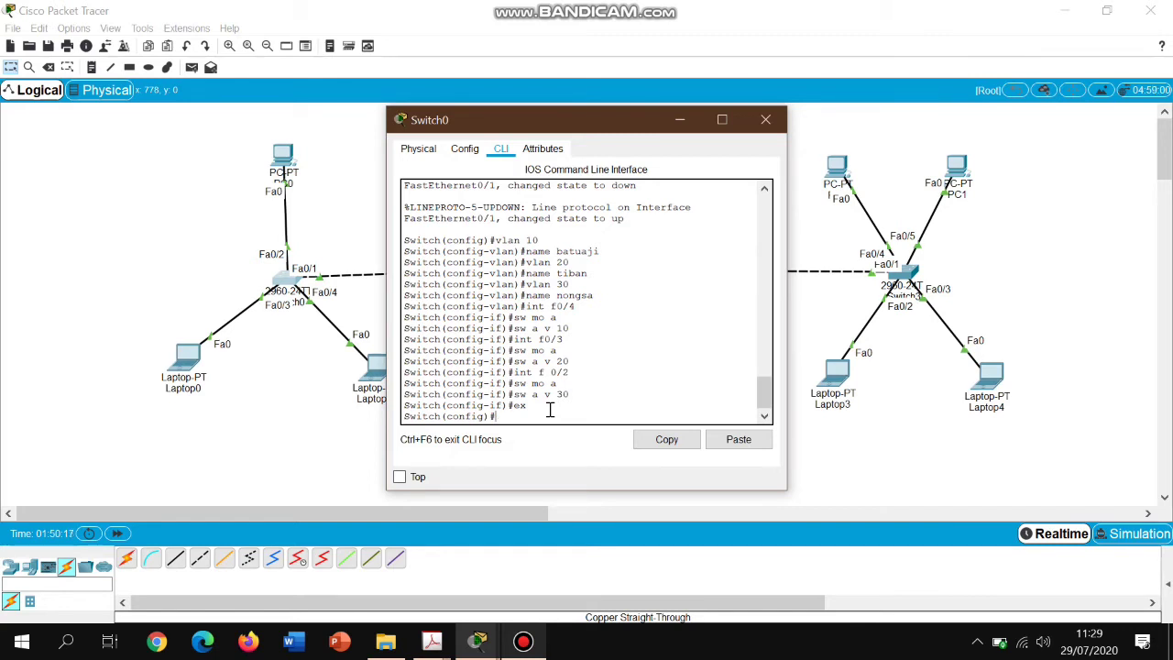
text(int f0/3)
key(Return)
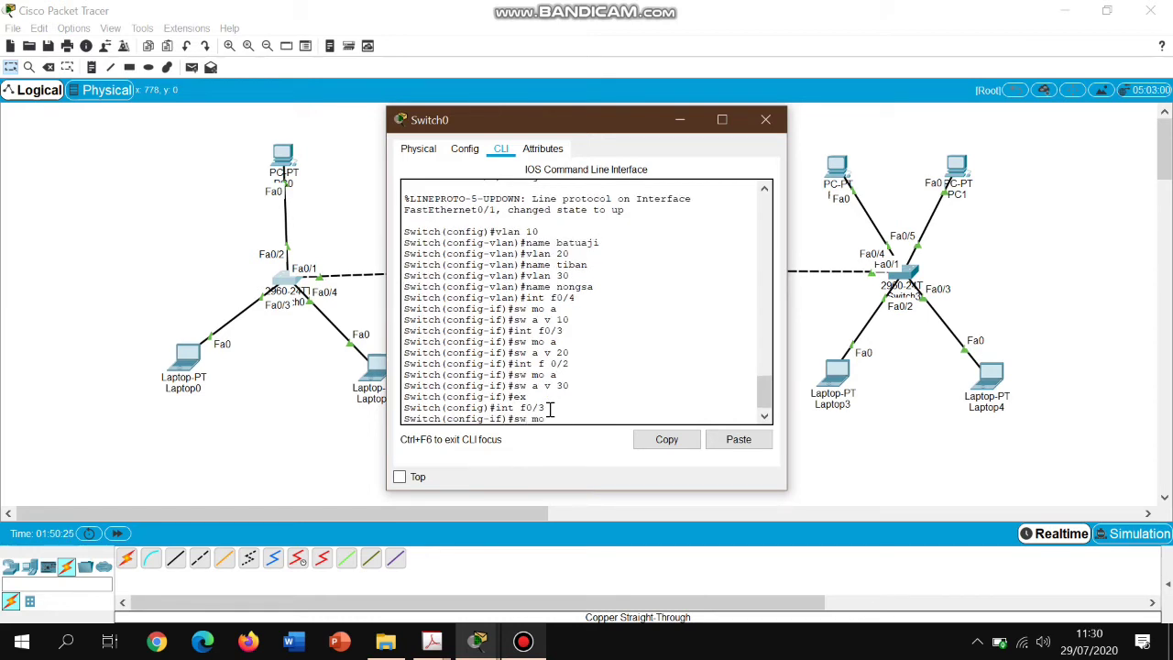
text(sw mo a)
key(Return)
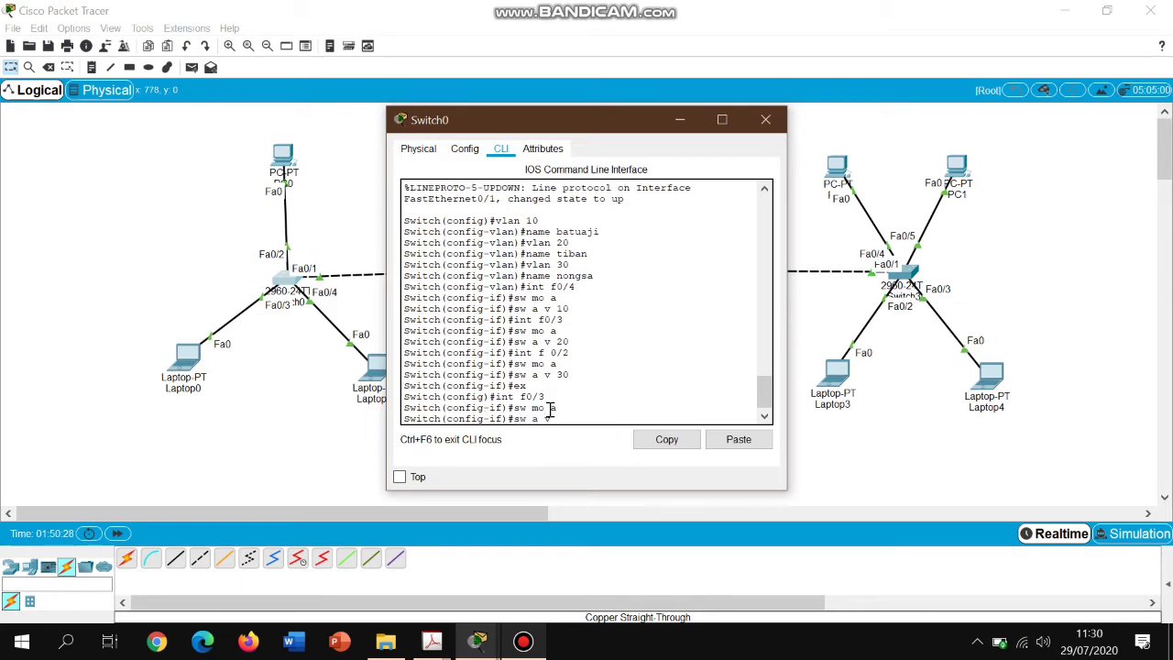
text(sw a v 20)
key(Return)
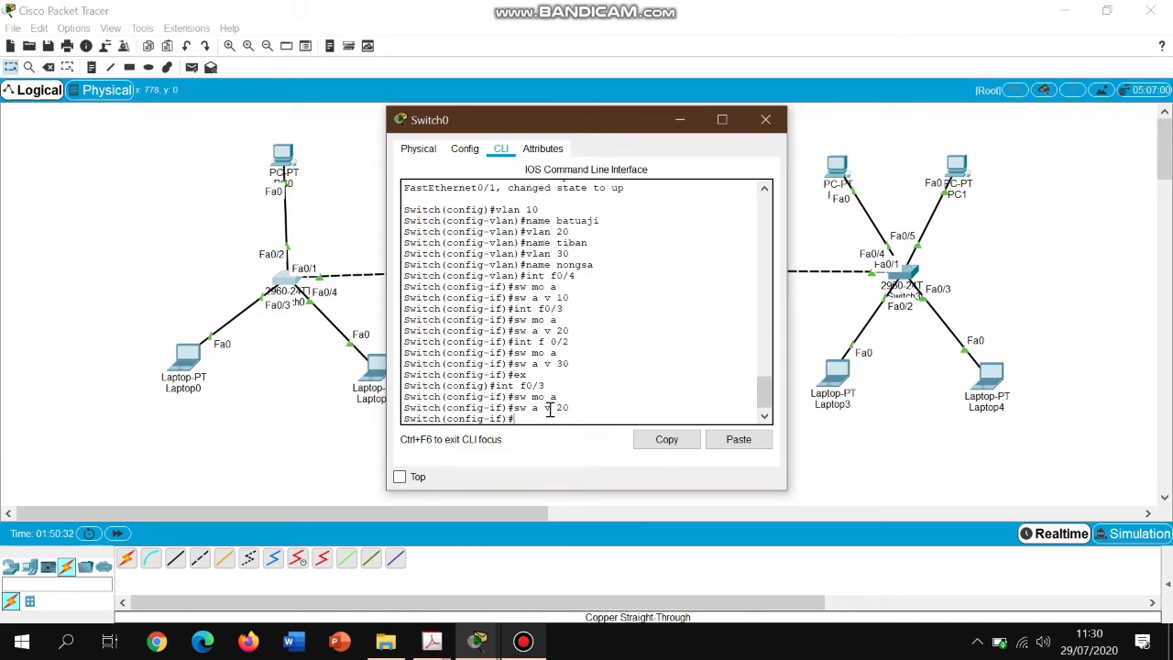
- On Switch0, set interface f0/2 to access mode in VLAN 30 and exit interface configuration
text(int f0/2)
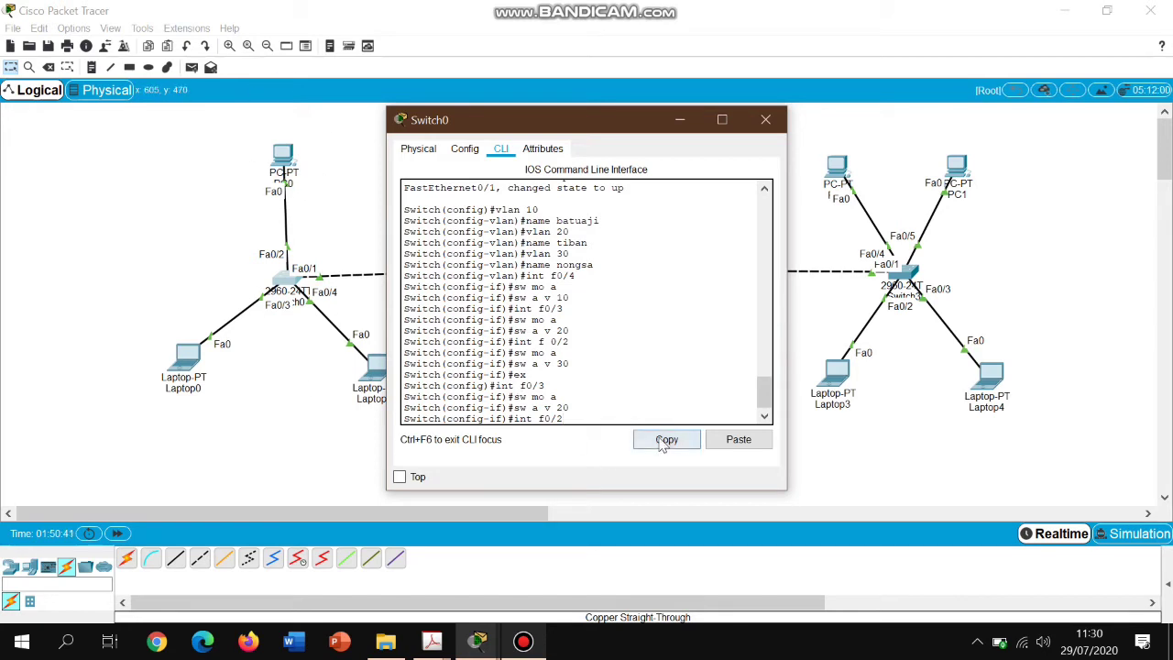
key(Return)
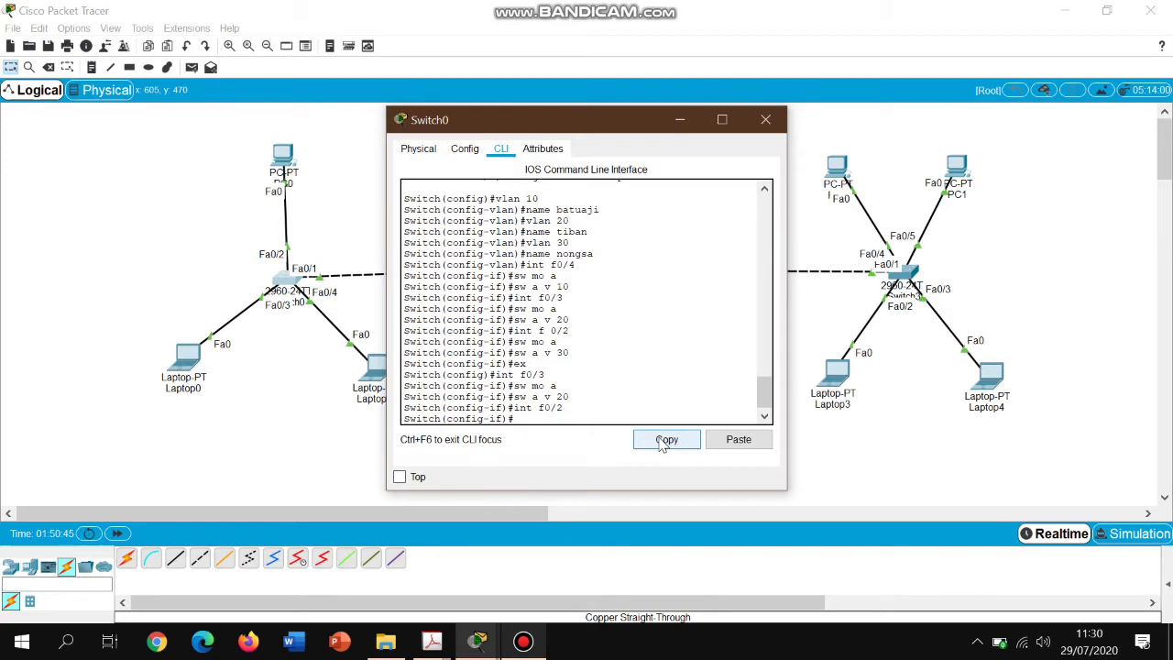
text(sw mo a)
key(Return)
text(sw)
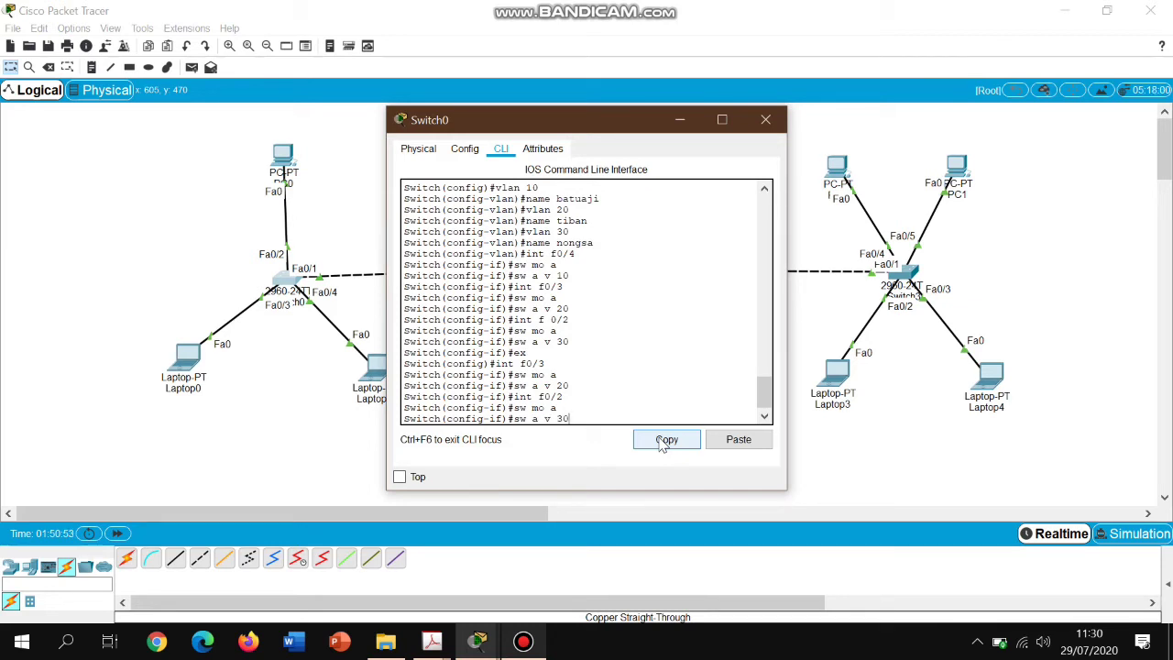
text( a v 30)
key(Return)
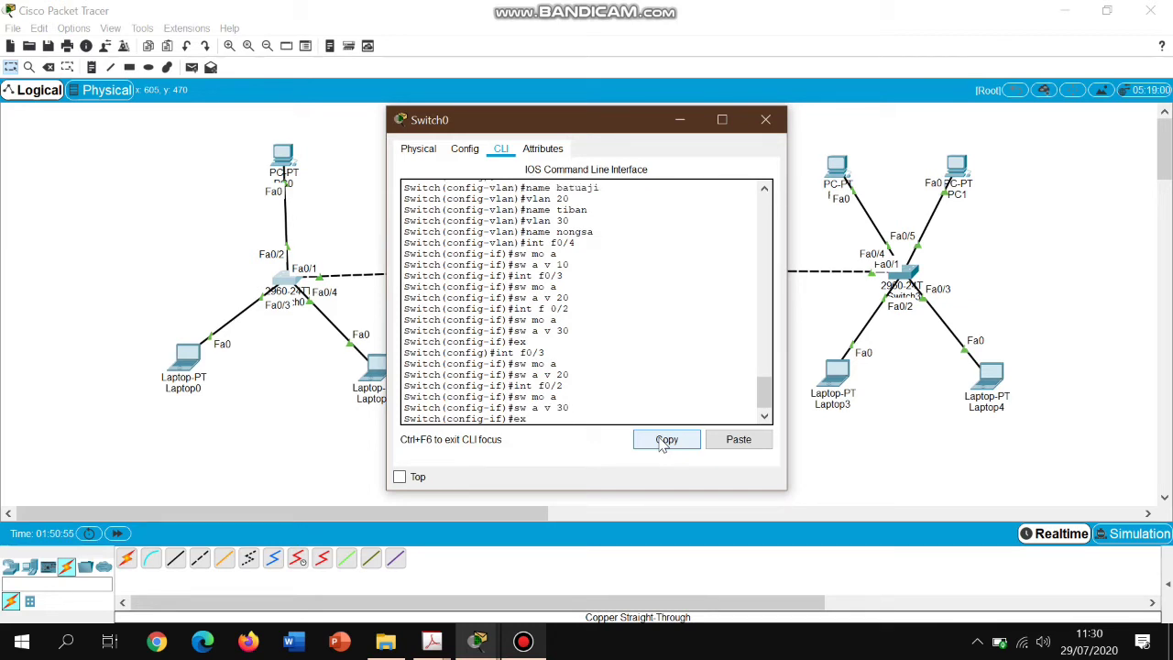
text(ex)
key(Return)
mouse_move(479, 639)
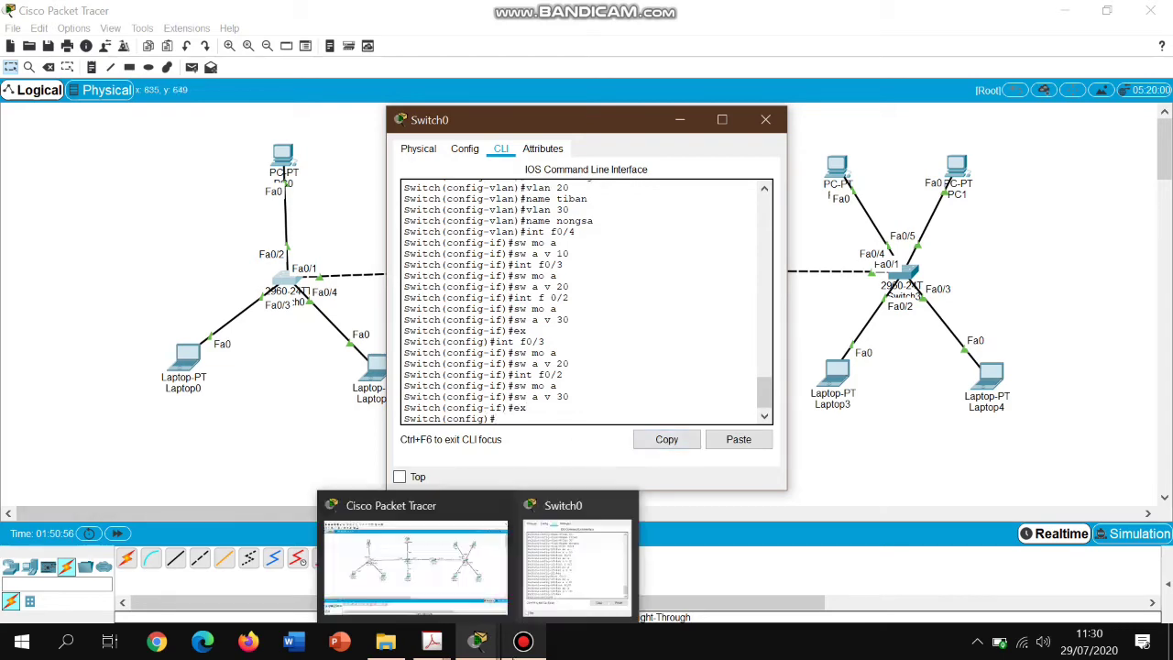
mouse_move(523, 640)
click(518, 594)
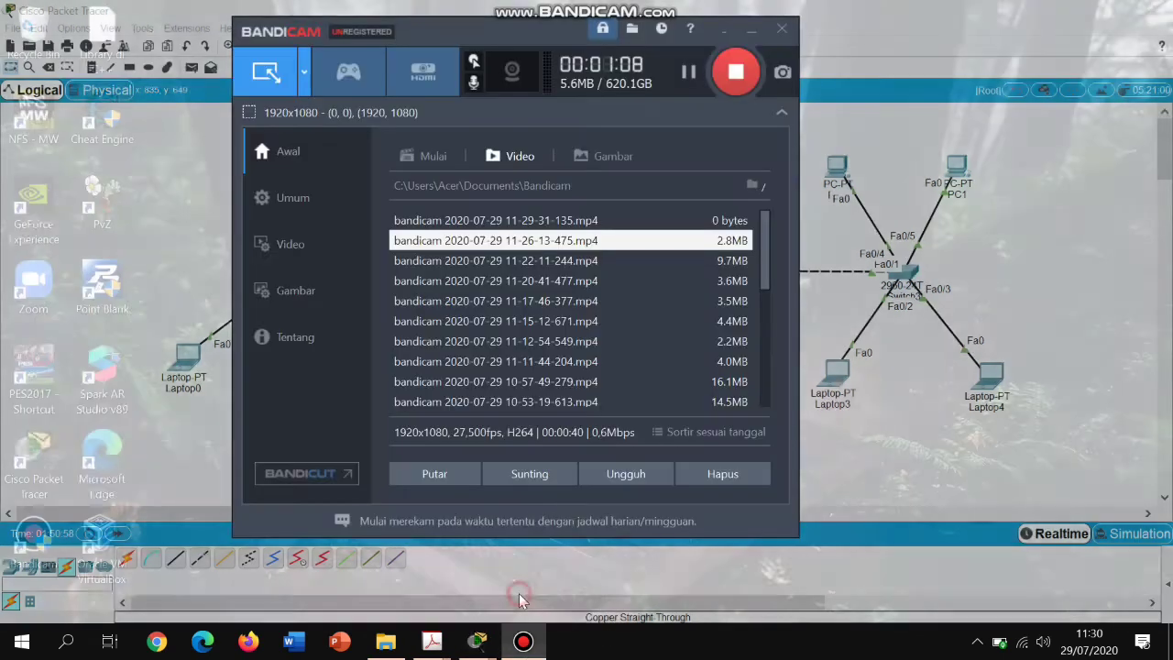
click(736, 74)
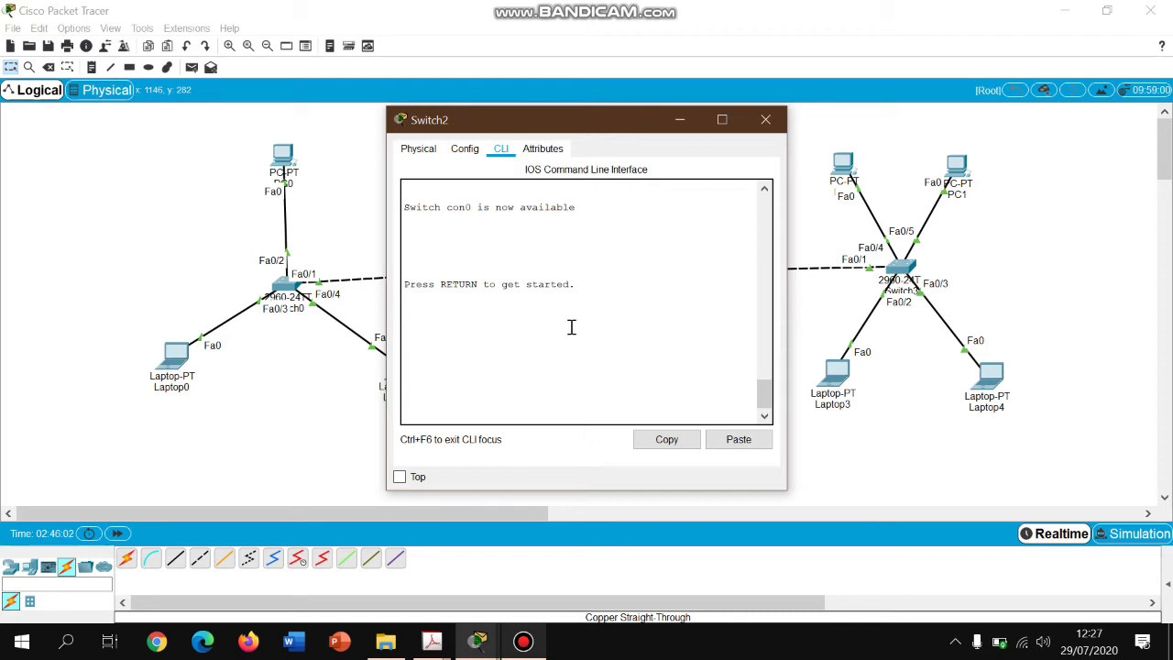
- On Switch2, enter global configuration mode with en and conf t and set the VTP mode to transparent
key(Return)
text(en)
key(Return)
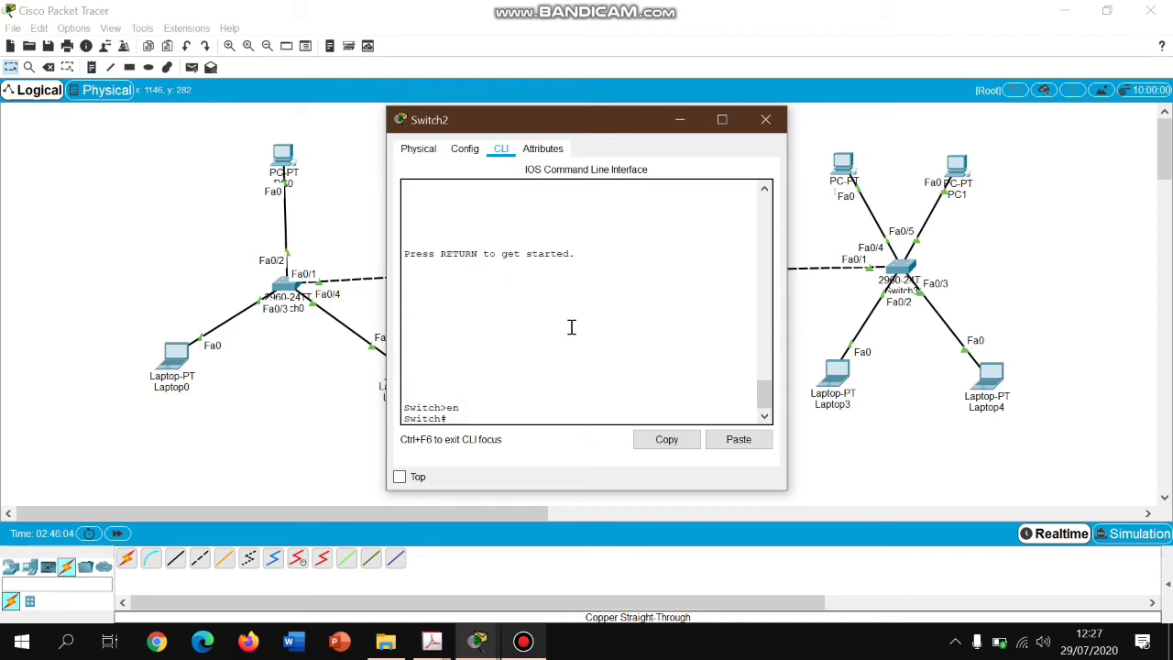
text(conf t)
key(Return)
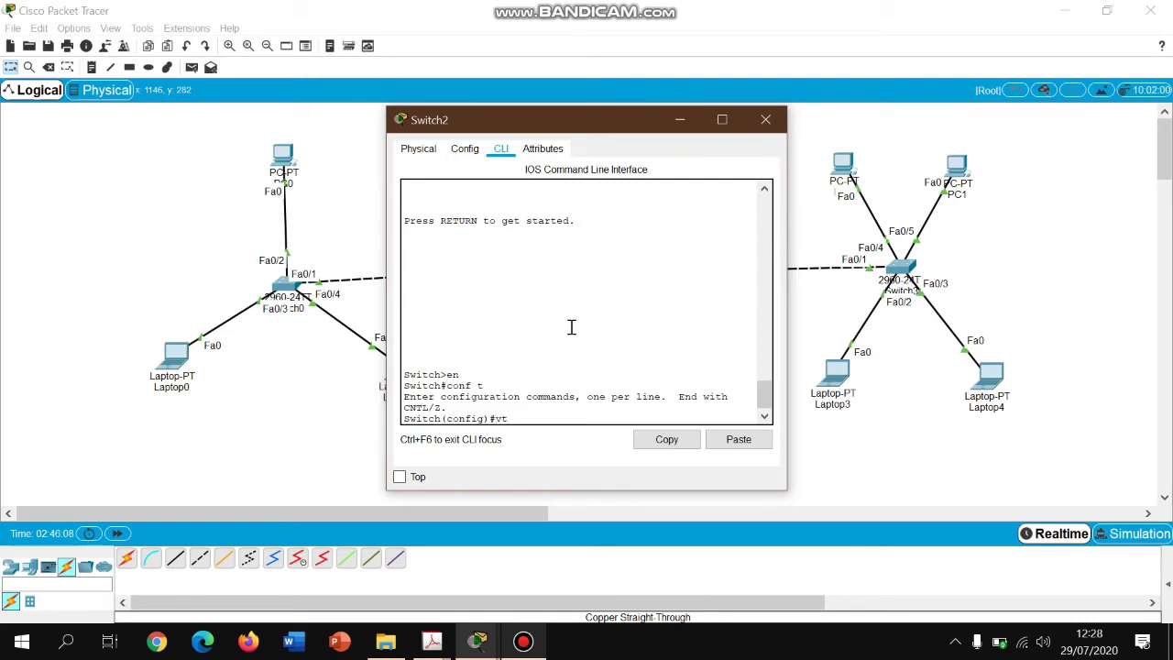
drag(520, 120, 342, 125)
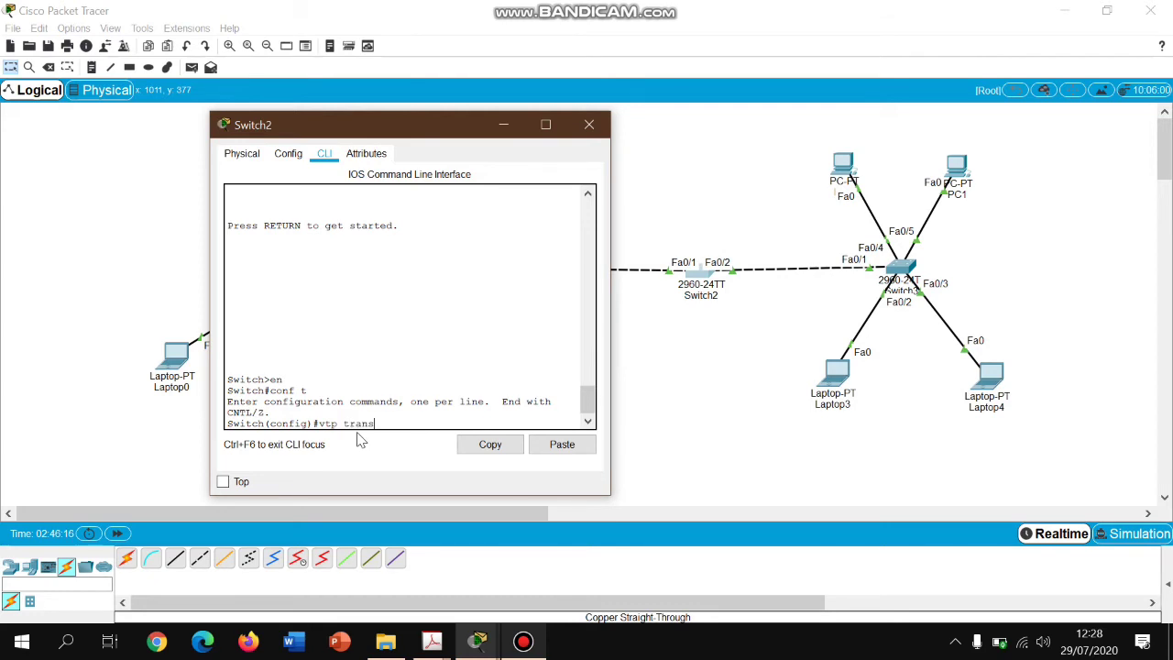
text(ntmo)
key(Return)
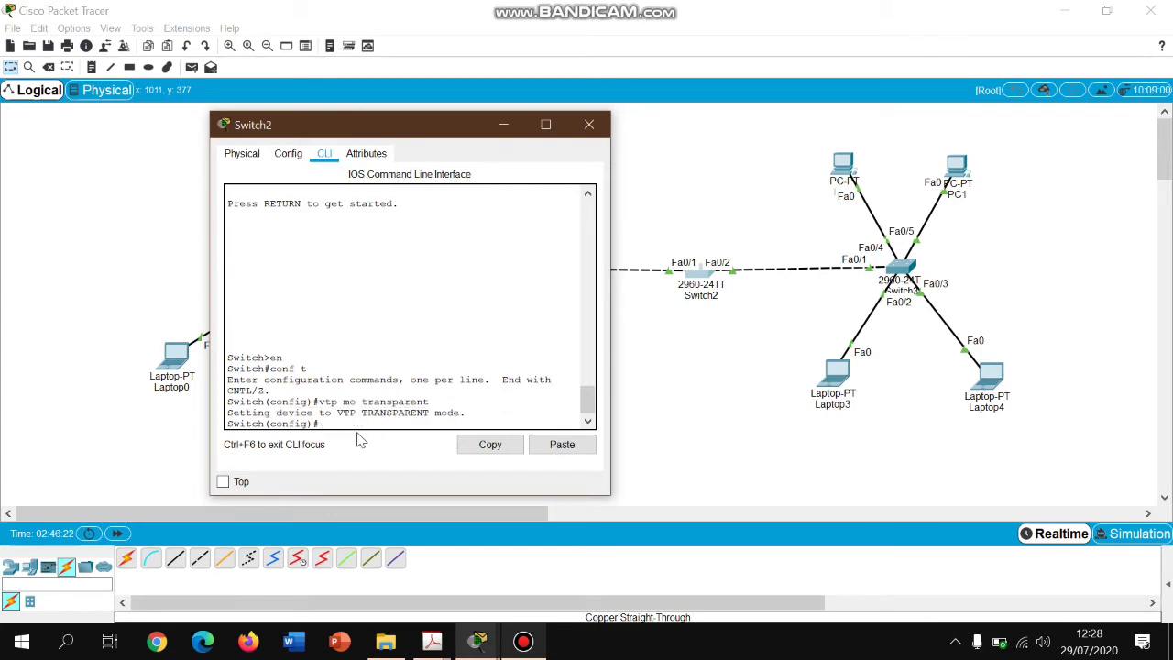
- On Switch2, set the VTP domain name with vtp dom and enter the VTP password with vtp pass
text(vtp dom akbar)
key(Return)
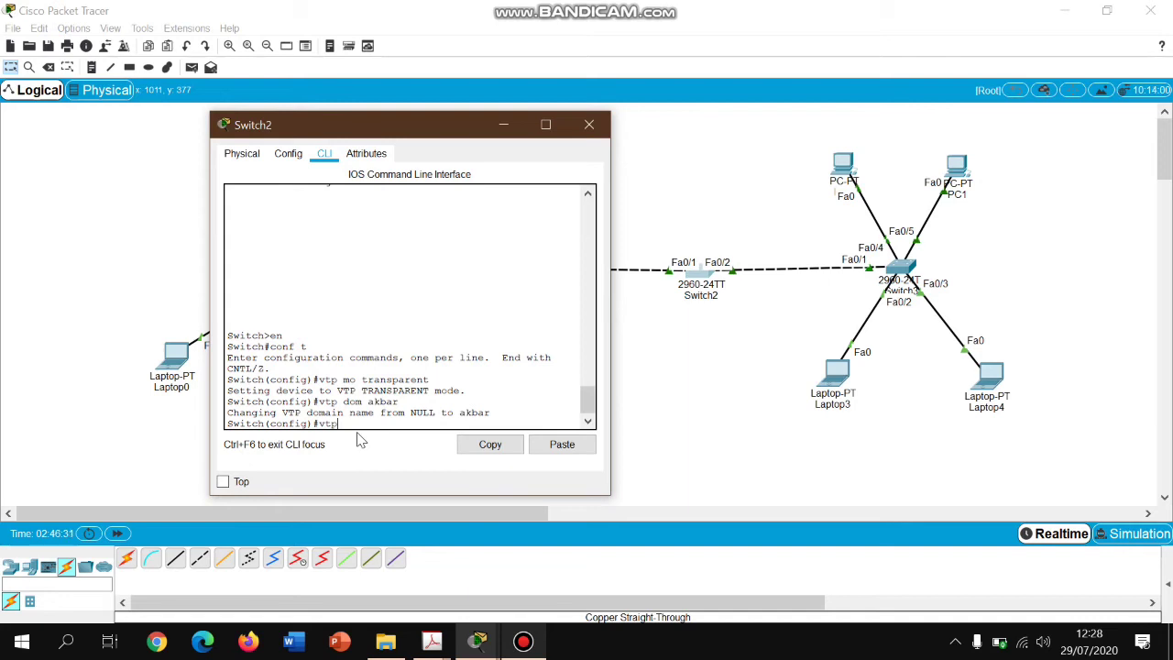
text(vtp pass akbar)
key(Return)
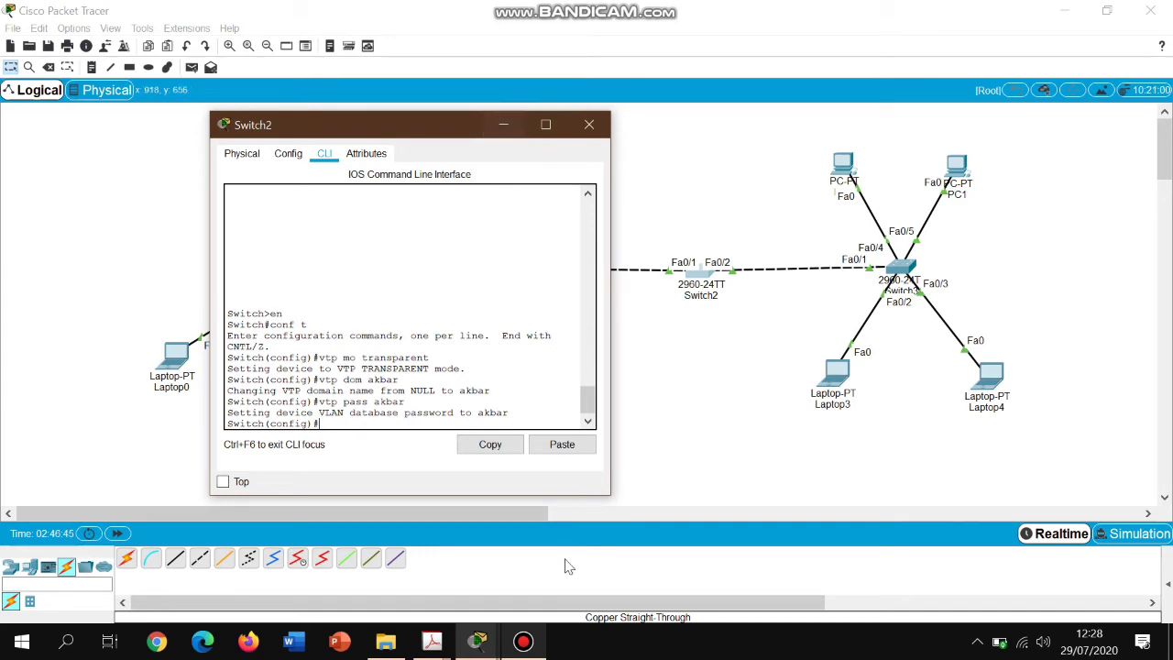
click(539, 650)
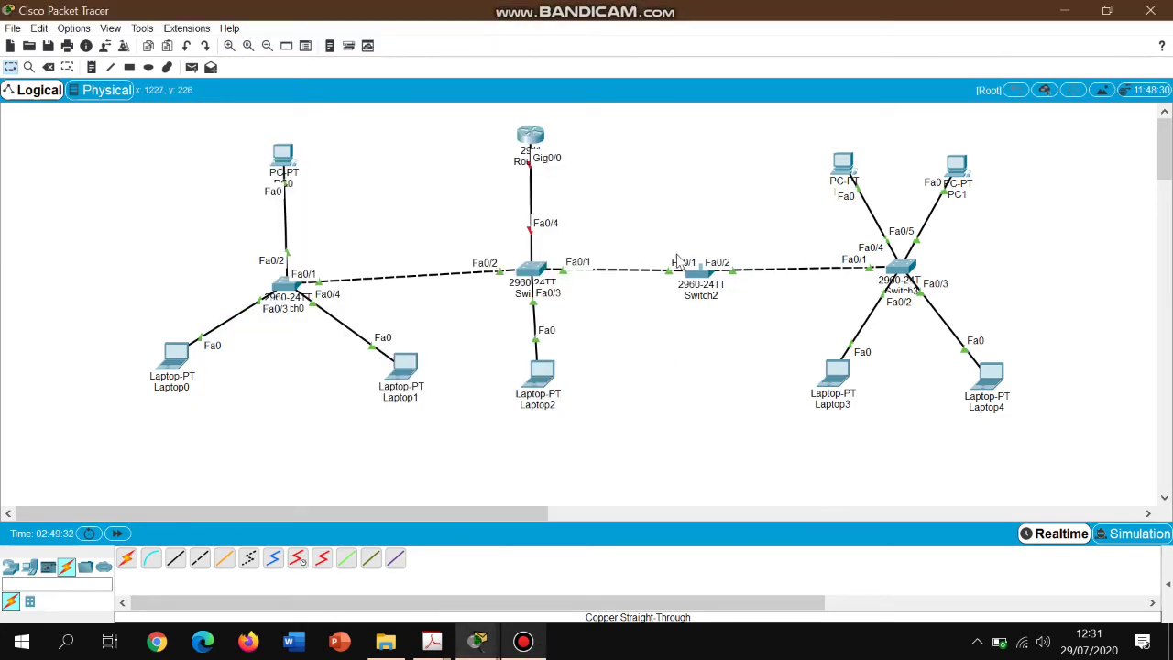
- Review the VTP client mode, domain and password commands in the command-line histories of Switch3 and Switch0
click(903, 273)
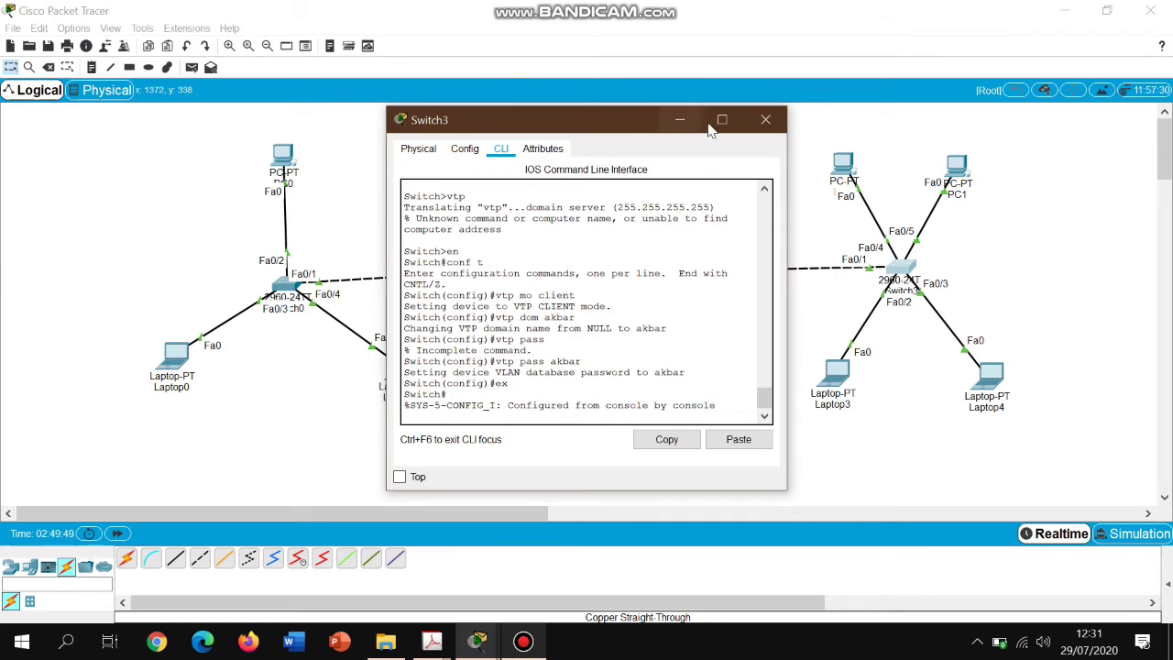
click(766, 120)
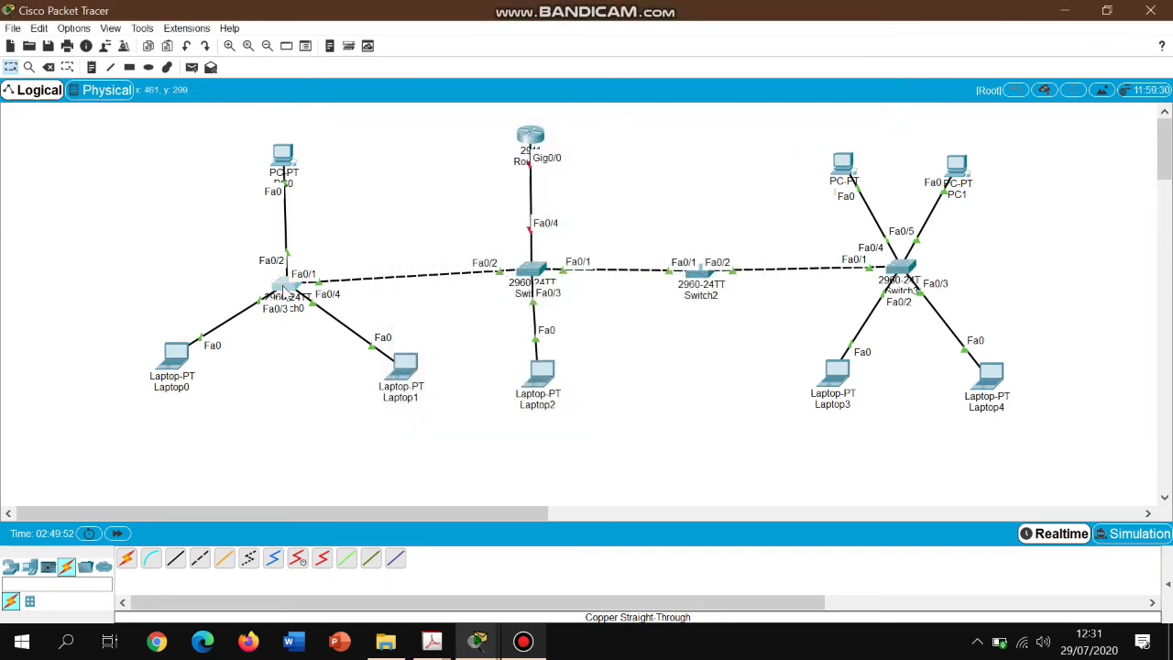
click(285, 290)
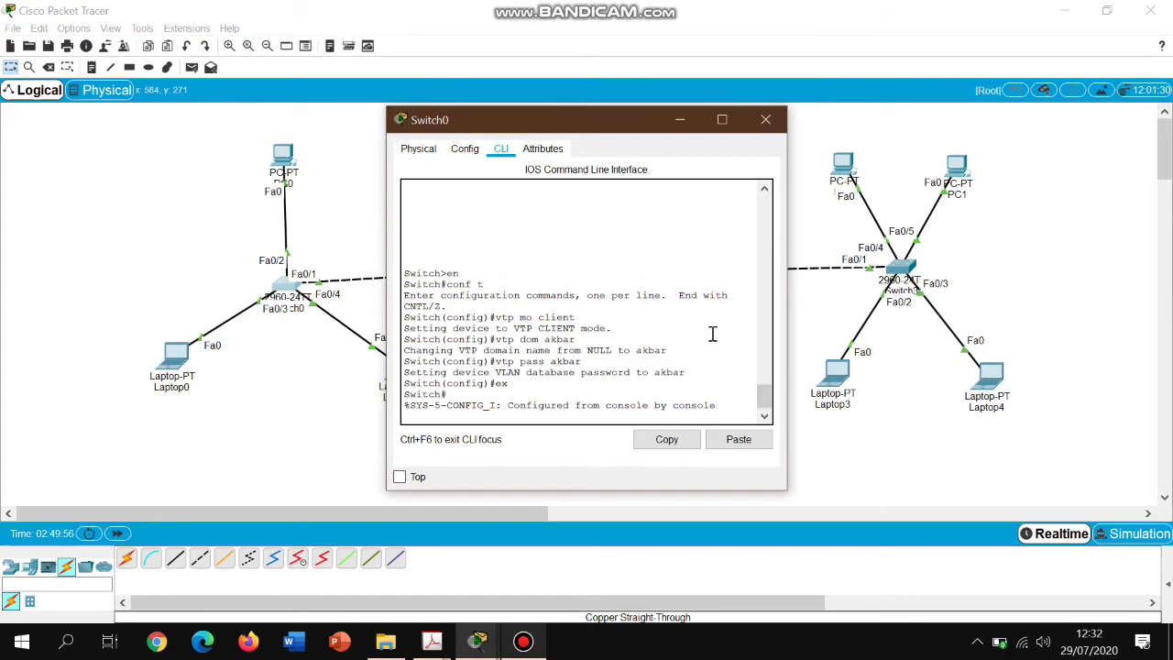
click(766, 120)
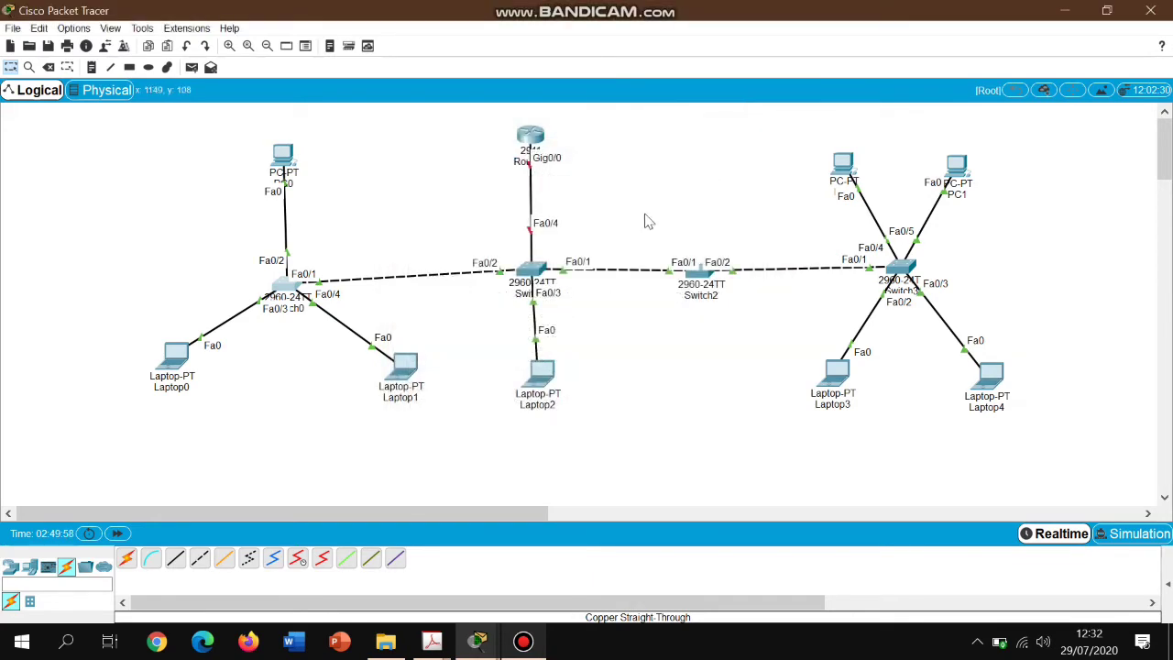
- On Switch1, set the VTP mode to server and close the switch's window
click(534, 270)
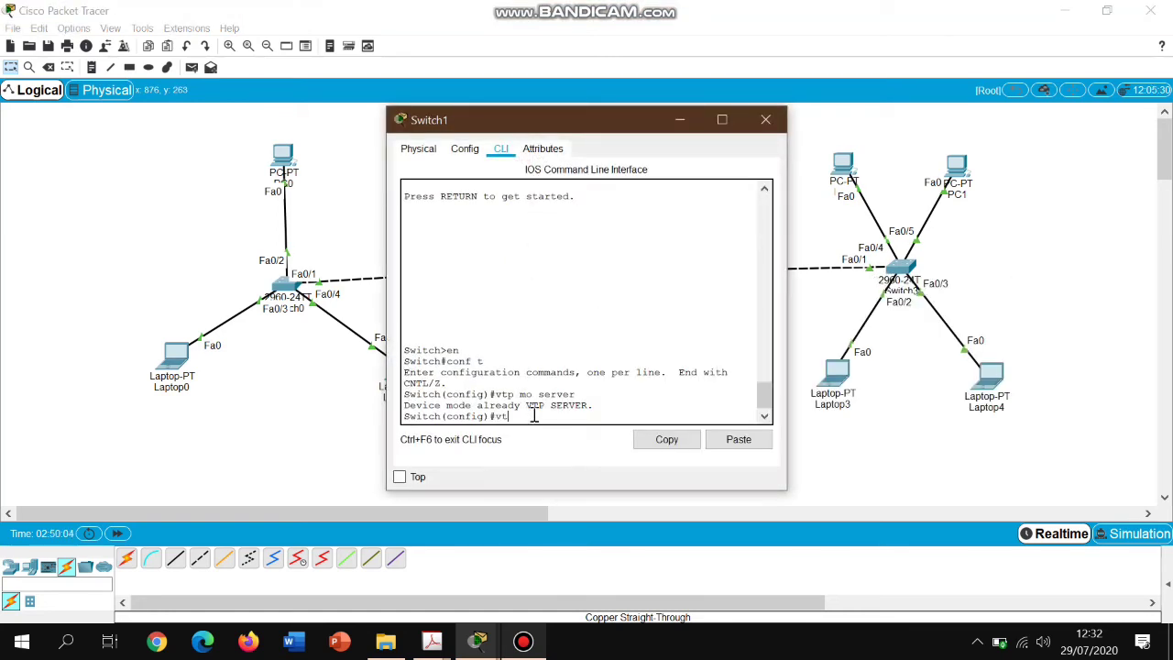
text(vtp mo server)
key(Return)
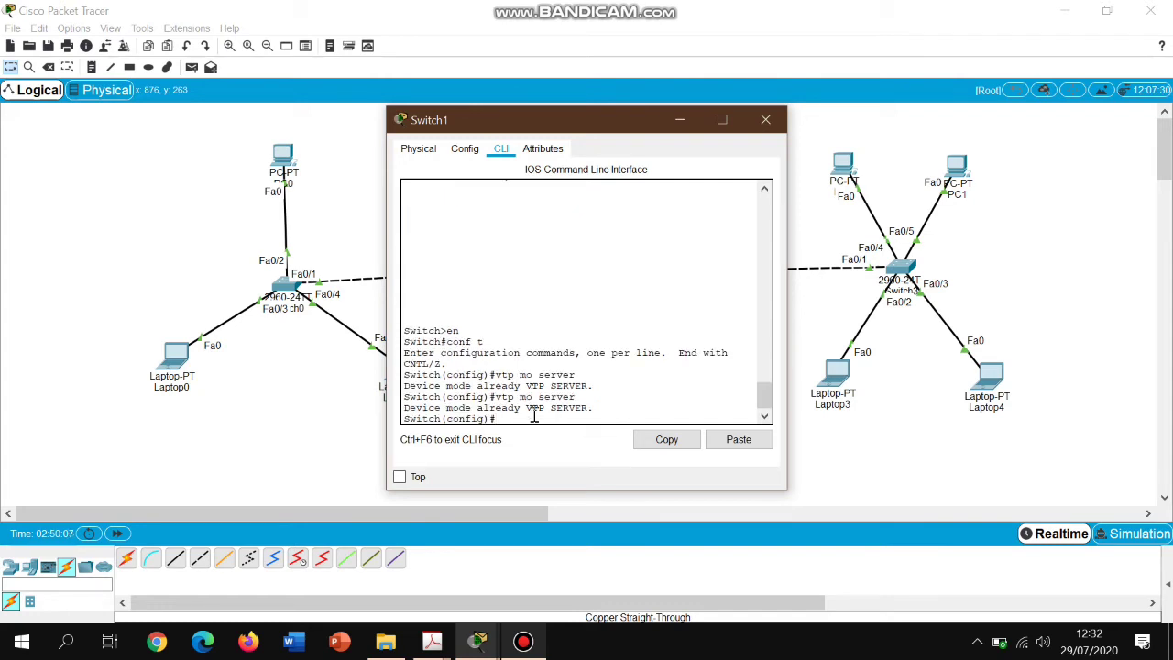
click(767, 120)
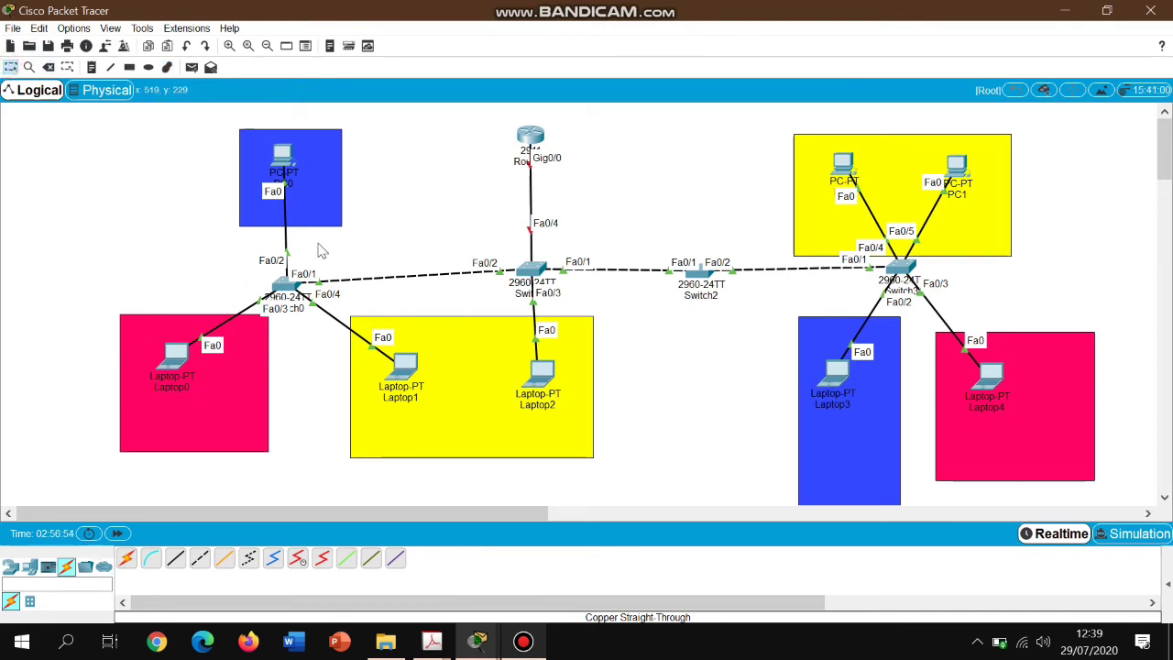
- Give PC2 the static IP address 192.168.10.1 with subnet mask 255.255.255.0 and close its window
click(844, 167)
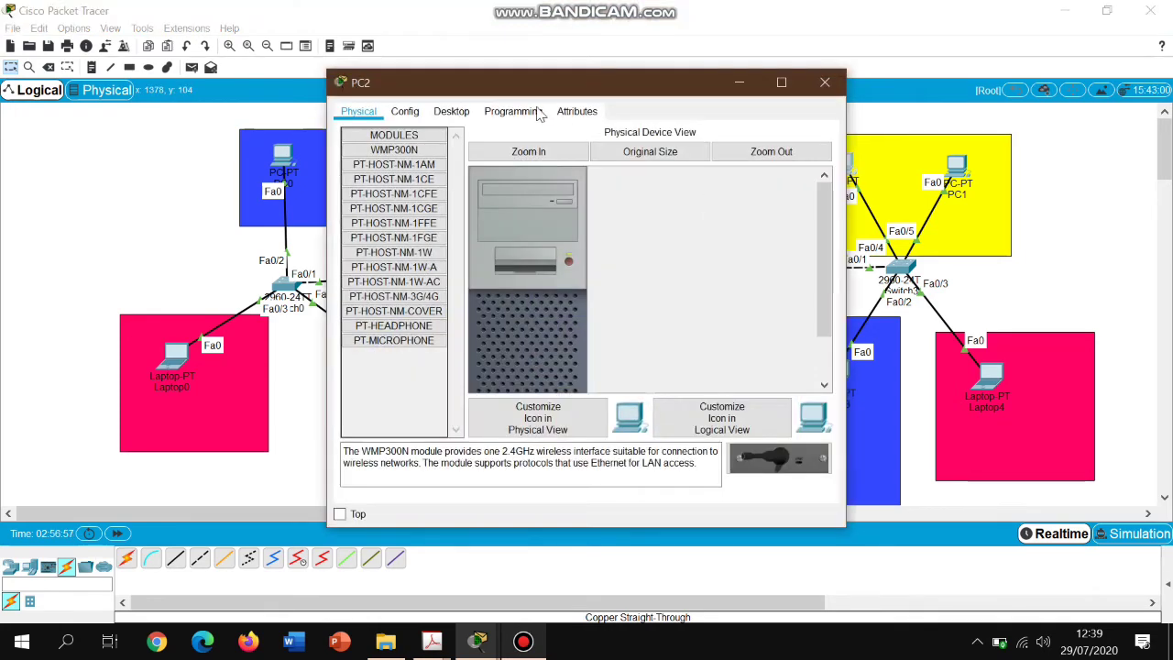
click(451, 111)
click(385, 158)
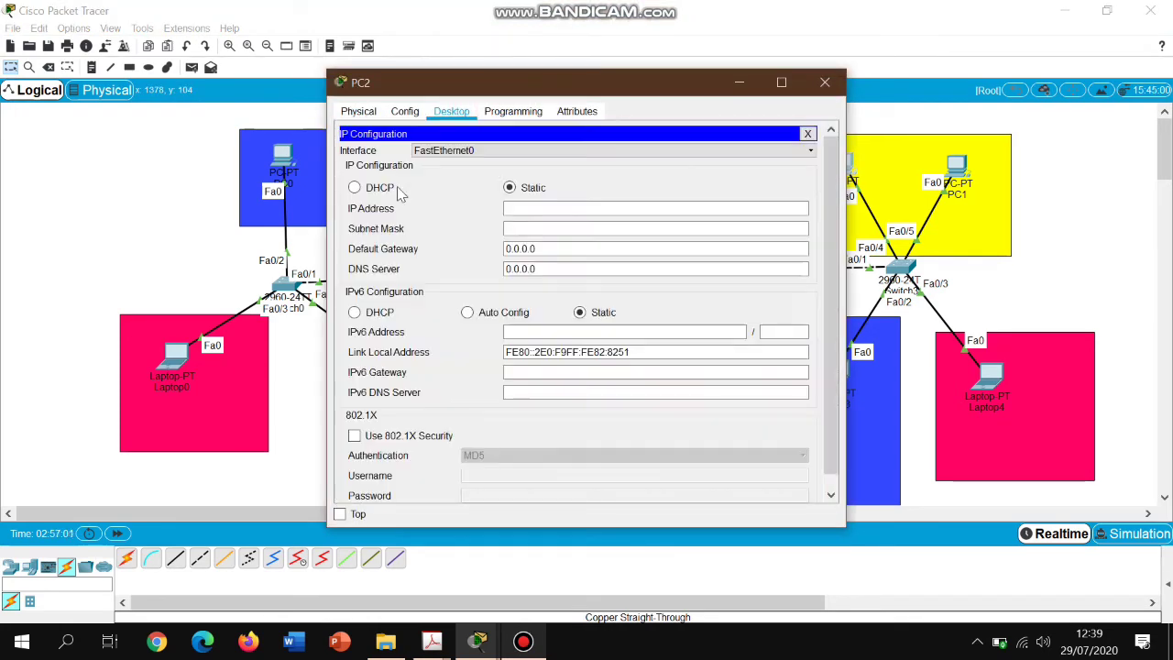
click(519, 210)
text(192.168)
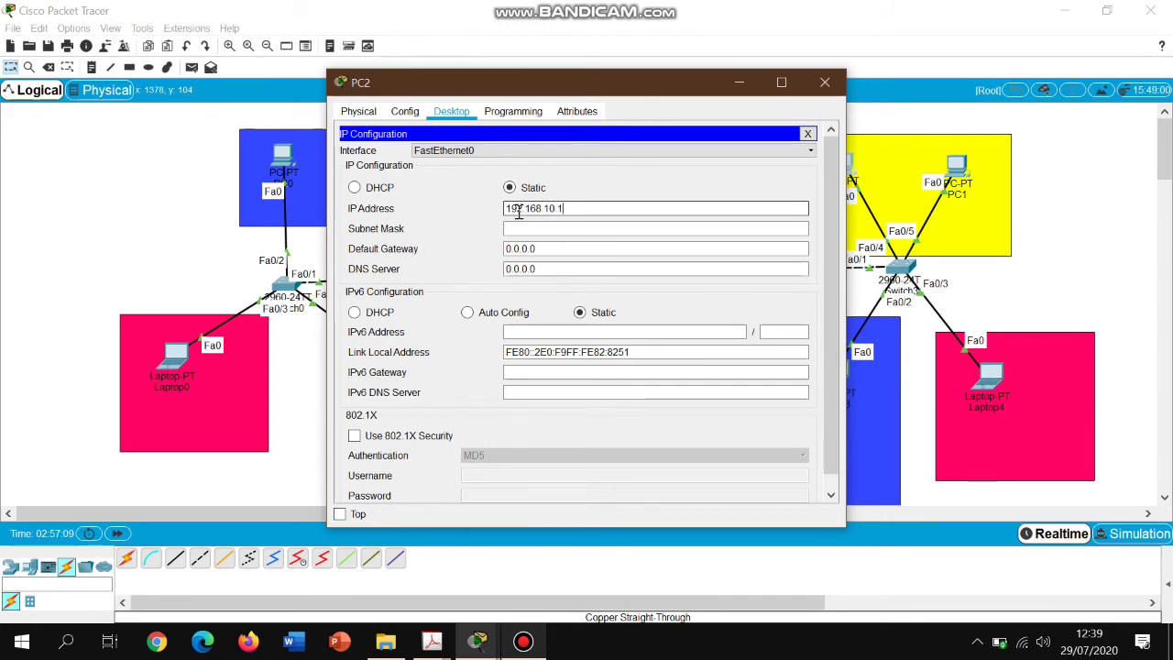
text(.10.1)
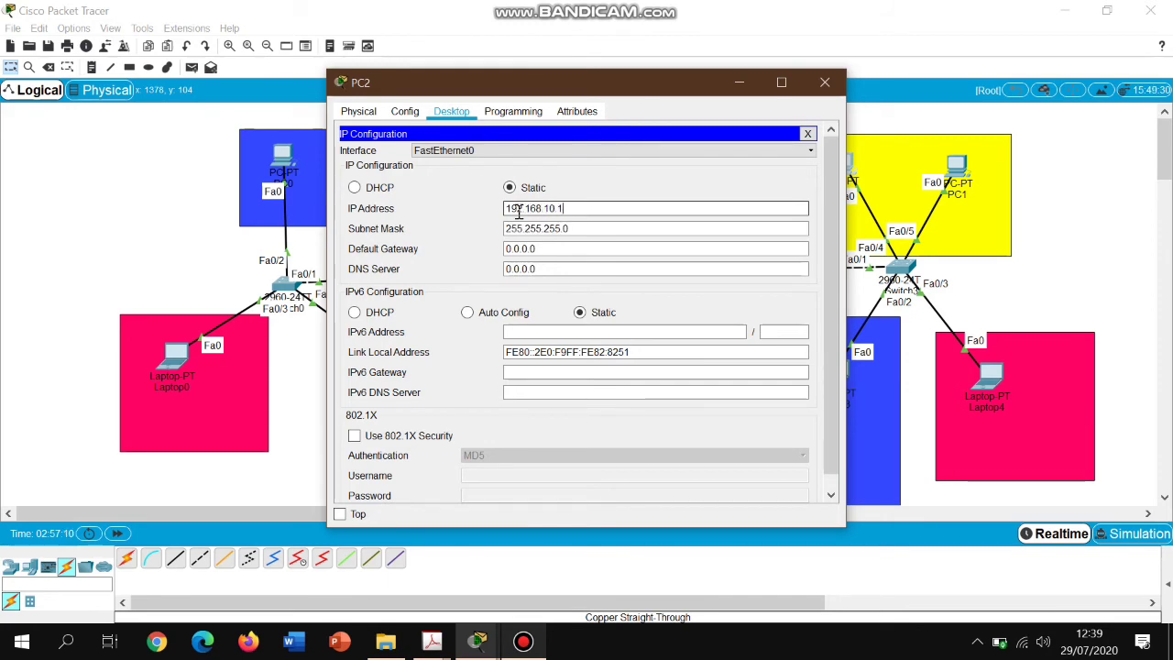
click(825, 82)
- Give PC1 the static IP address 192.168.10.2 with subnet mask 255.255.255.0 and close its window
click(956, 167)
click(451, 111)
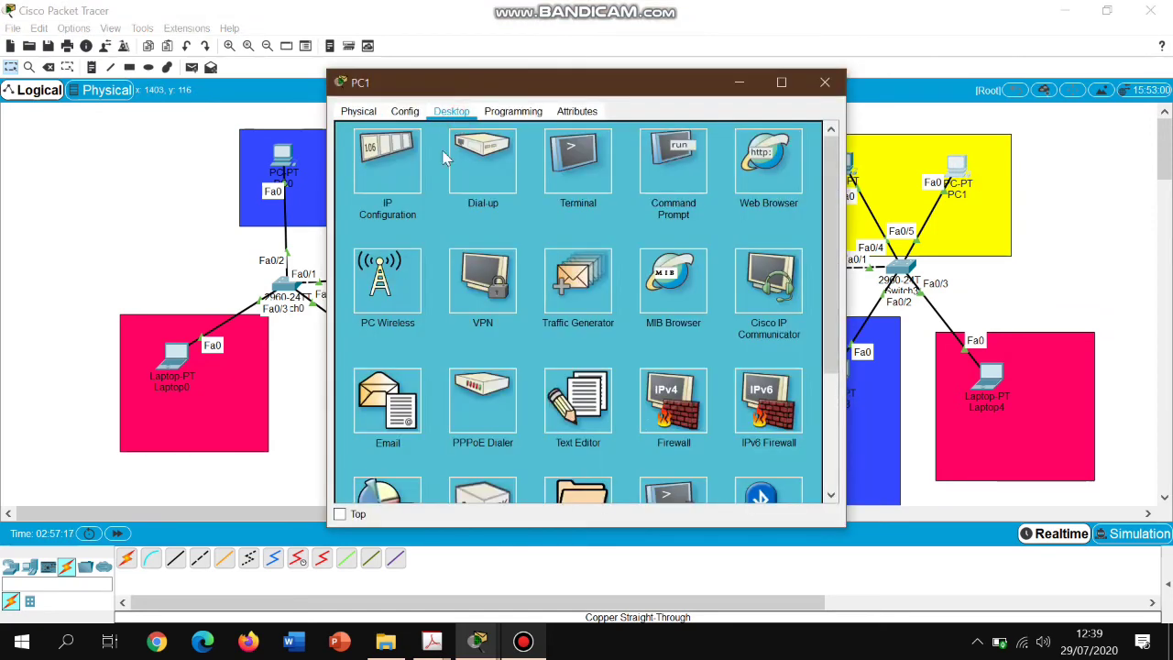
click(394, 174)
click(516, 208)
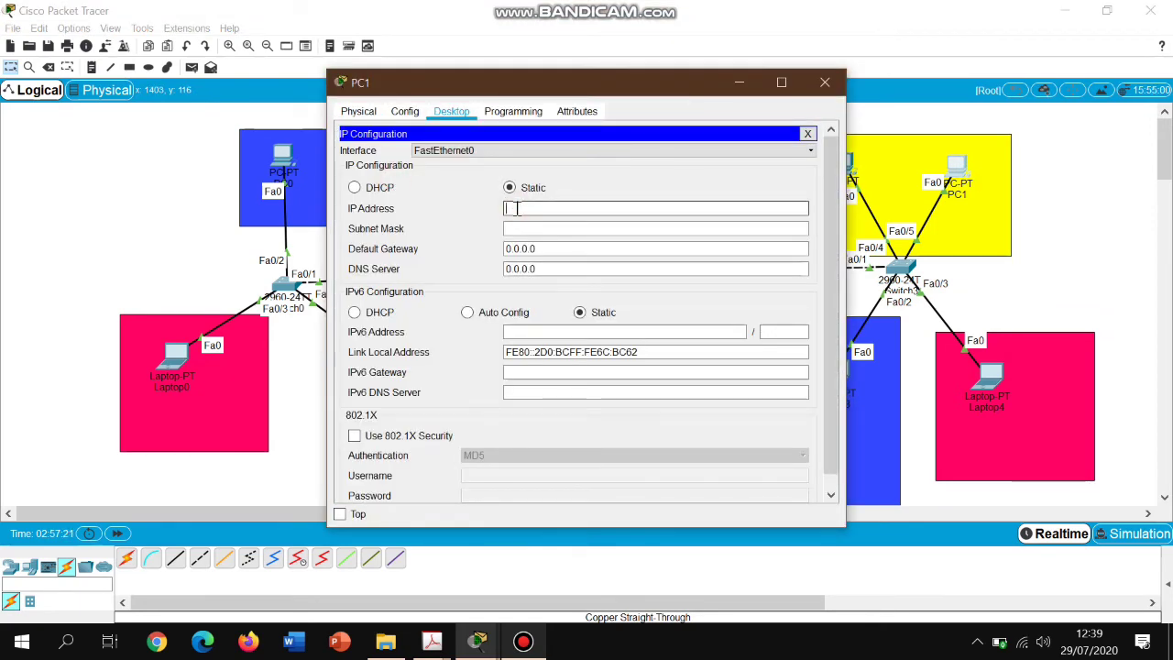
text(192.168.10.2)
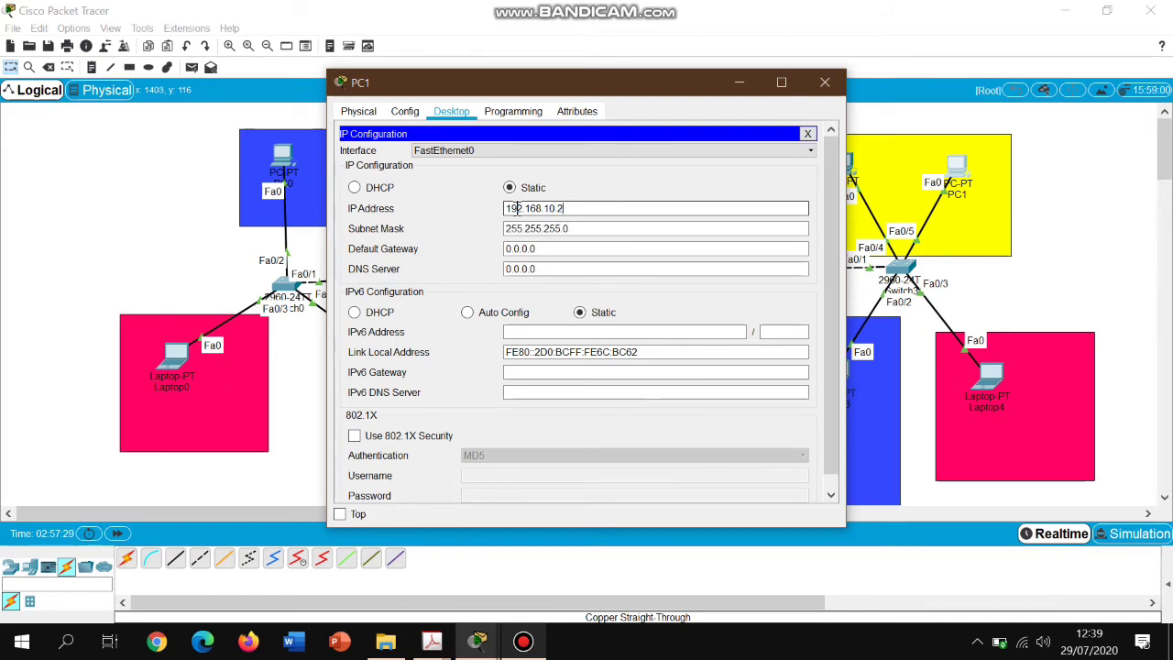
click(825, 82)
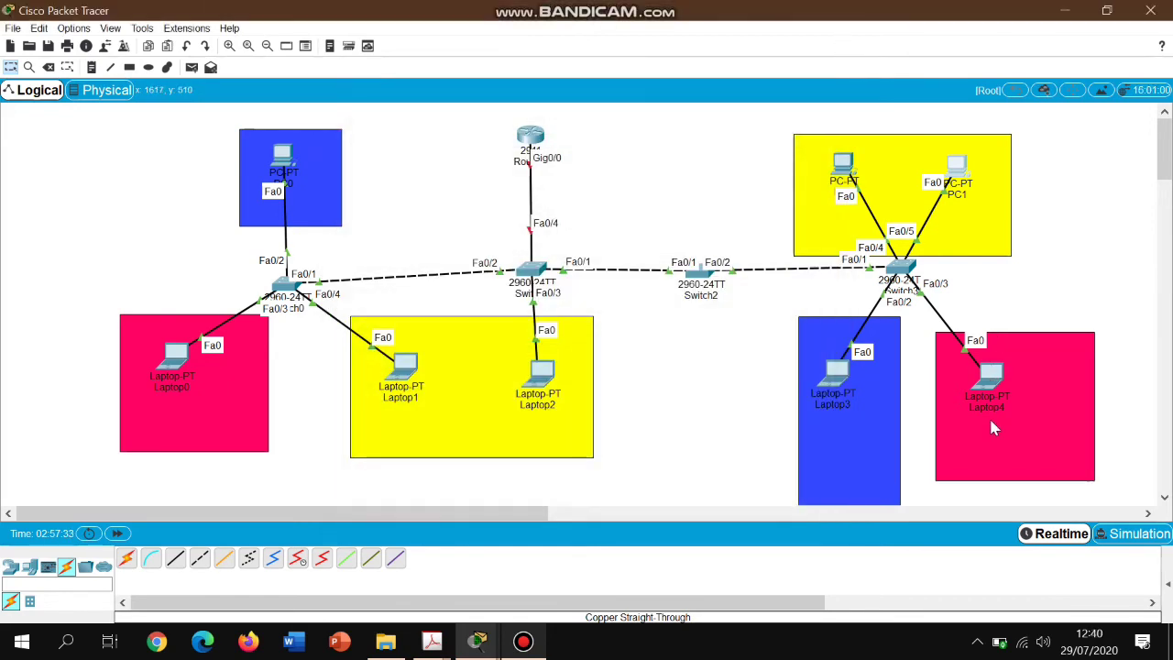
- Give Laptop4 the static IP address 192.168.30.2 with subnet mask 255.255.255.0 and close its window
click(989, 385)
click(452, 111)
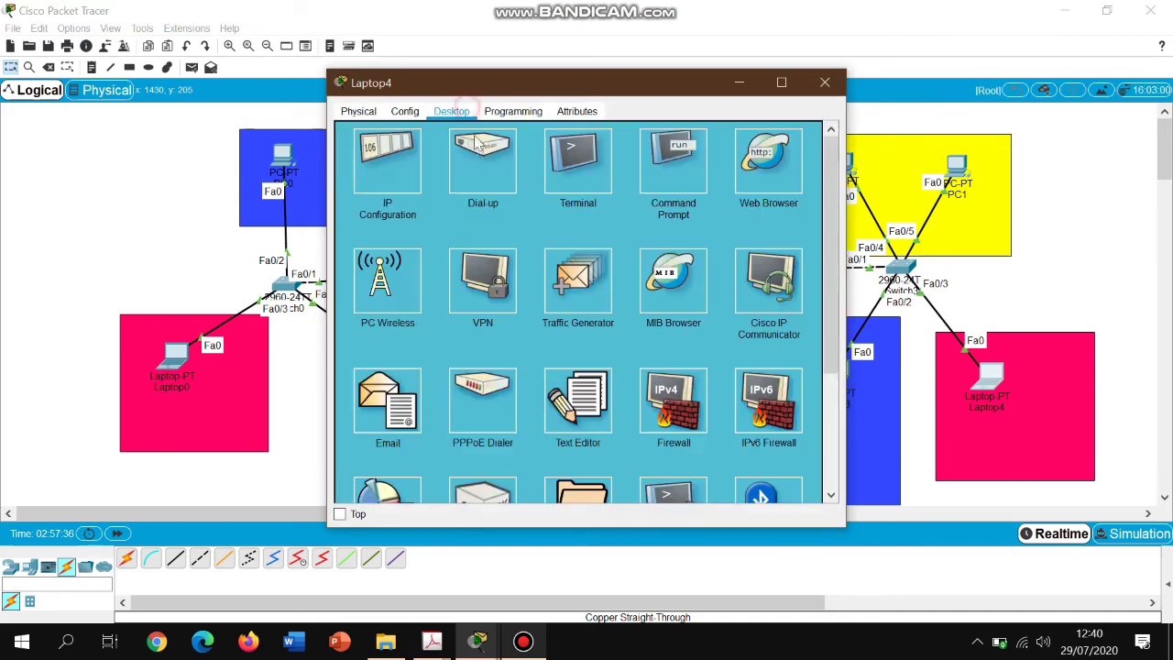
click(396, 163)
click(544, 210)
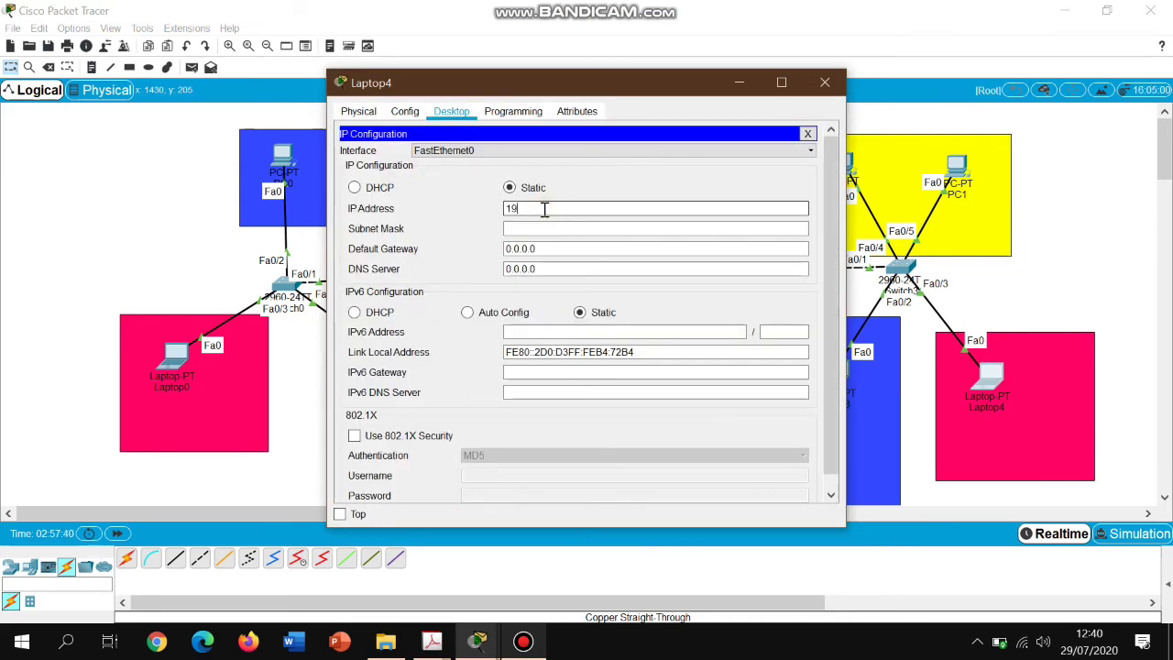
text(192.168.30.2)
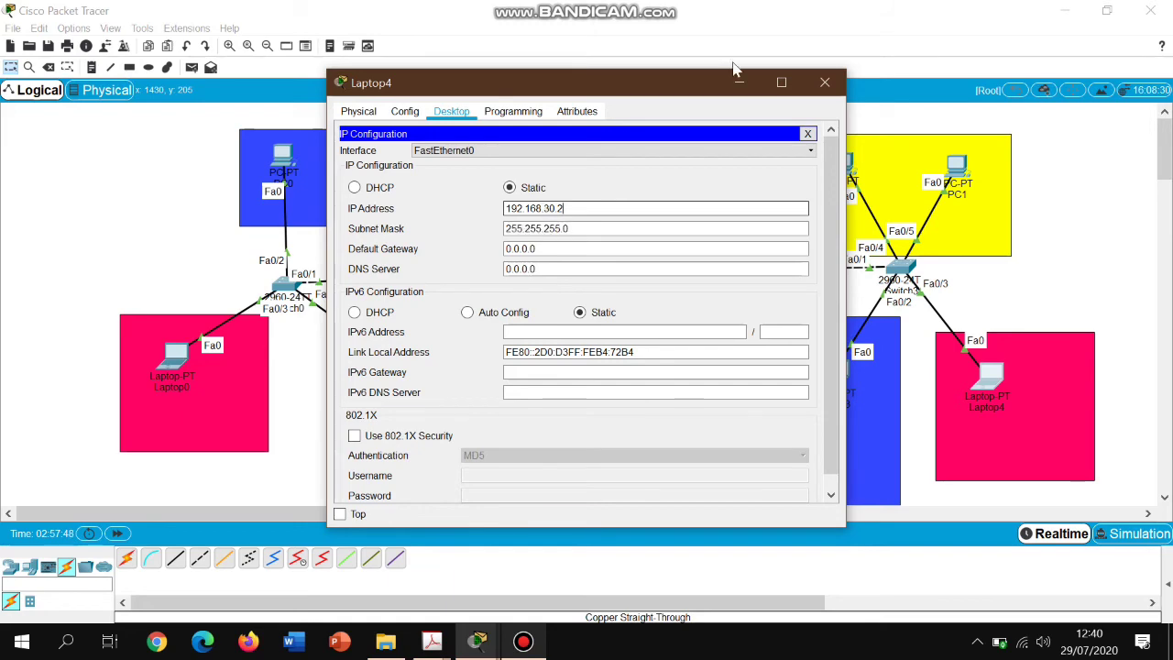
click(825, 83)
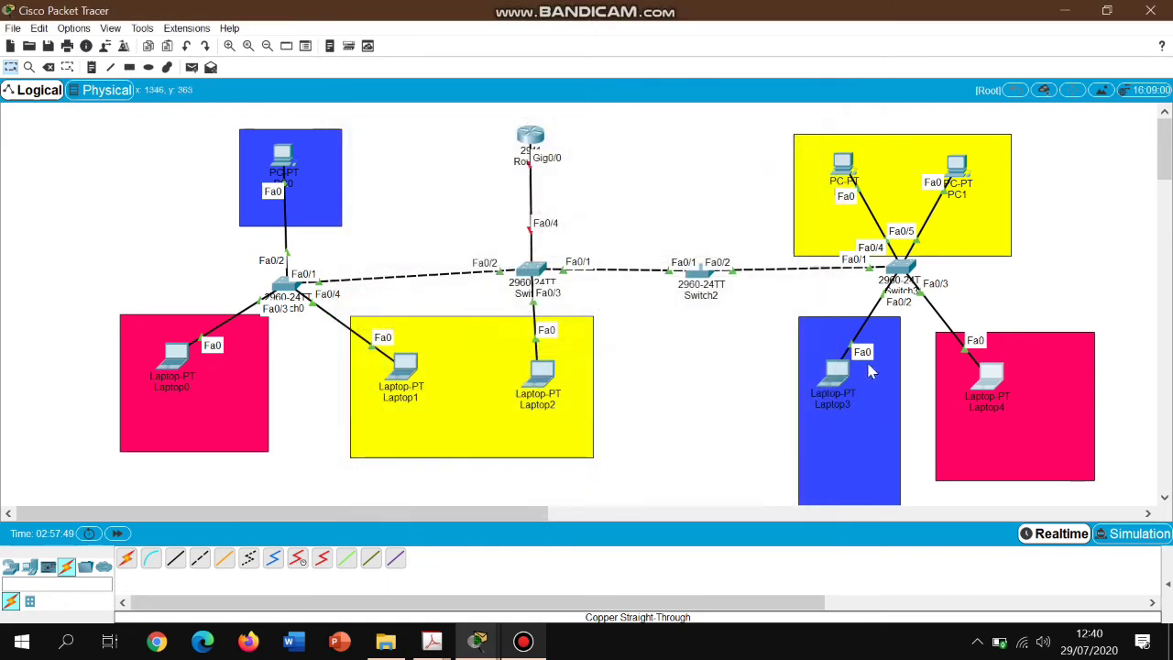
- Give Laptop3 the static IP address 192.168.20.2 with the default subnet mask and close its window
click(544, 341)
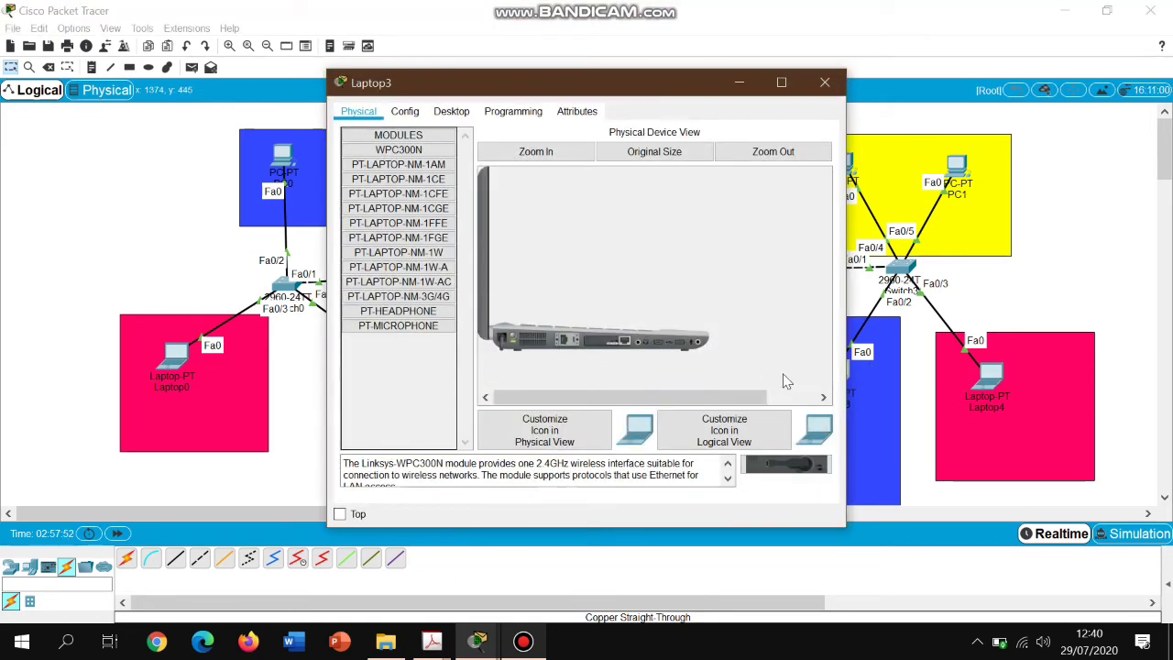
click(451, 111)
click(390, 170)
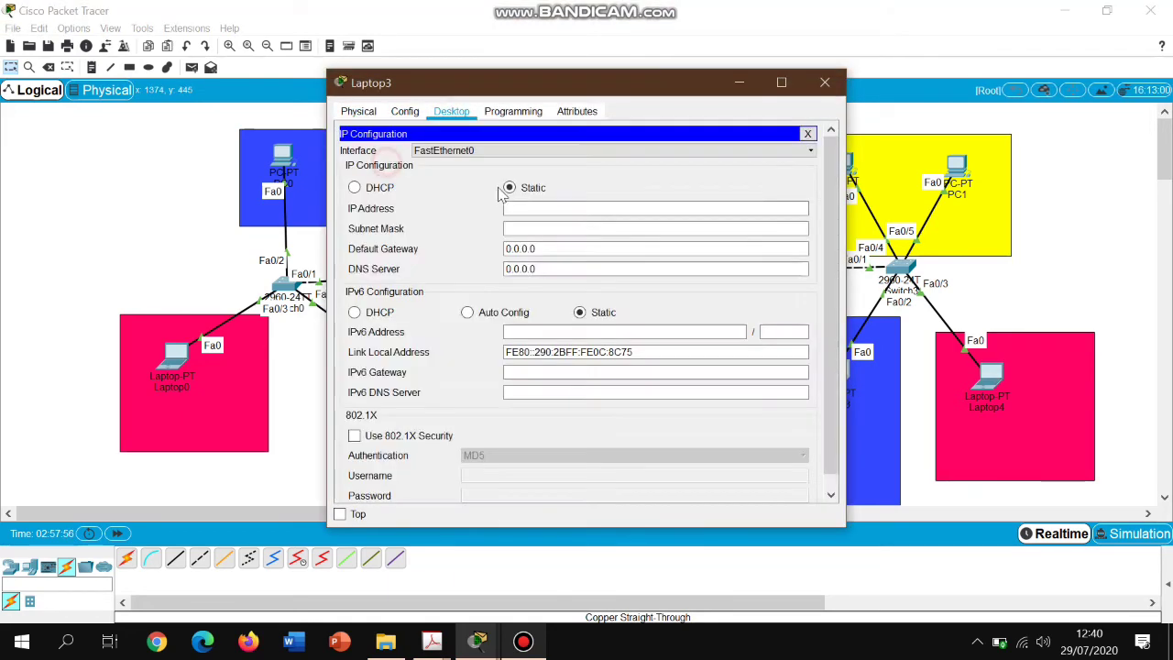
click(542, 209)
text(192.168.20.2)
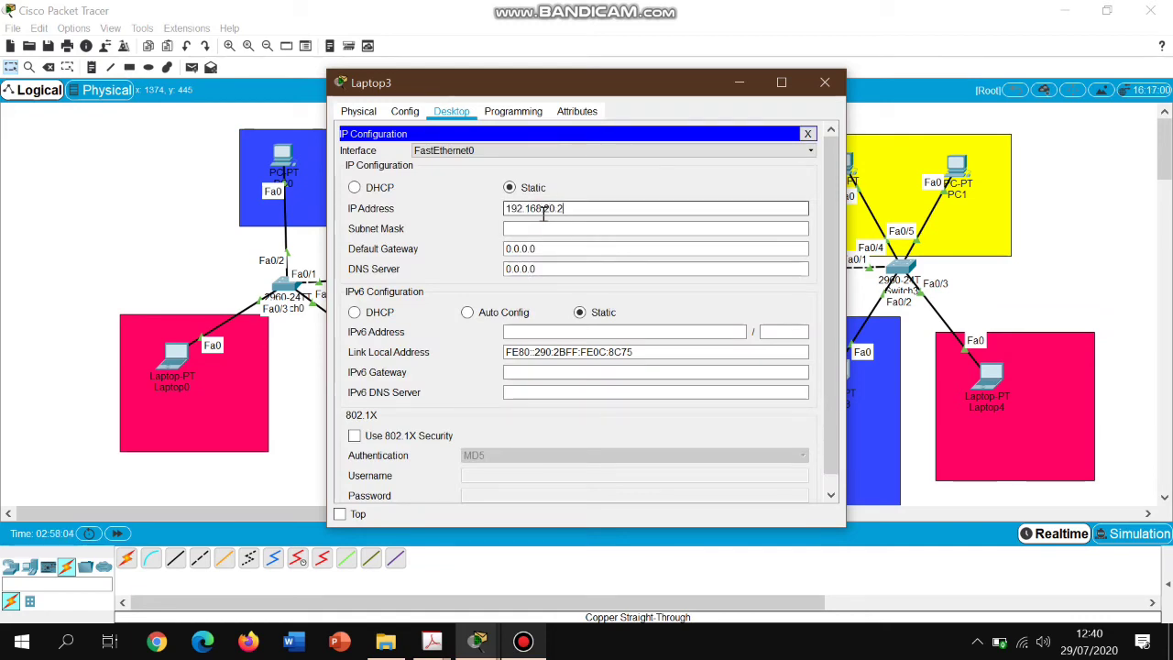
key(Tab)
click(825, 83)
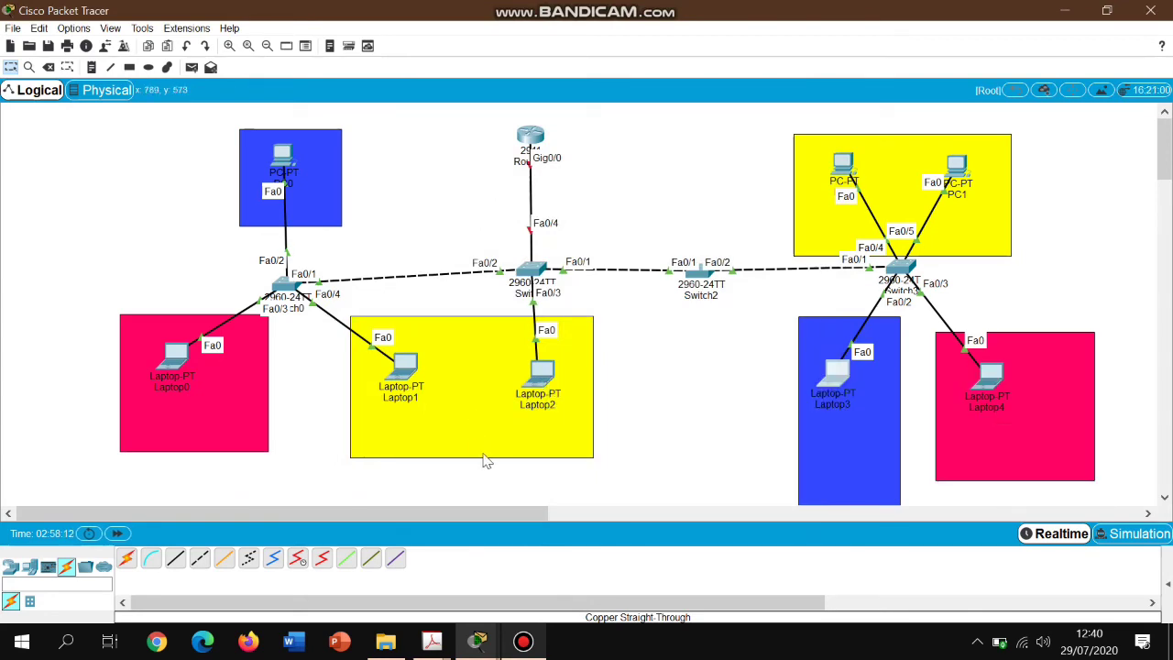
- Give Laptop1 the static IP address 192.168.10.2 and close its window
click(405, 367)
click(458, 112)
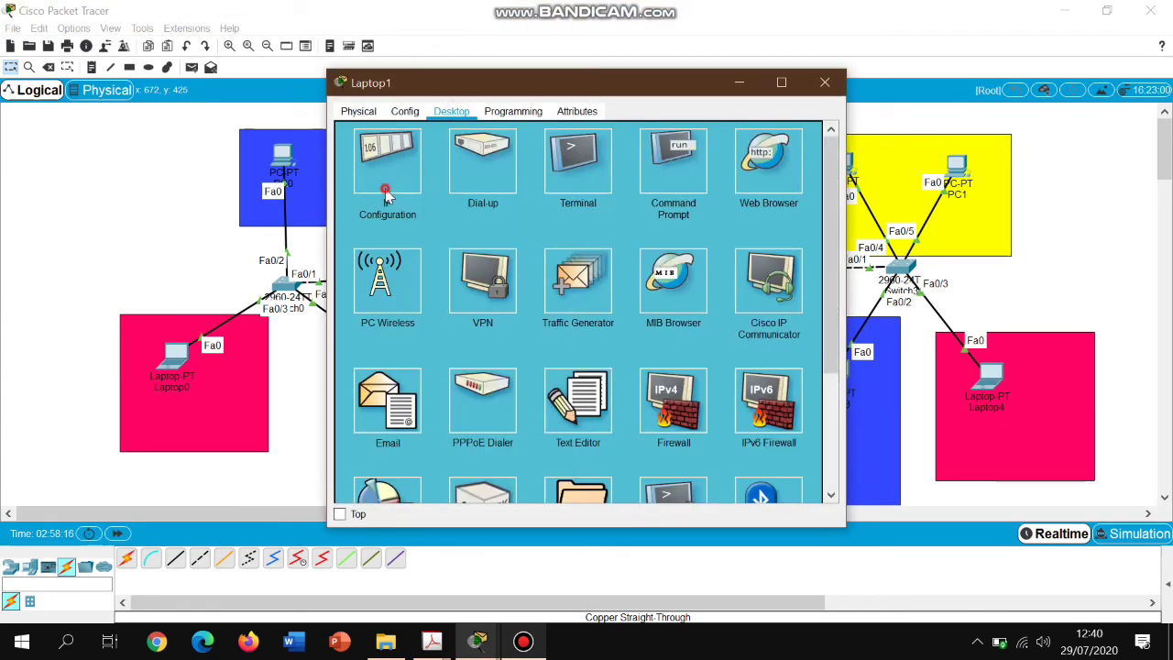
click(385, 193)
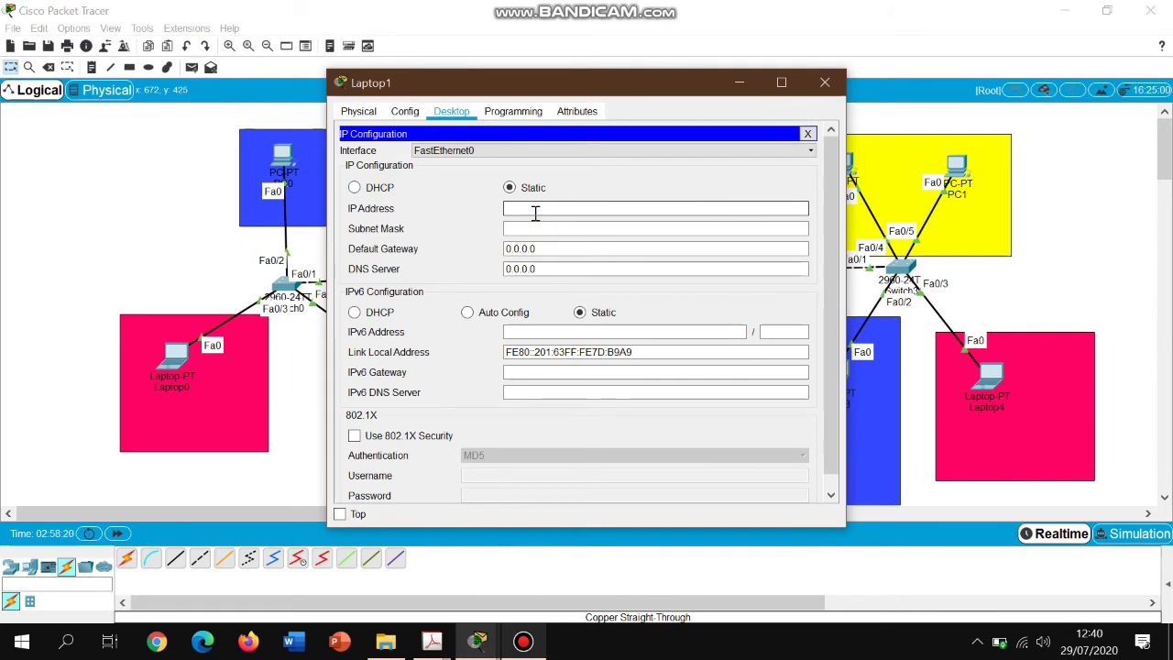
click(535, 209)
text(192.168)
text(.1)
text(0.2)
click(825, 82)
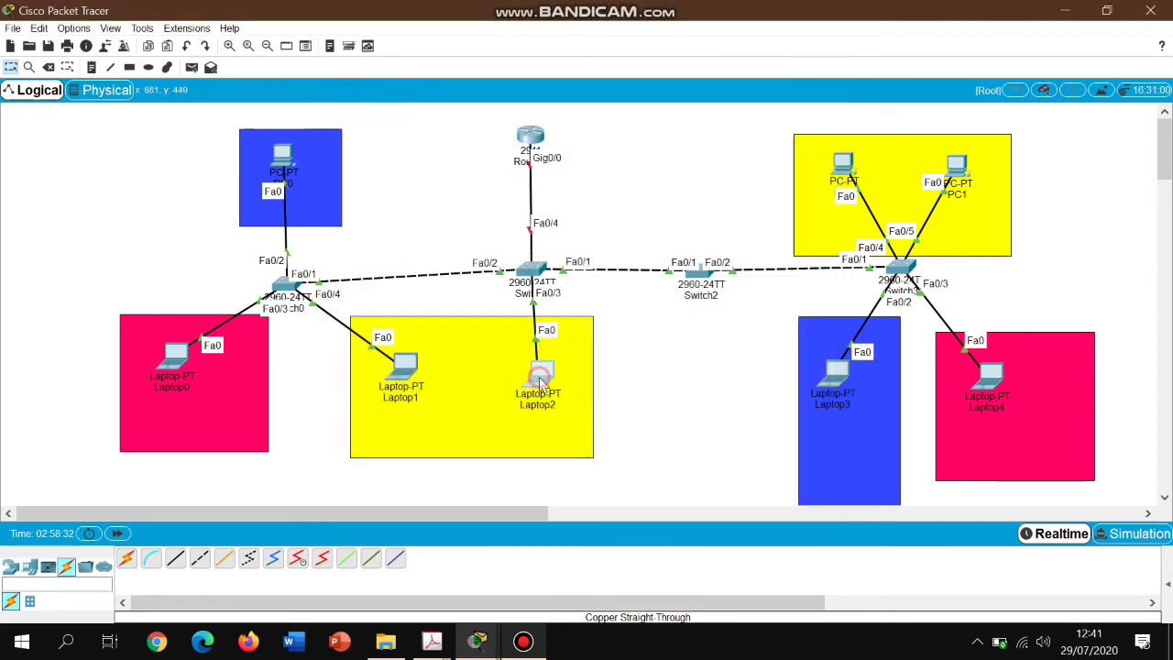
- Give Laptop2 the static IP address 192.168.10.4 with subnet mask 255.255.255.0 and close its window
click(540, 377)
click(452, 110)
click(388, 162)
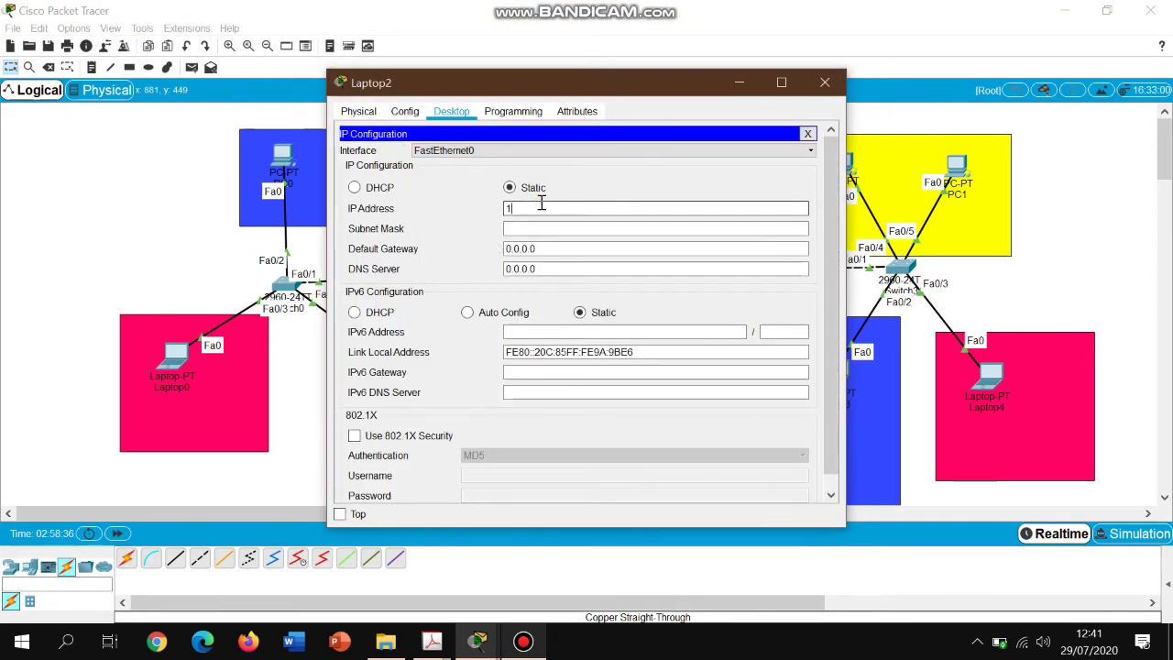
click(541, 203)
text(192.168.10.4)
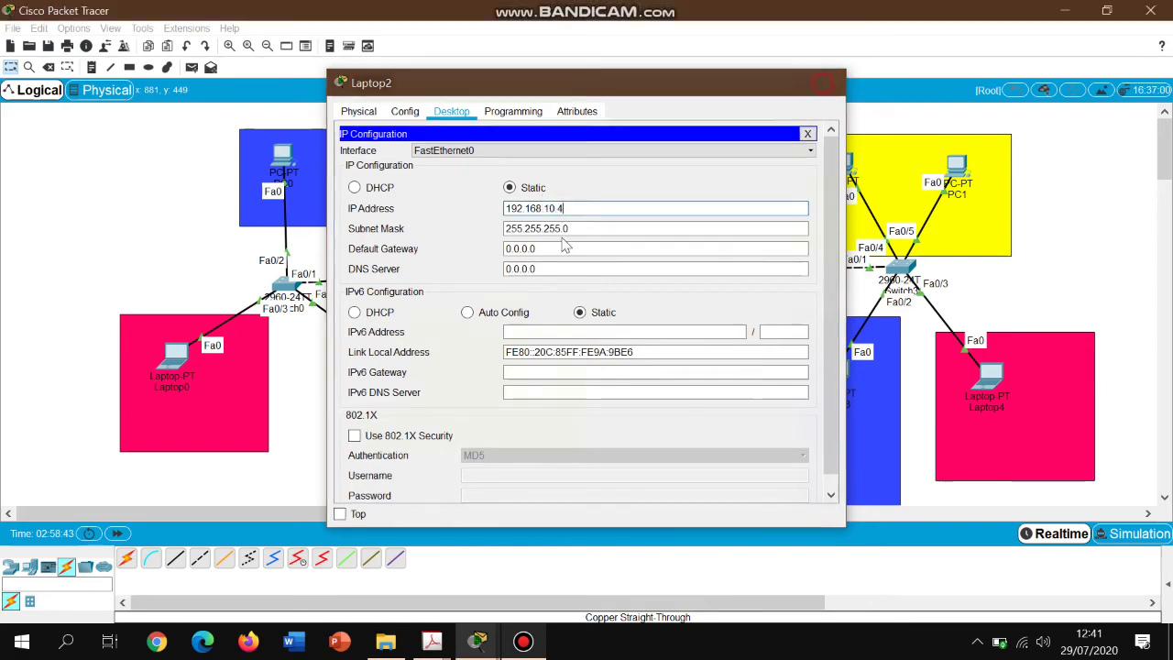
click(825, 82)
- Give Laptop0 the static IP address 192.168.30.1 with the default subnet mask and close its window
click(171, 360)
click(451, 111)
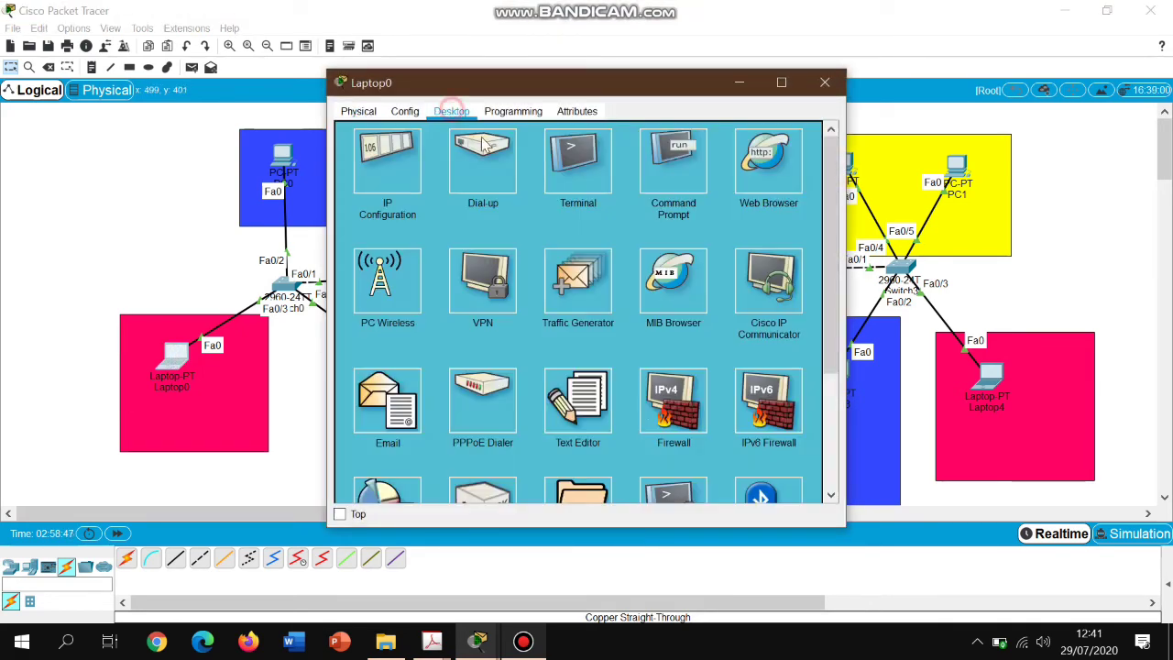
click(388, 159)
click(519, 207)
text(192.168.3)
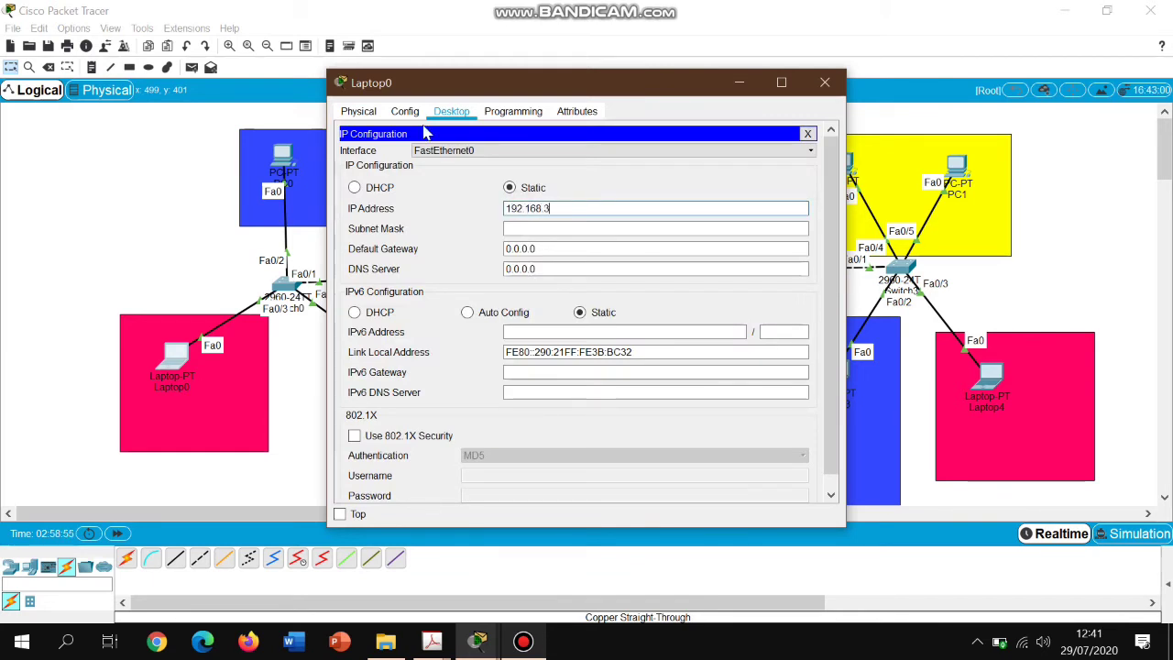
text(0.1)
key(Tab)
click(825, 83)
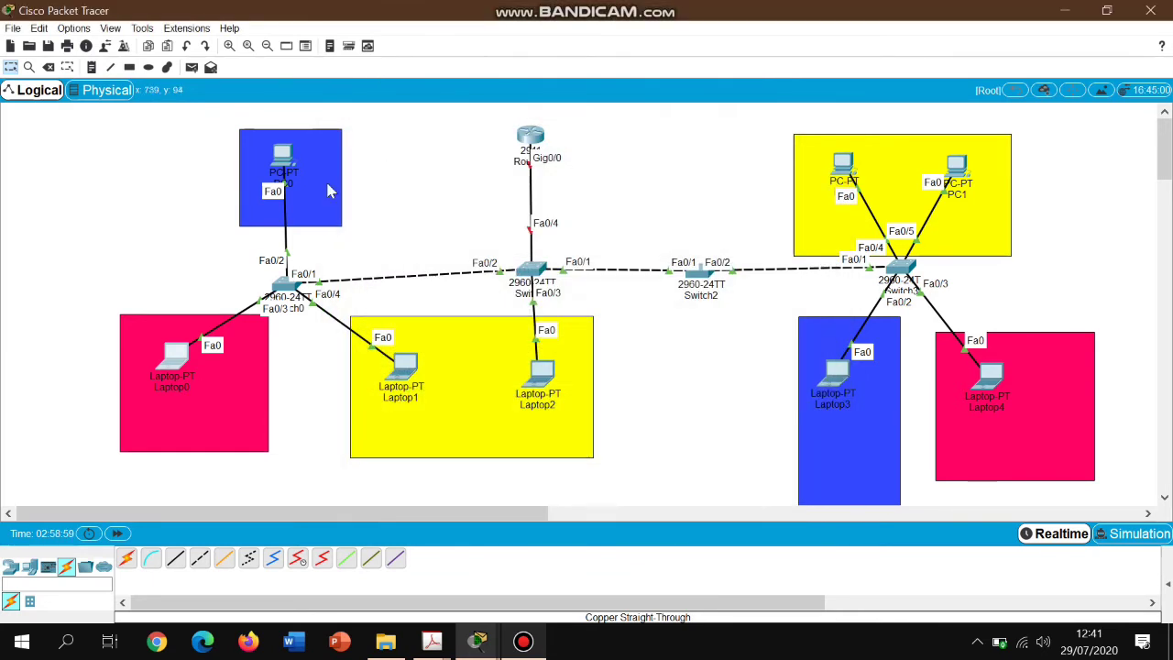
- Give PC0 the static IP address 192.168.20.1 with the default subnet mask and close its window
click(284, 160)
click(451, 111)
click(388, 183)
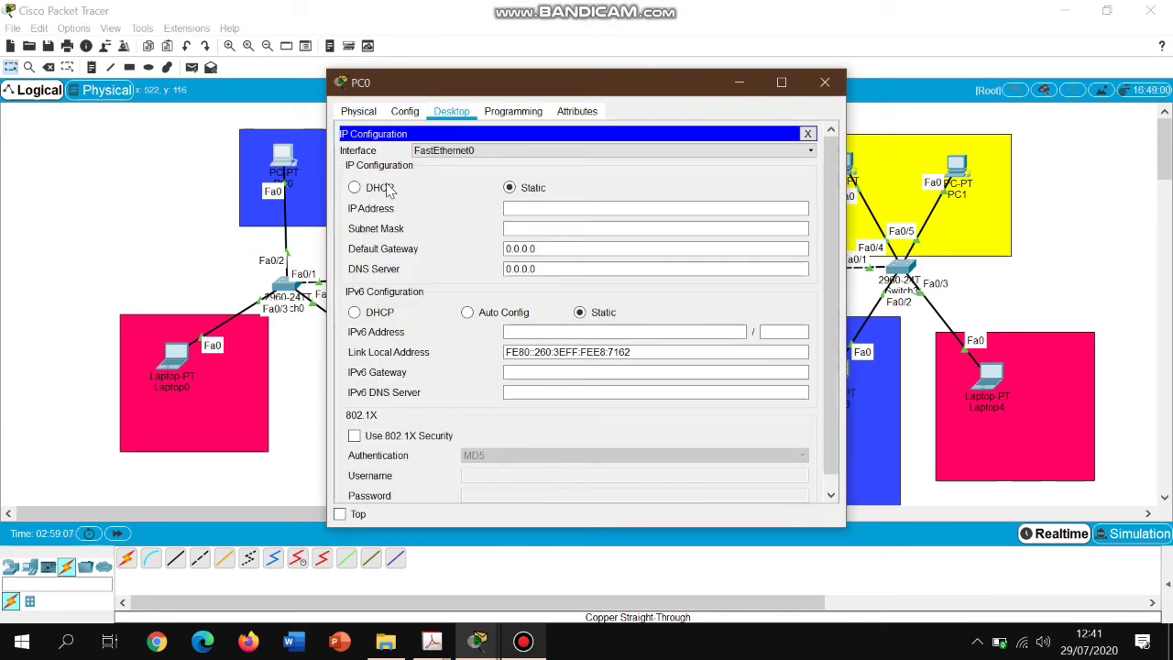
click(532, 210)
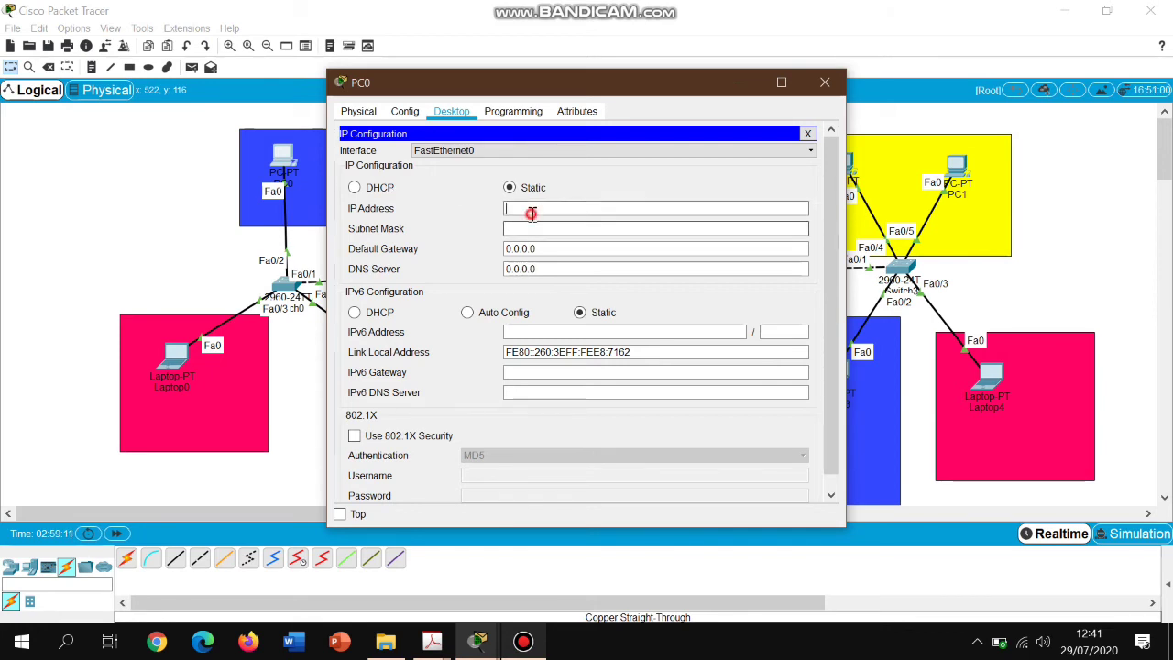
text(192)
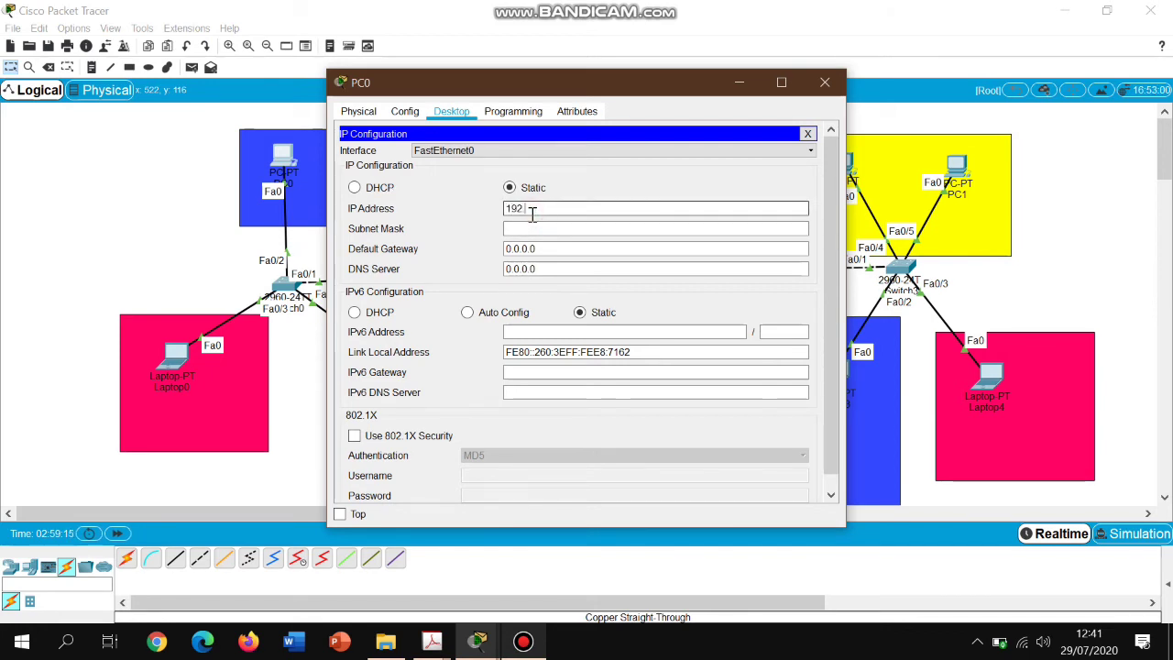
text(.168.20.1)
click(531, 228)
click(825, 81)
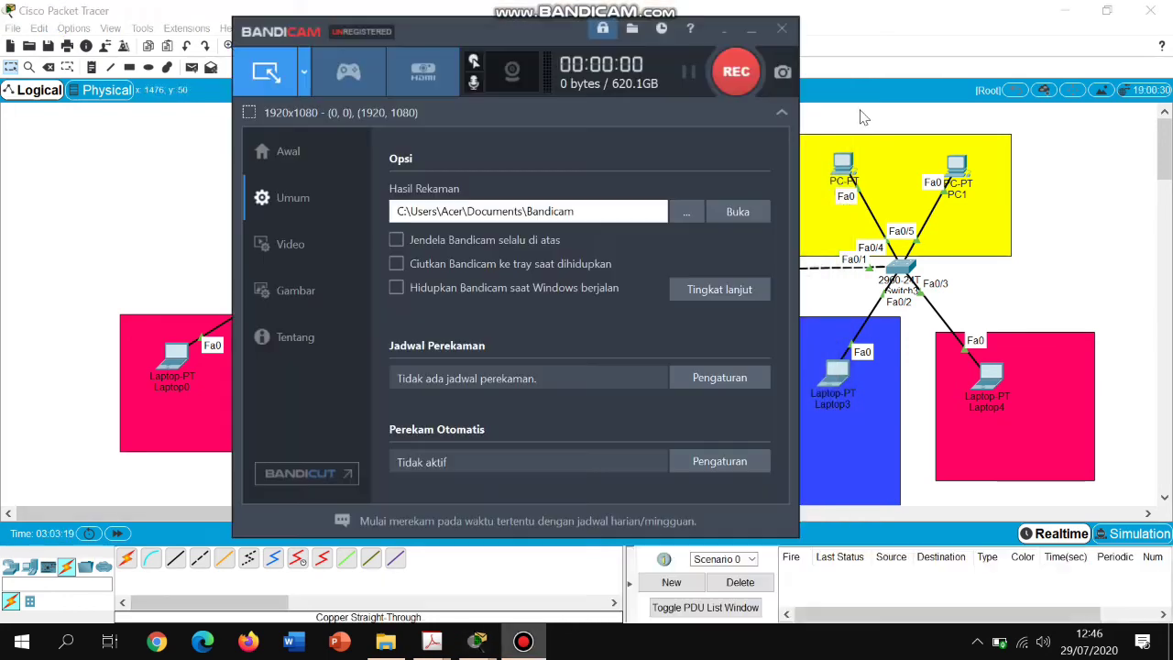
- On Router0, enter configuration of interface gig0/0.0, try to assign it an IP address, and close the router's window
click(862, 117)
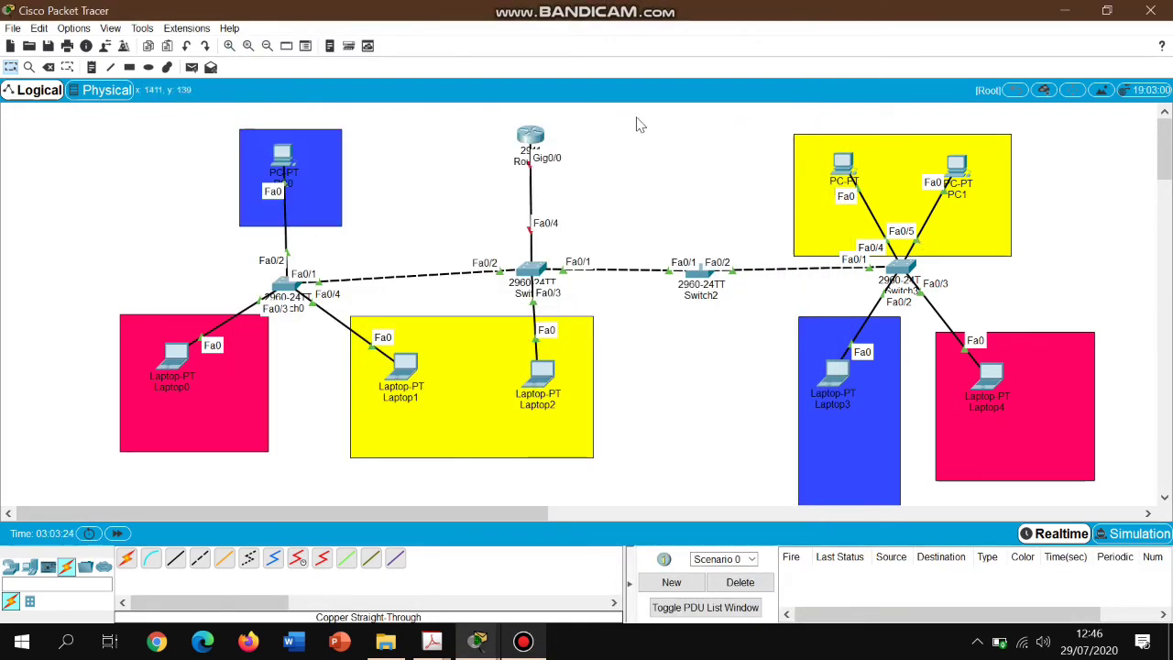
click(532, 136)
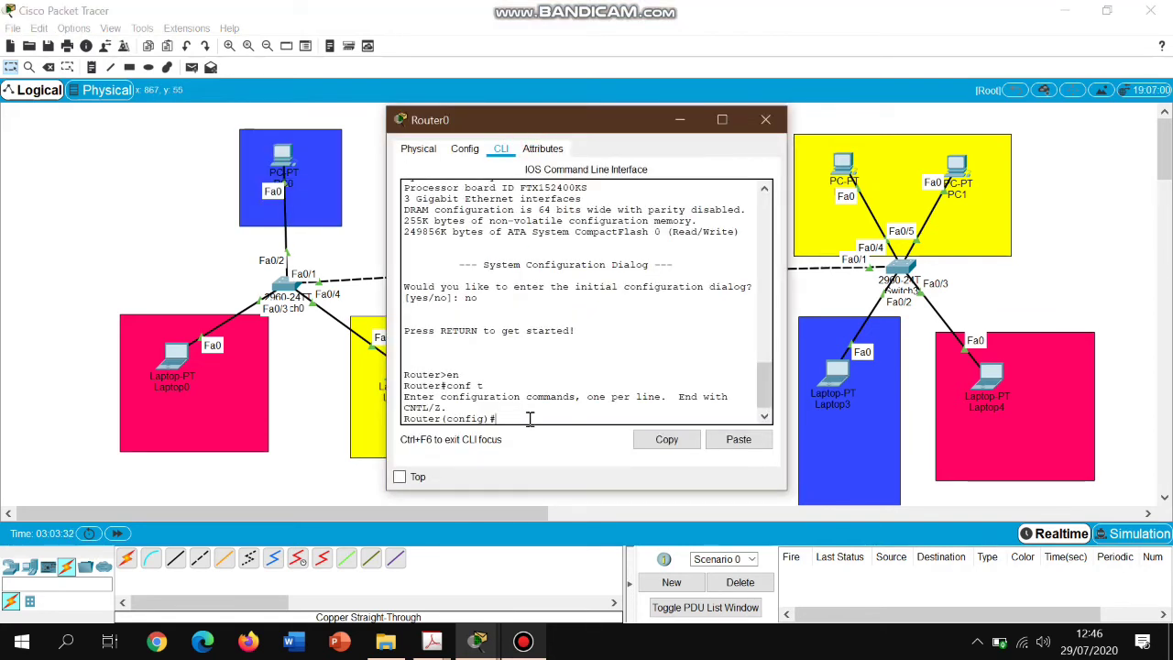
text(int gig0/)
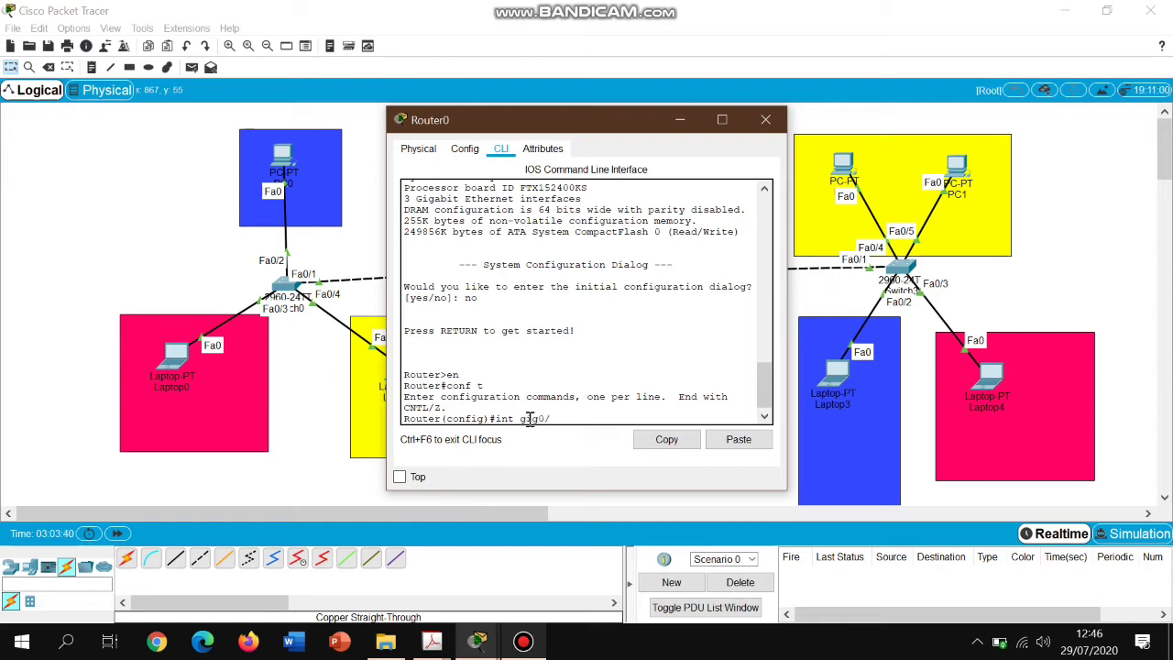
text(0.0)
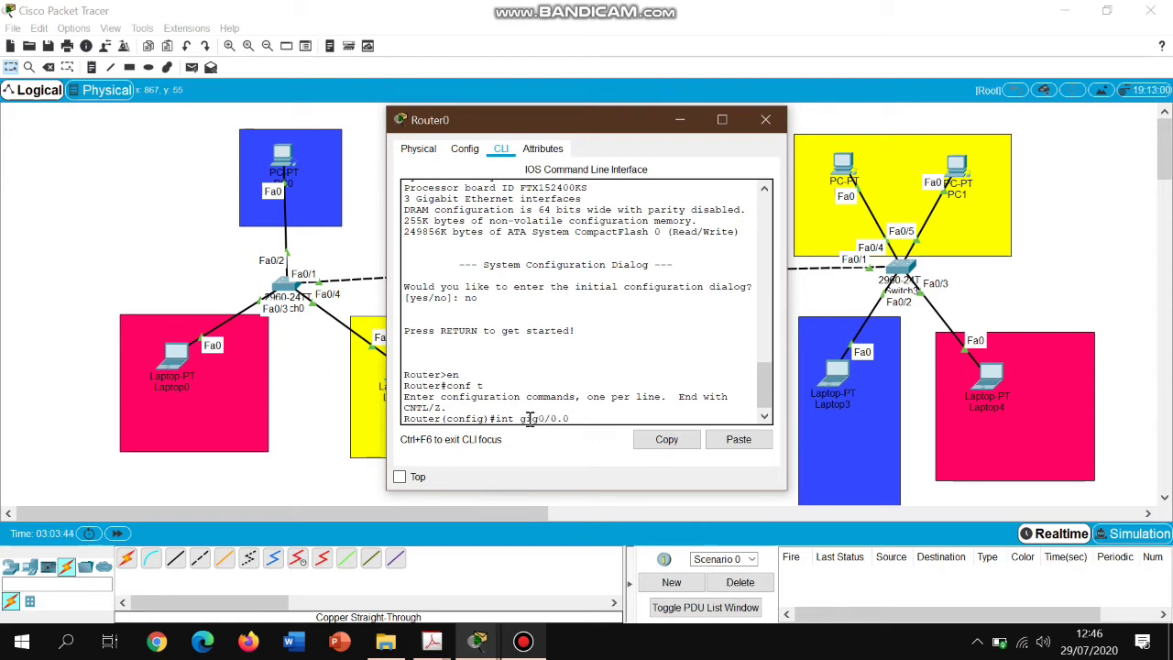
key(Return)
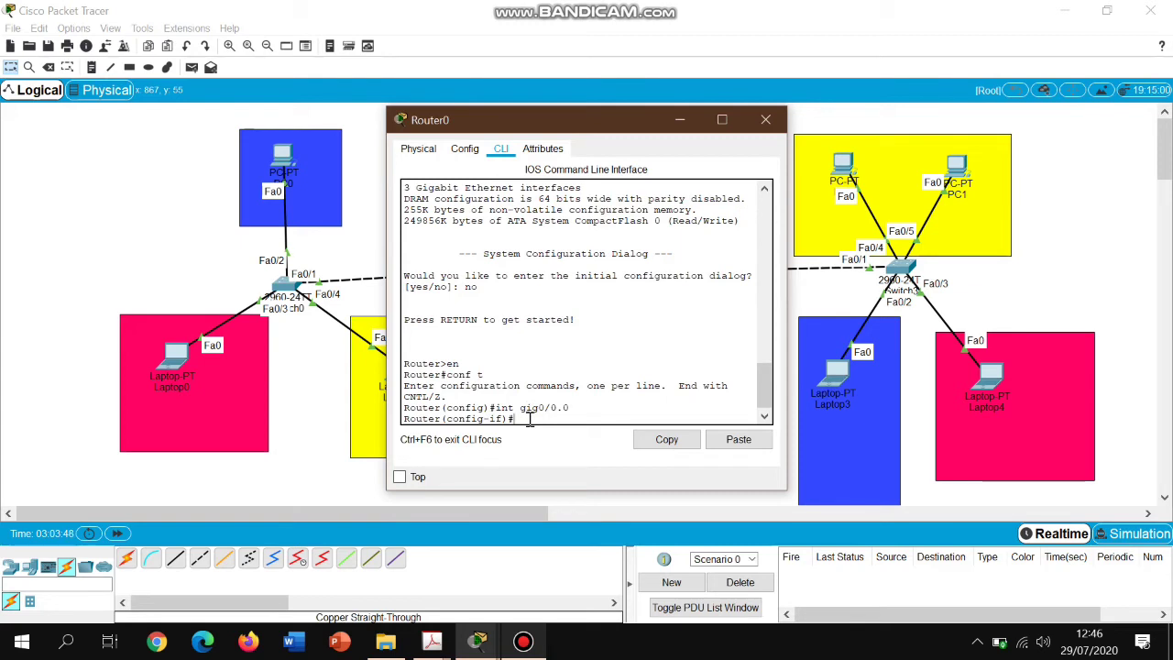
text(ip address 192)
click(766, 120)
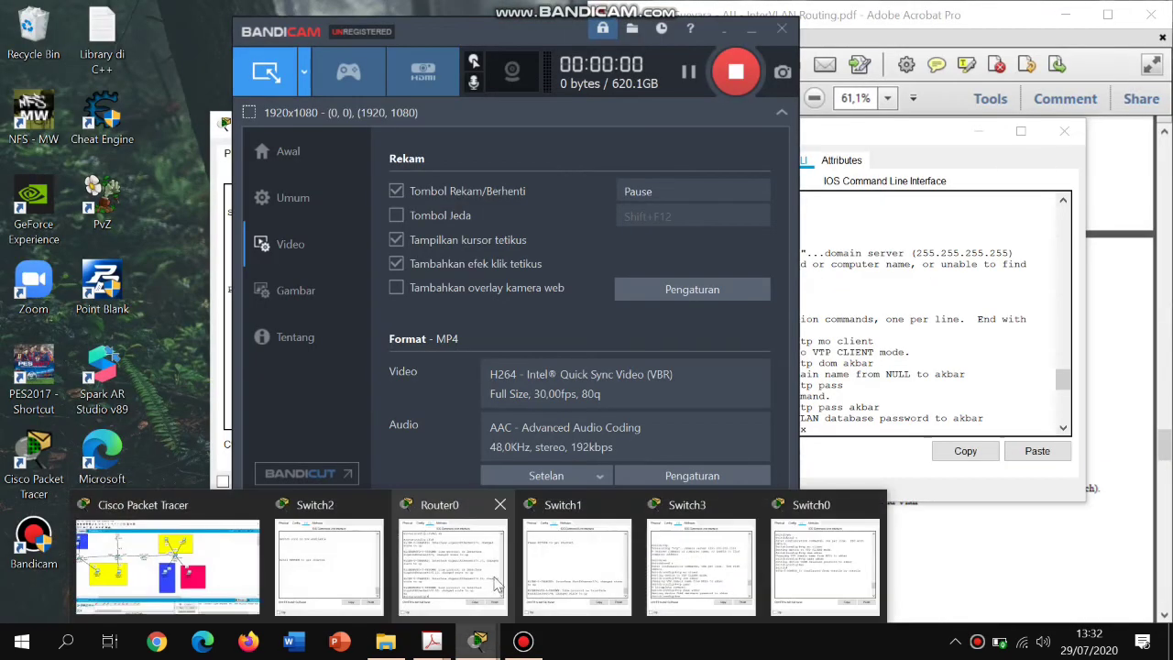
- Review the trunk mode commands for interface f0/4 in Switch1's command-line history and close its window
click(213, 527)
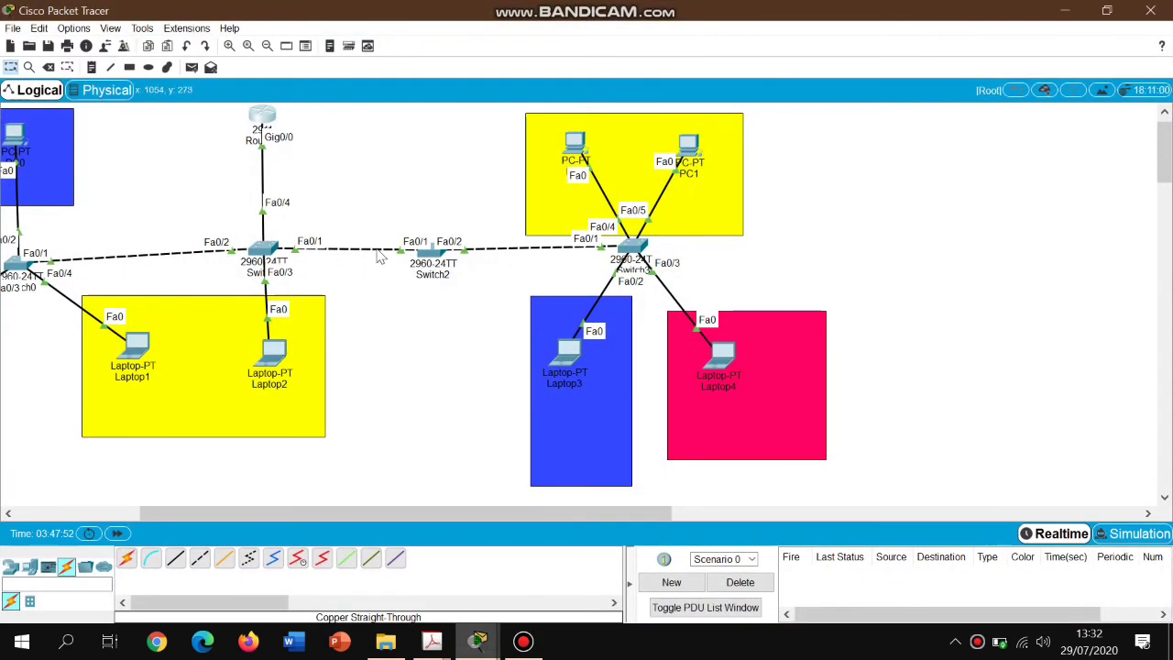
scroll(395, 266, left, 3)
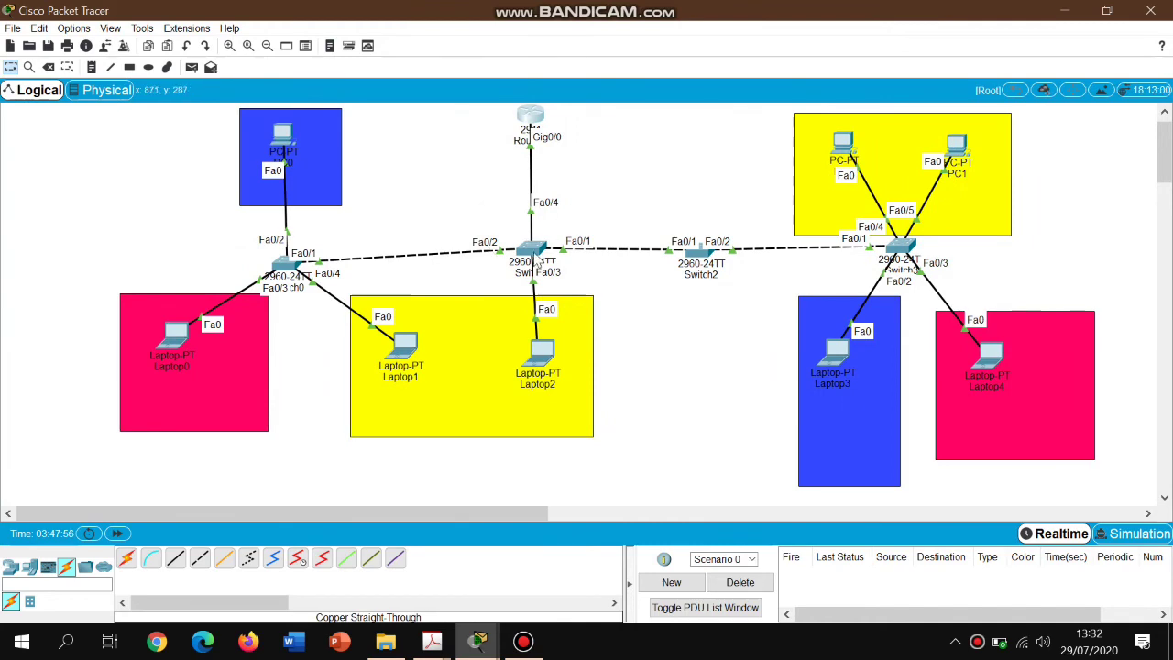
click(528, 250)
scroll(523, 264, up, 3)
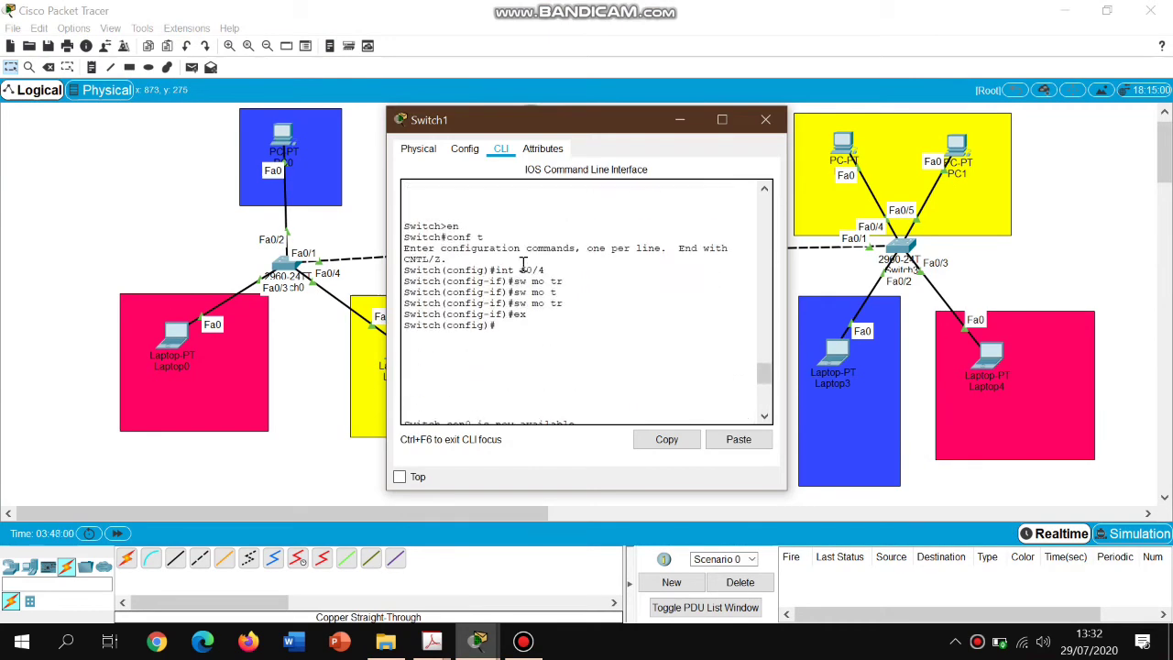
drag(589, 120, 825, 131)
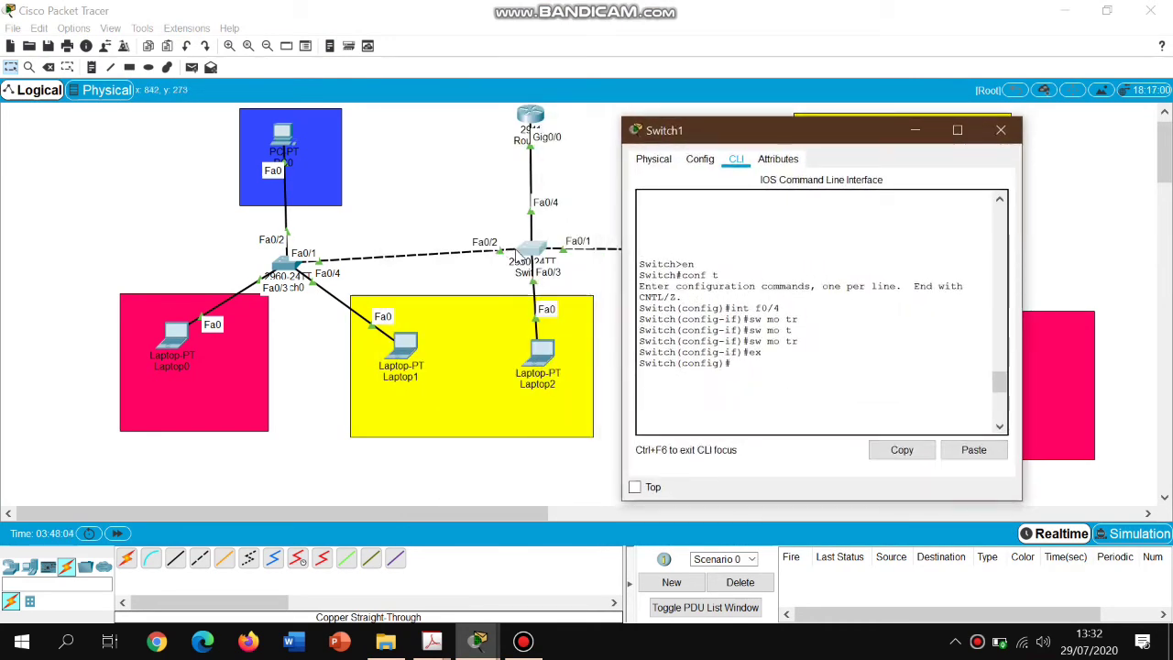
drag(731, 309, 779, 308)
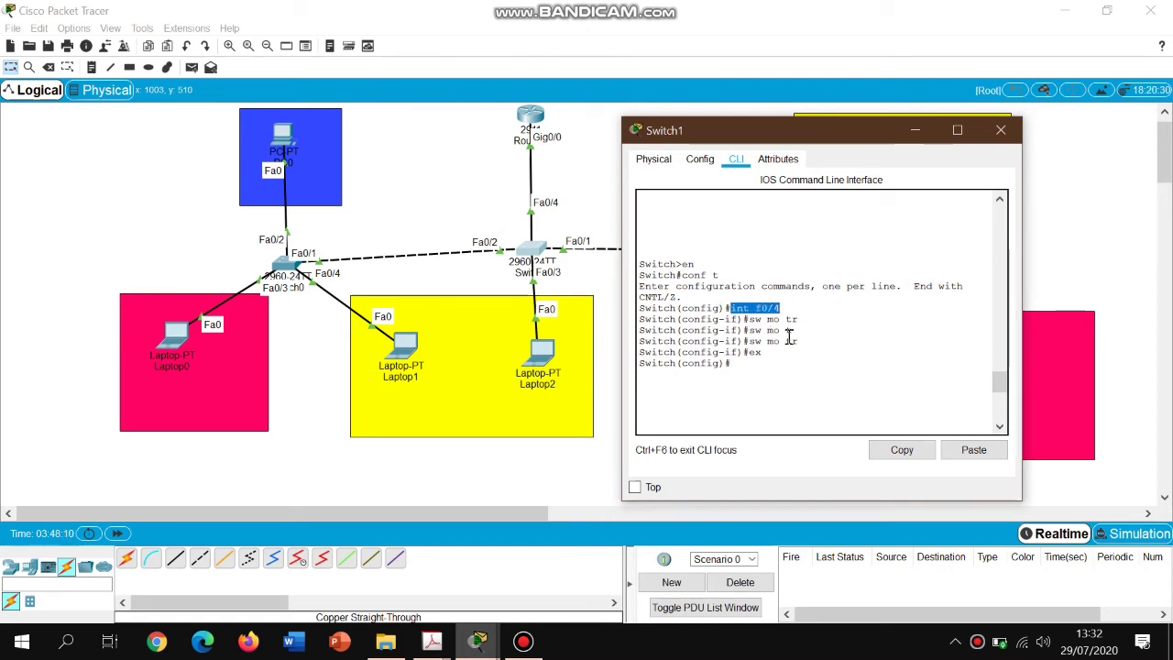
click(898, 449)
drag(785, 362, 752, 354)
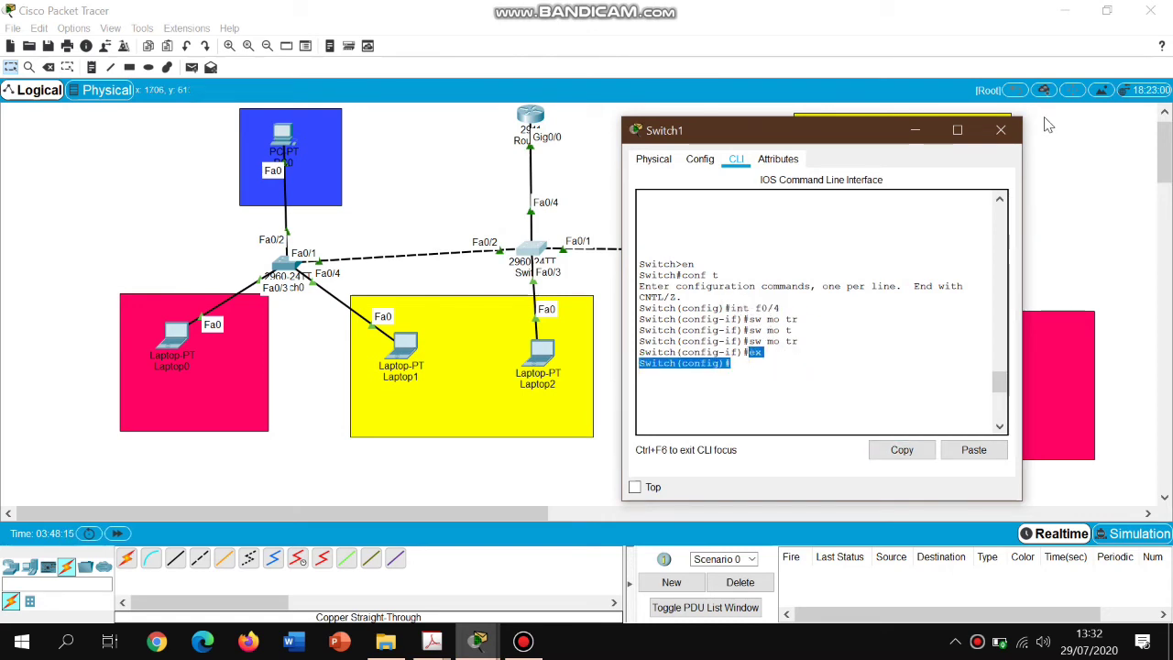
click(1001, 130)
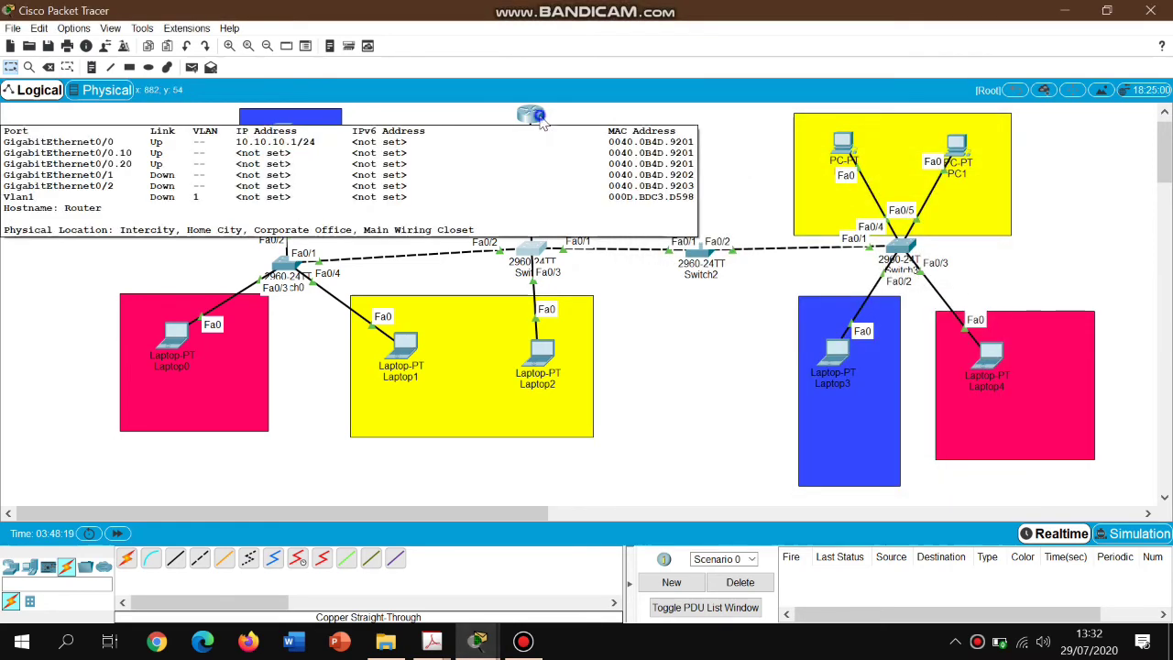
- Review the g0/0 interface, IP address and no shutdown commands in Router0's command-line history and close its window
click(536, 118)
scroll(463, 264, up, 10)
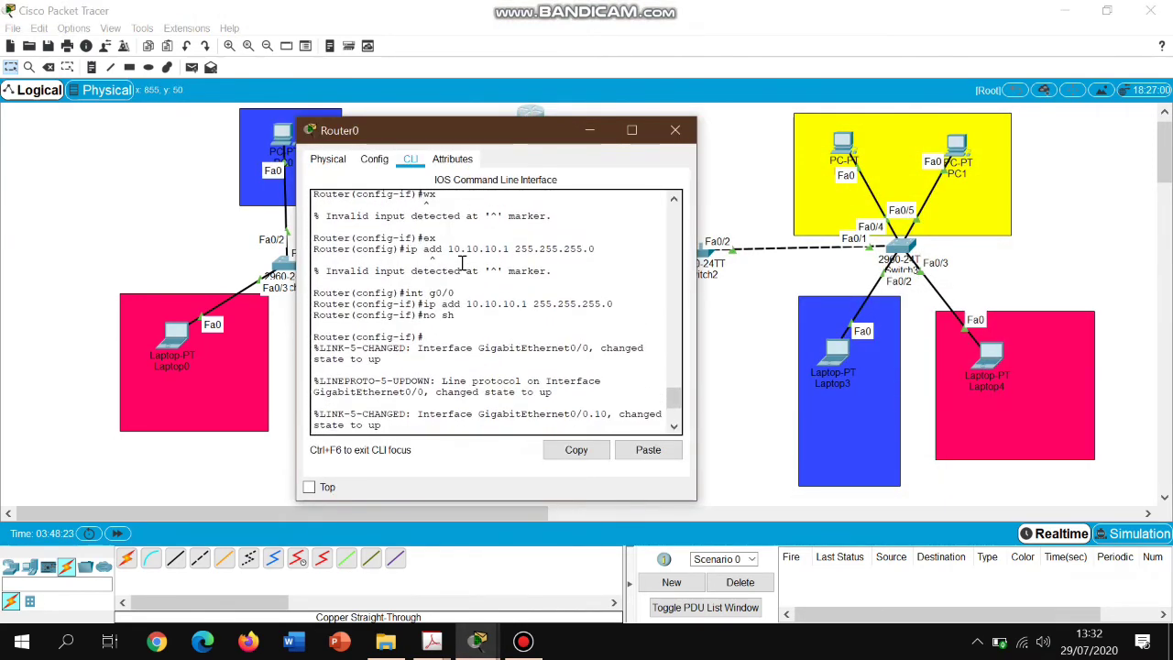
scroll(463, 264, down, 1)
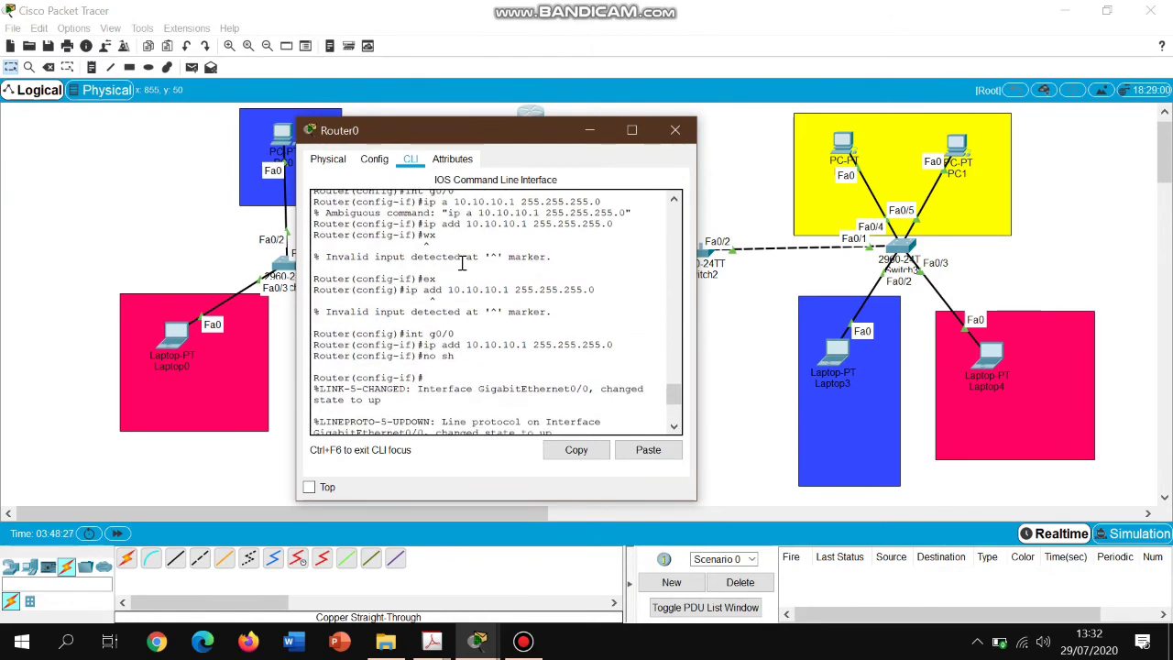
drag(404, 336, 469, 356)
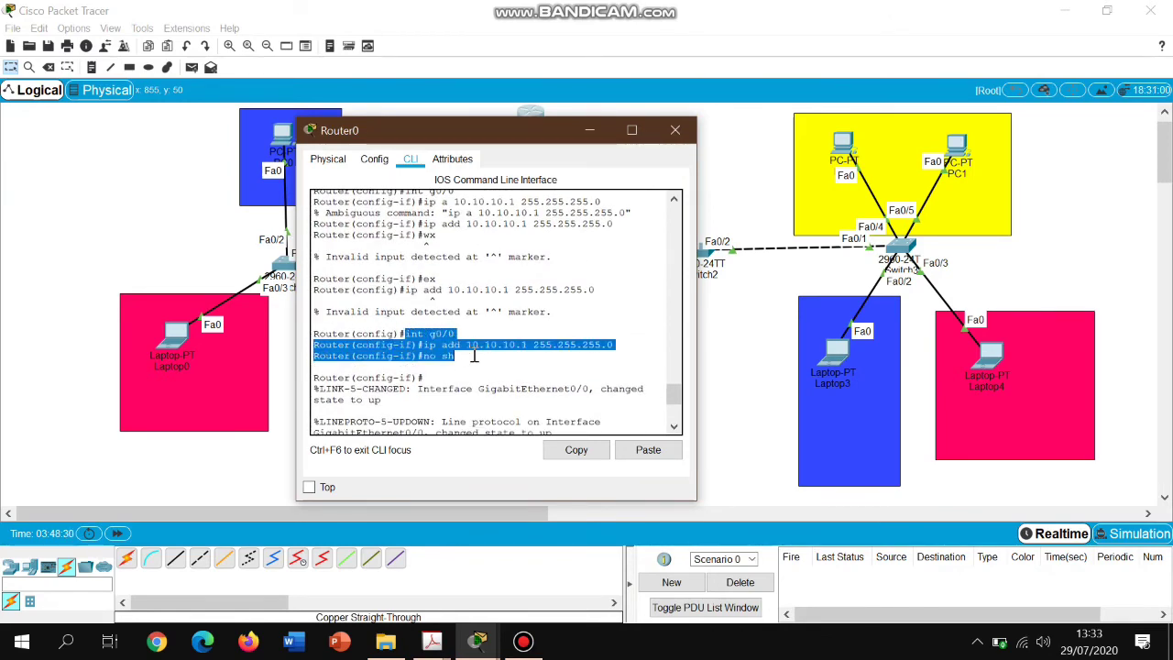
drag(590, 136, 930, 113)
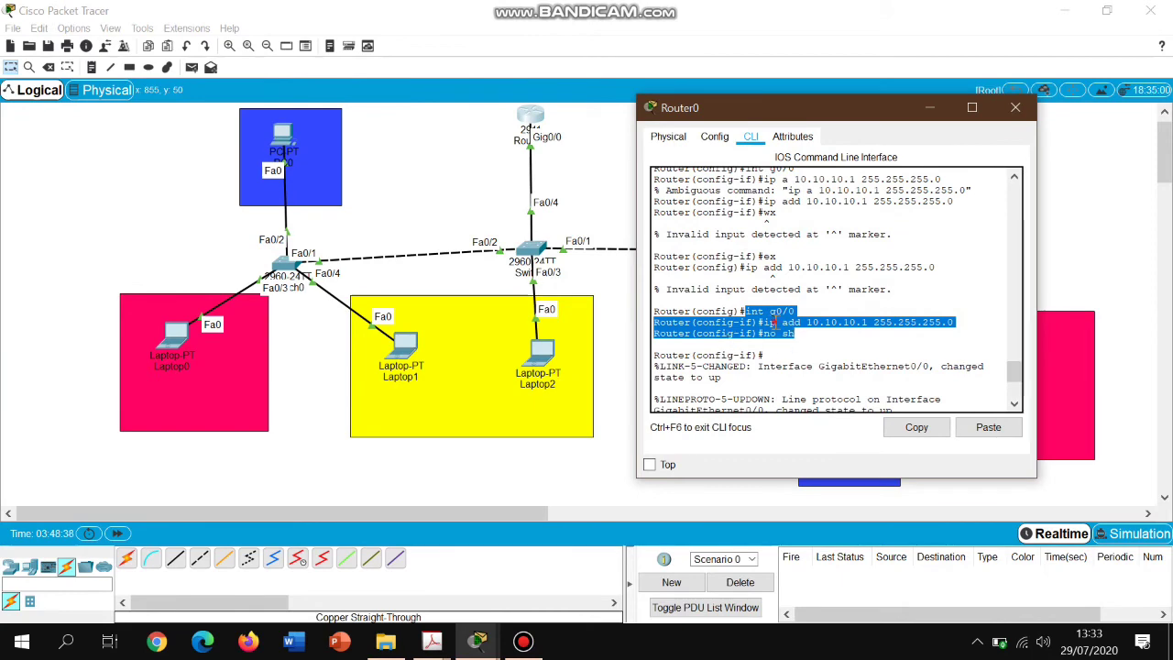
mouse_move(792, 334)
mouse_down()
mouse_move(779, 328)
mouse_move(898, 322)
mouse_move(801, 345)
mouse_up()
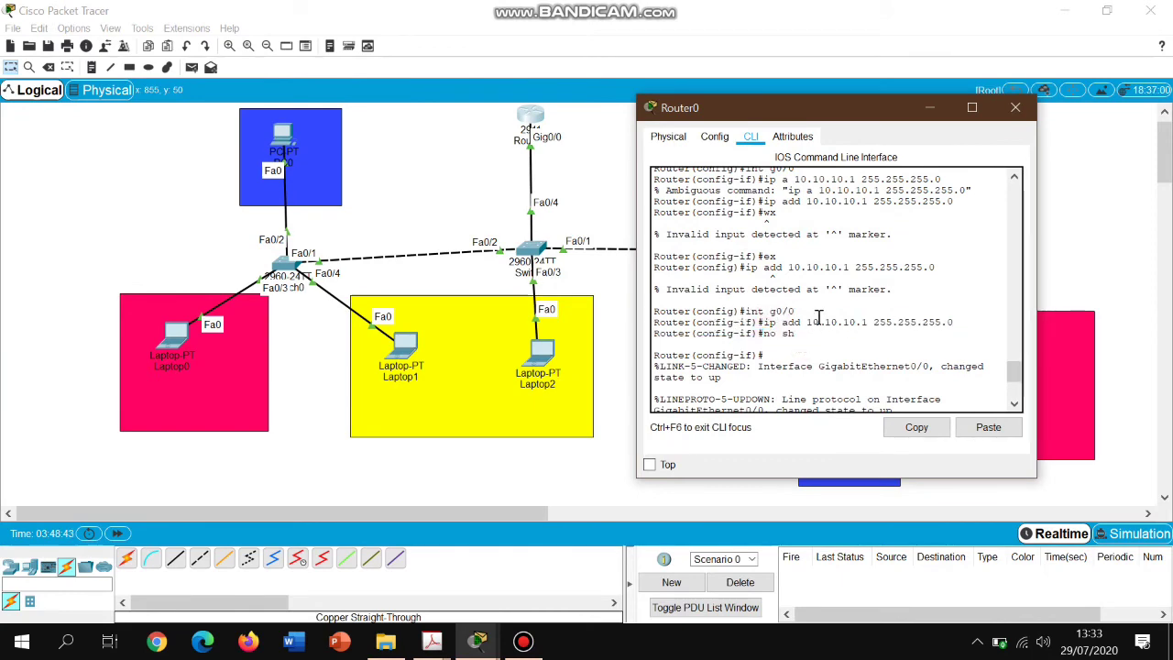
click(793, 335)
click(1029, 114)
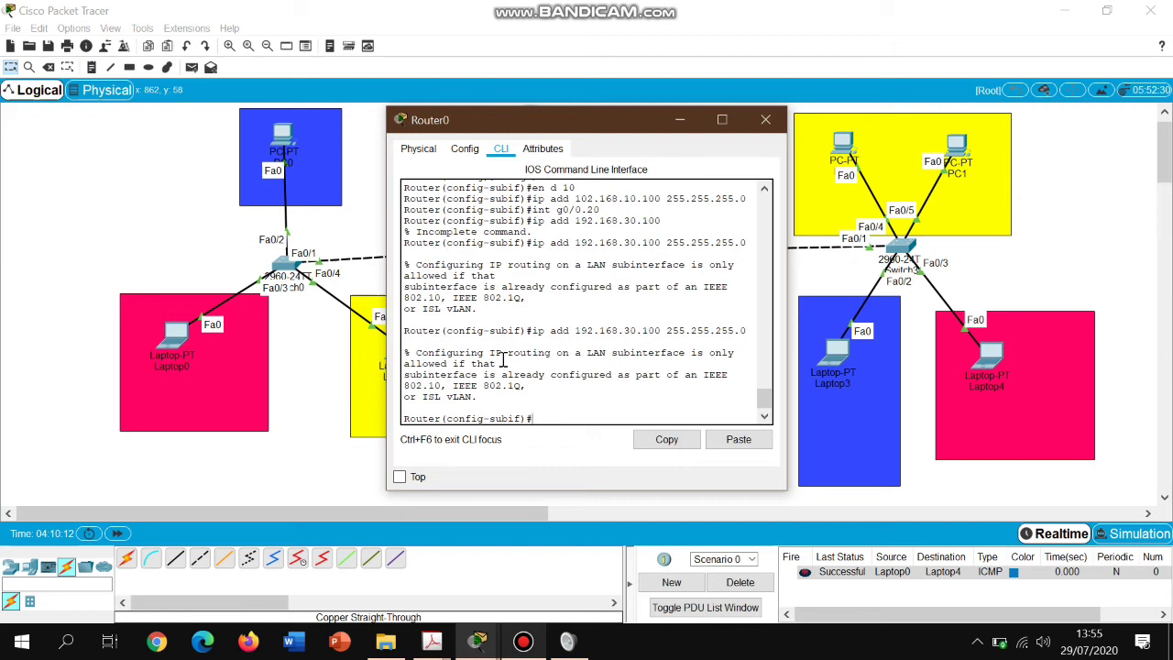
- On Router0, exit subinterface and configuration modes, and re-enter global configuration mode
text(ex)
key(Return)
text(ex)
key(Return)
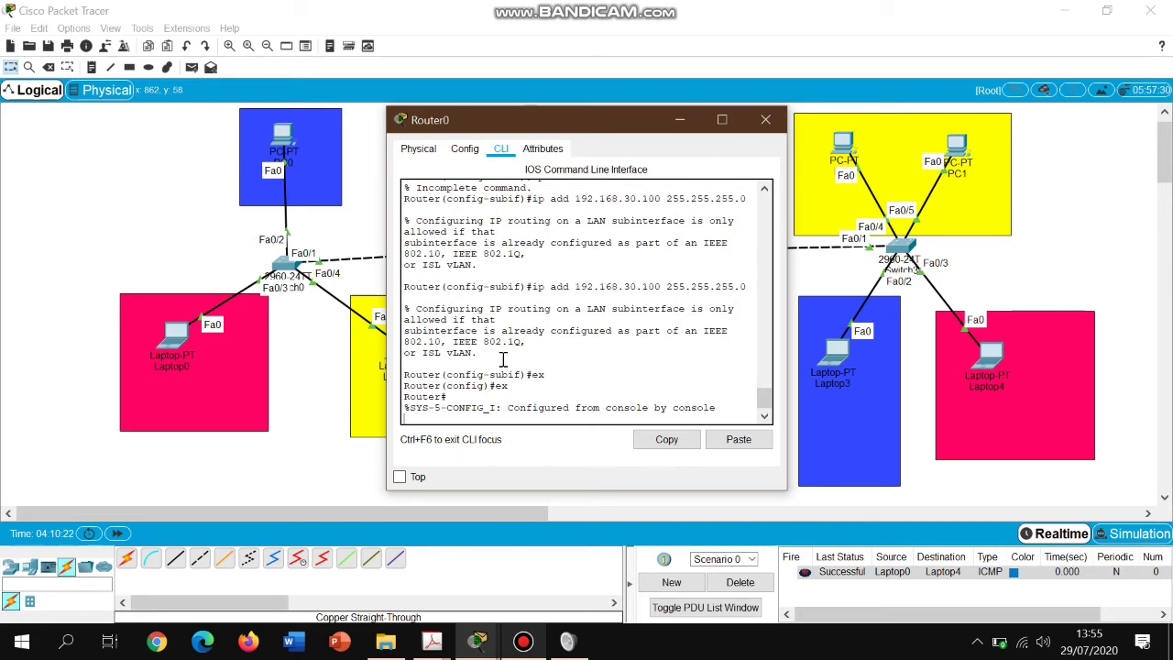
key(Return)
text(er#e)
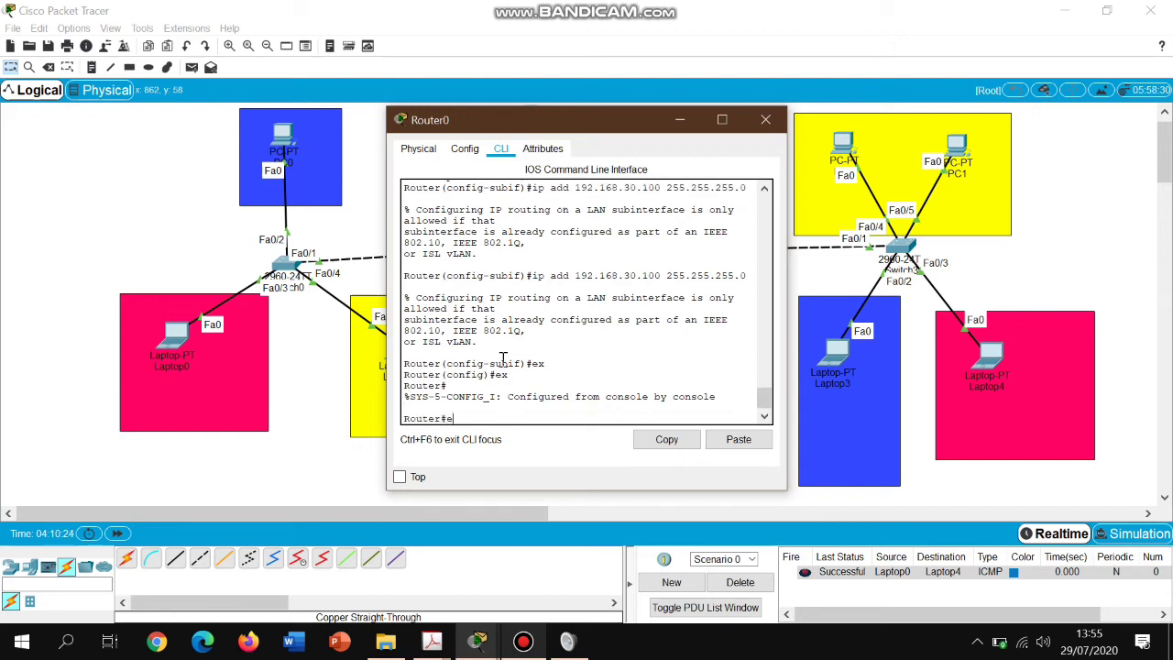
text(n)
key(Return)
text(conf t)
key(Return)
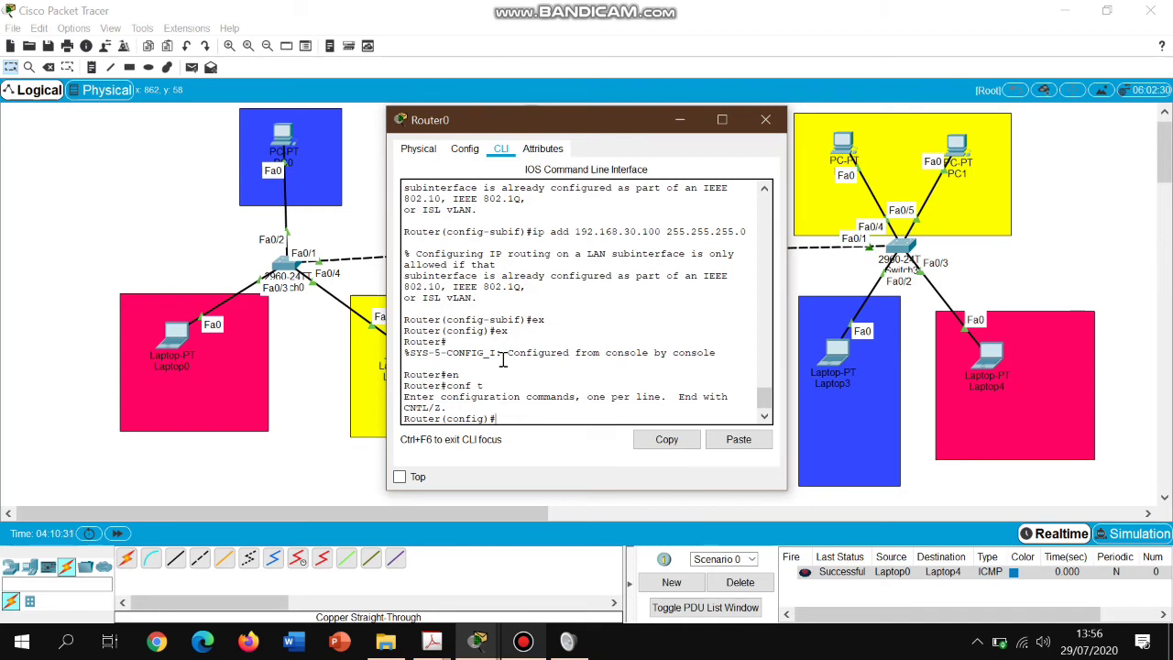
- Enter configuration of Router0's subinterface g0/0.10 and set its dot1Q encapsulation to VLAN 10
text(int g0/0.10)
key(Return)
text(en d)
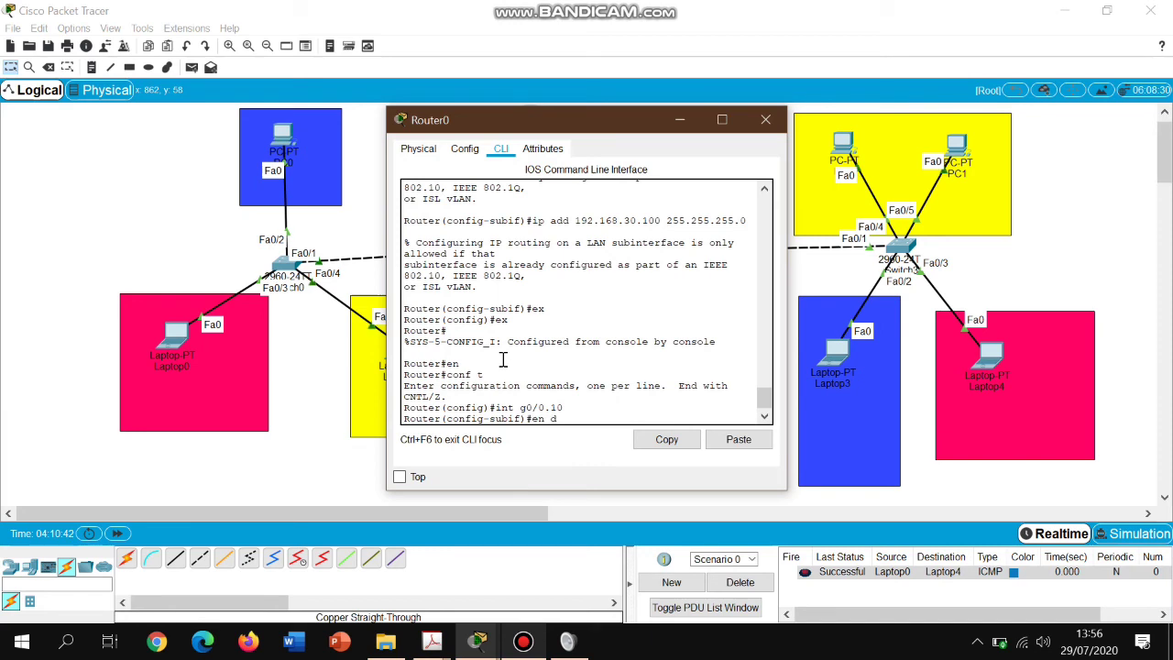
text( 10)
key(Return)
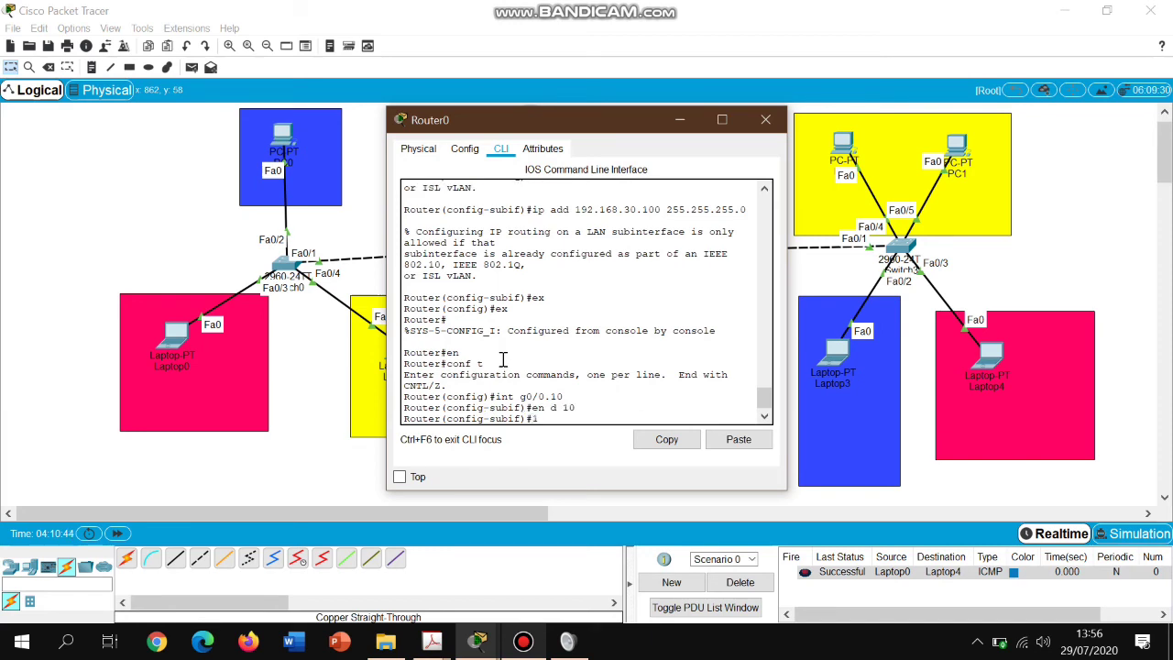
- Assign IP address 192.168.10.100 with mask 255.255.255.0 to subinterface g0/0.10, correcting the mistyped command and mask
text(ip add 192.168.10.100)
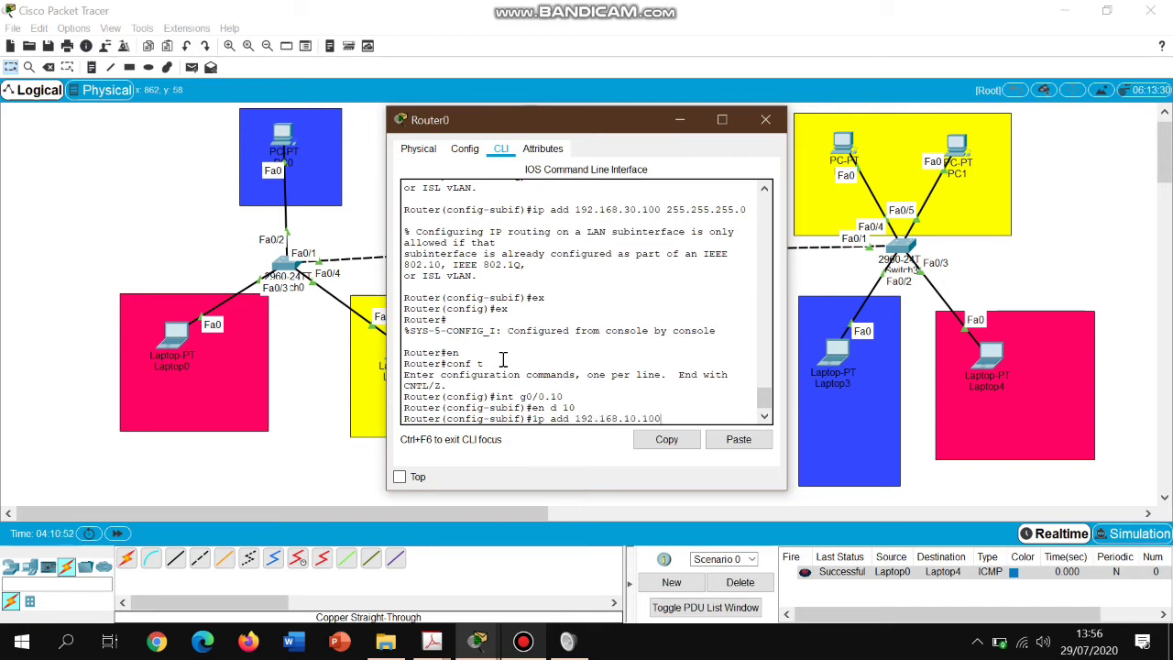
text( 255.2555.255.0)
key(Return)
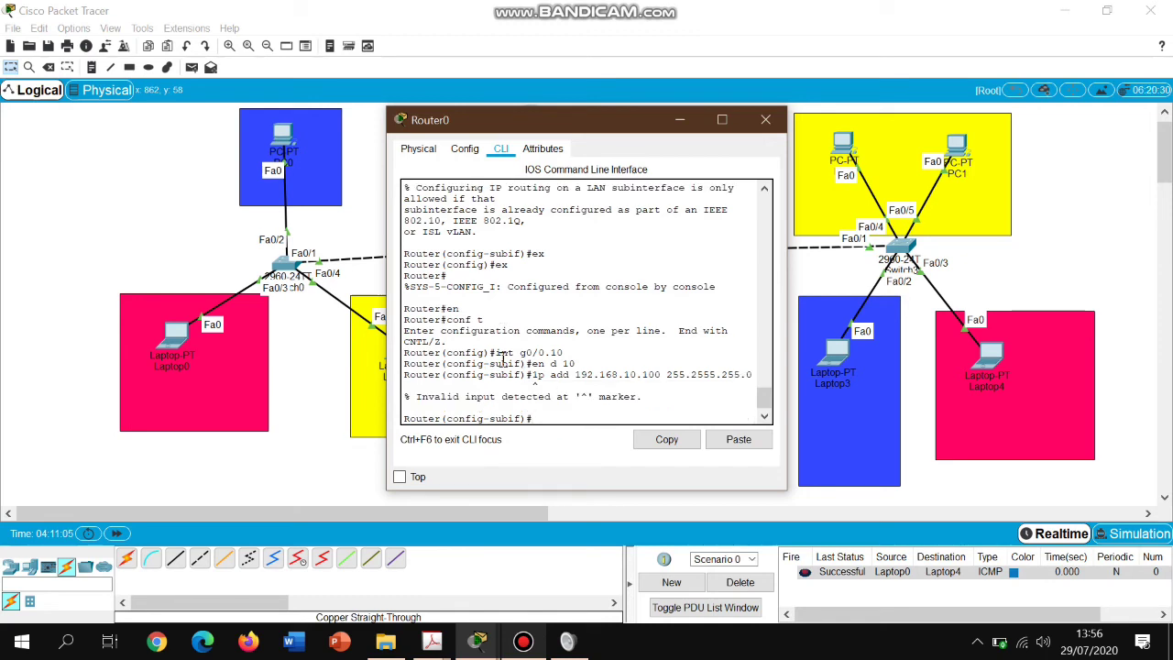
key(Up)
key(Left)
key(Left)
key(Left)
key(Left)
key(Left)
key(Left)
key(Left)
key(Left)
key(Left)
key(Left)
key(Left)
key(Left)
key(Left)
key(Left)
key(Left)
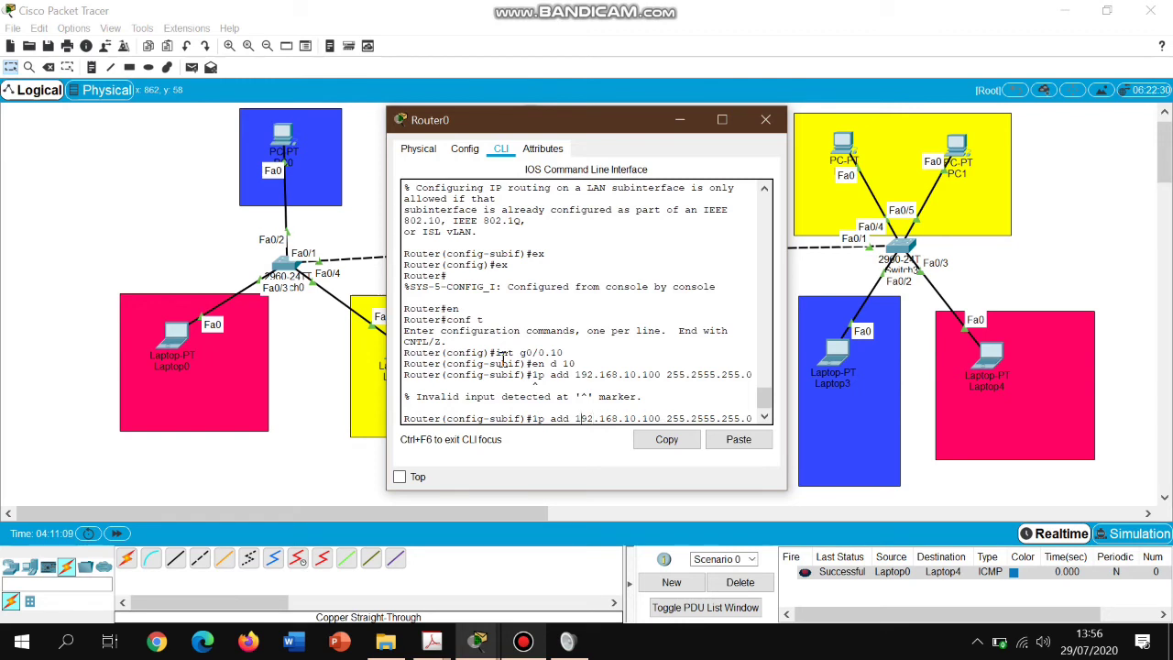
key(BackSpace)
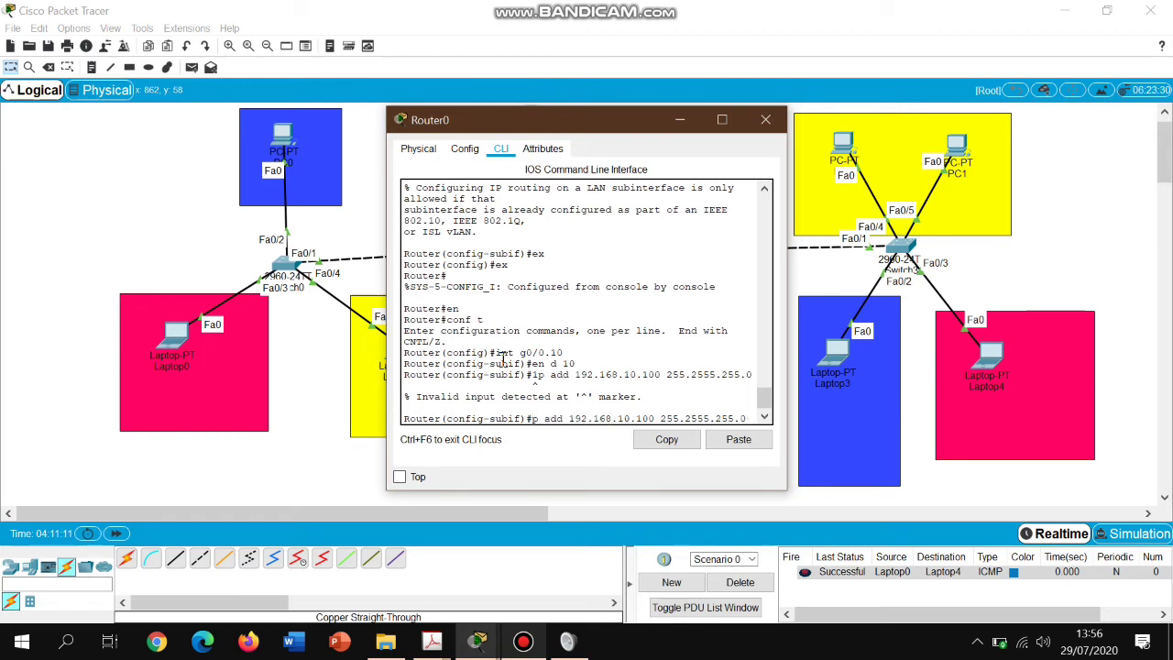
text(i)
key(Return)
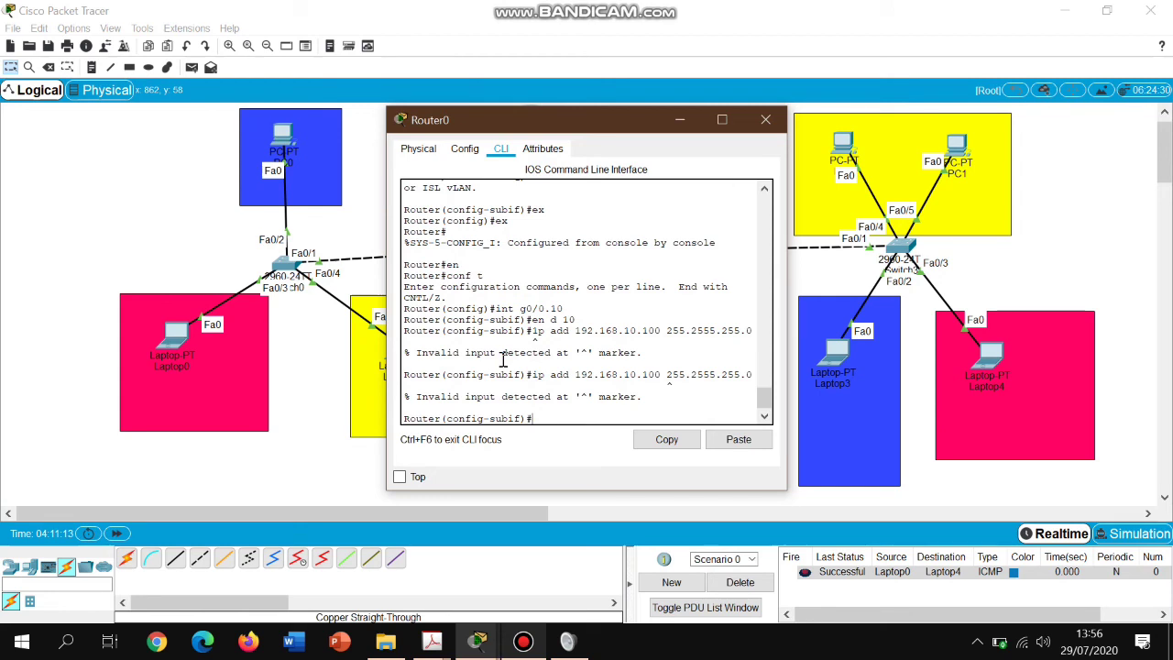
key(Up)
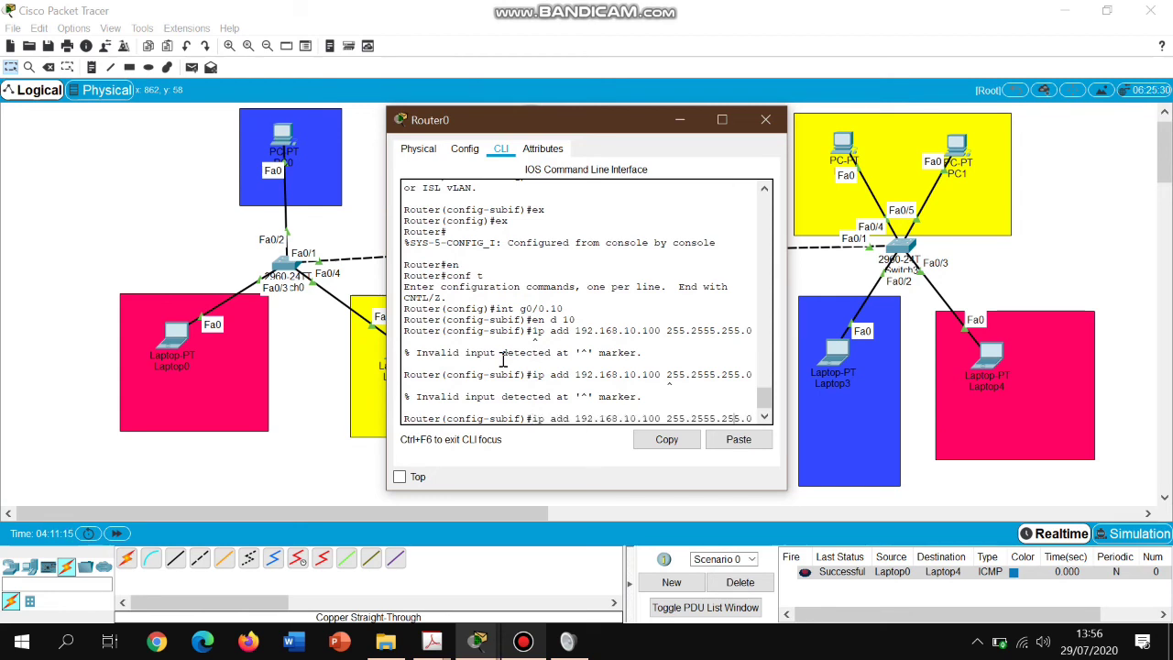
key(Left)
key(Left)
key(Left)
key(BackSpace)
key(Return)
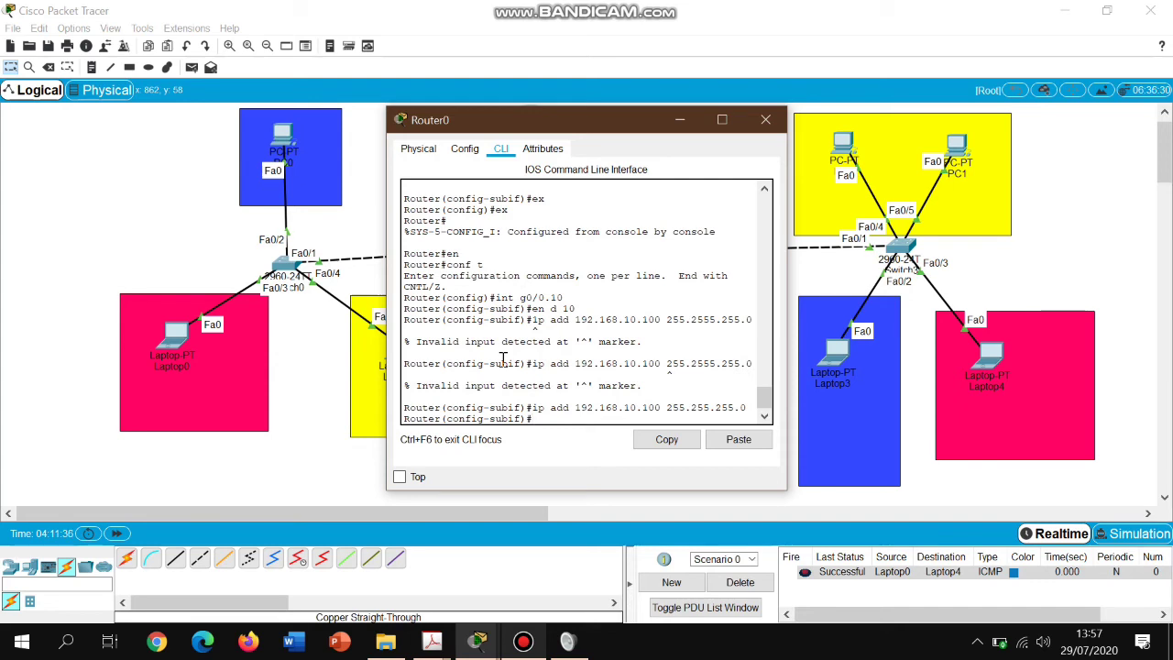
- On subinterface g0/0.20, set dot1Q encapsulation to VLAN 20 and assign IP address 192.168.30.100 with mask 255.255.255.0
text(int g0/0.20)
key(Return)
text(en d 10)
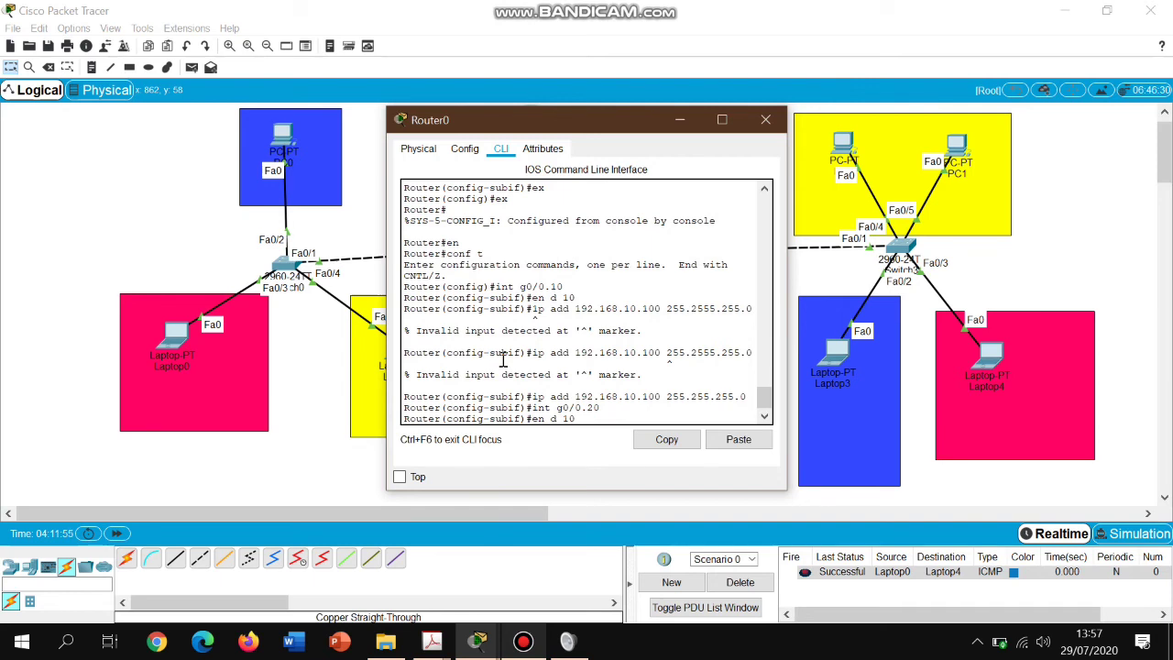
key(BackSpace)
key(BackSpace)
text(20)
key(Return)
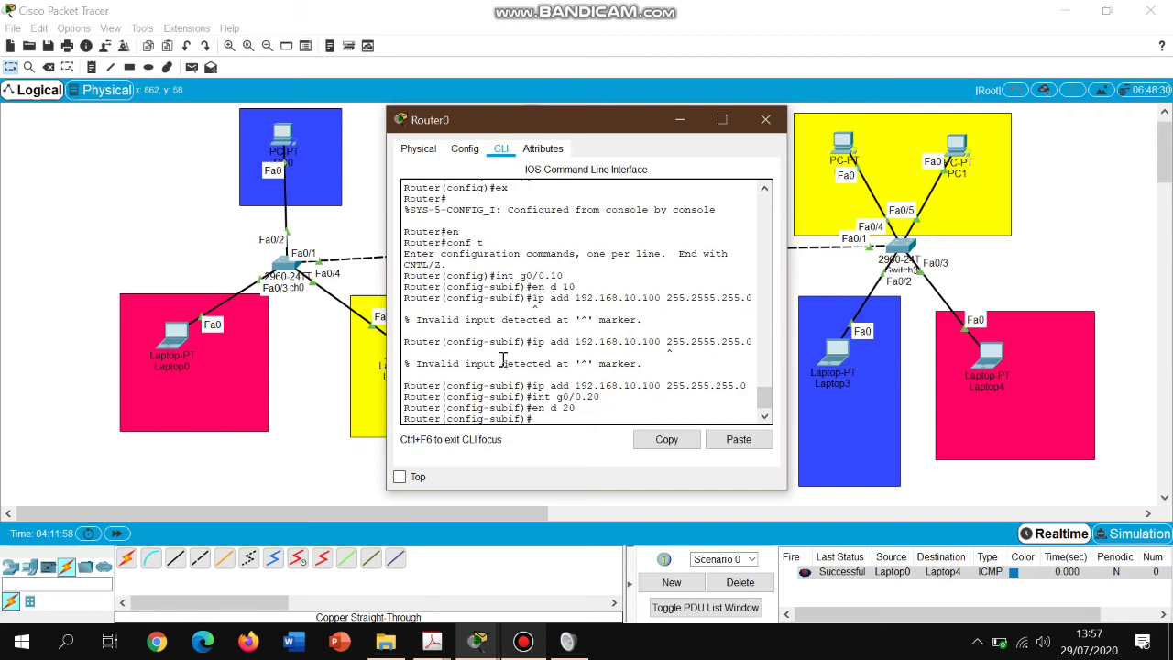
text(ip add 192.168.30.100 255.255)
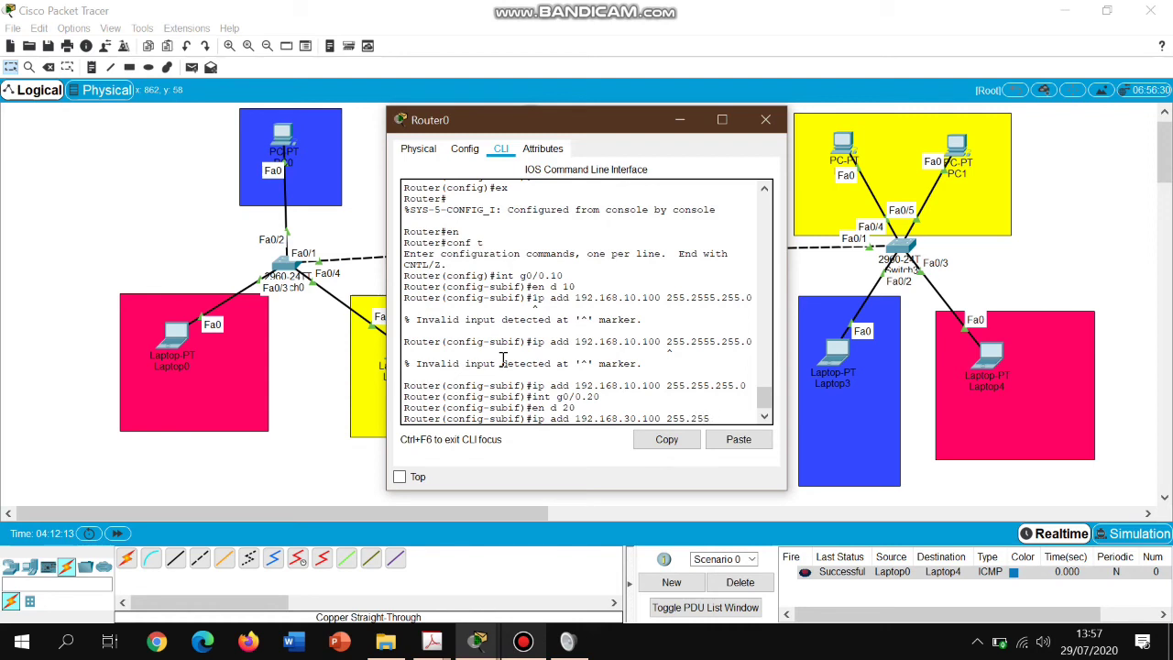
text(.255.0)
key(Return)
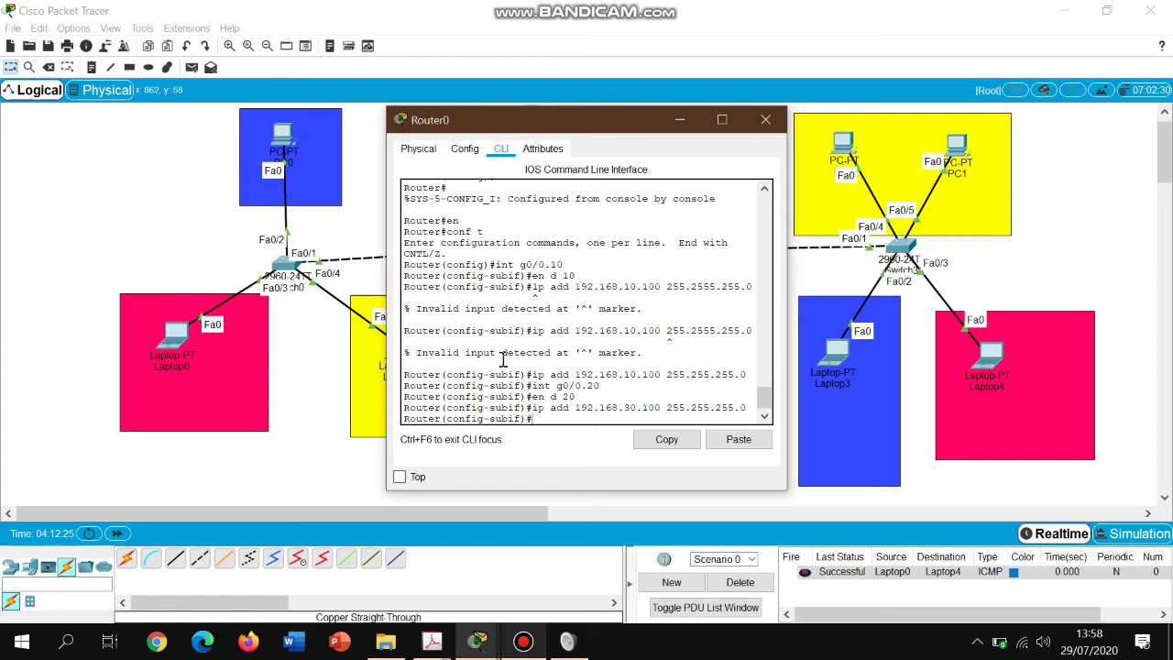
- Create subinterface g0/0.30 on Router0 and enter its configuration mode
text(nt g0/0.30)
key(Return)
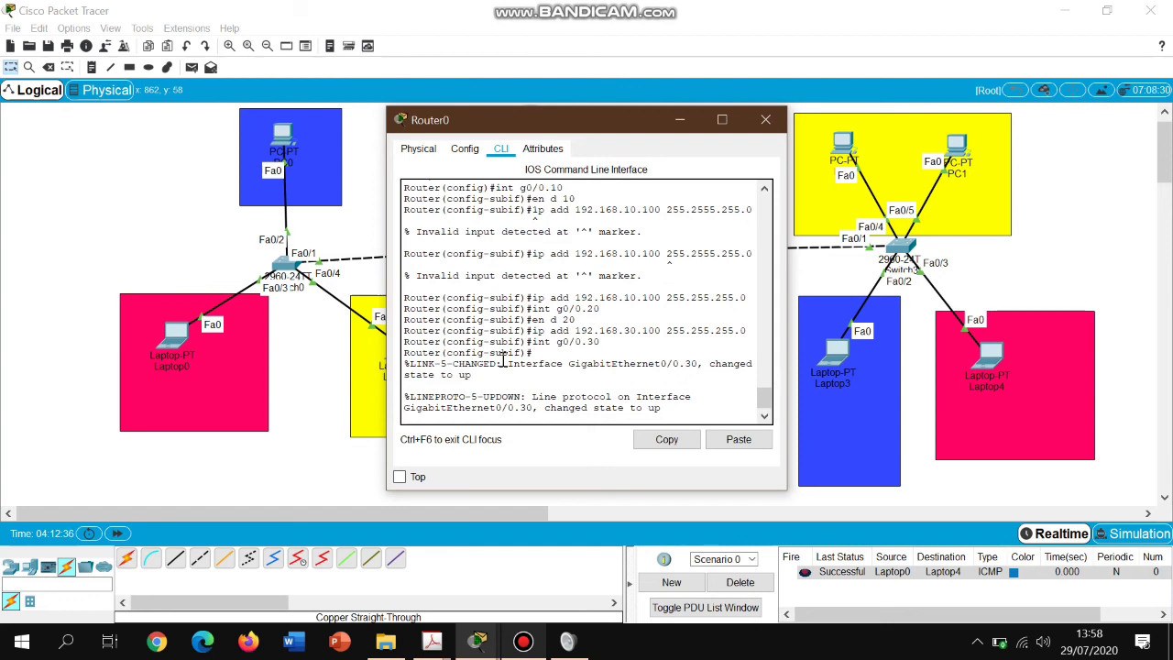
key(Return)
key(Up)
key(Return)
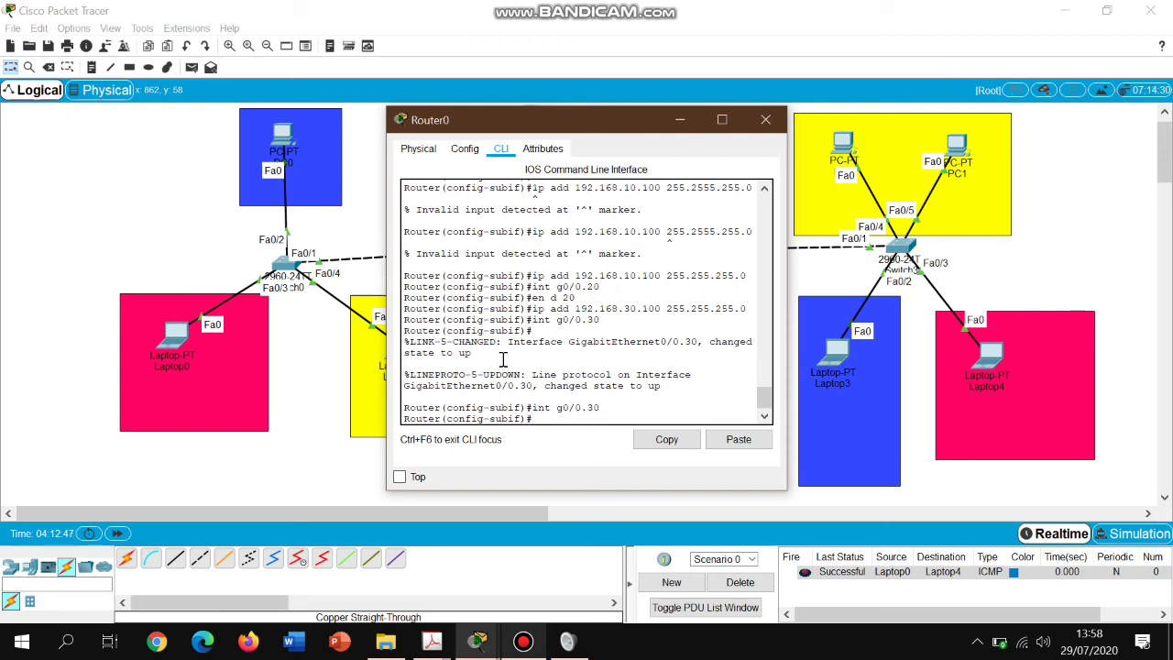
- Try to assign IP address 192.168.20.100 with mask 255.255.255.0 to subinterface g0/0.30 before setting its encapsulation
text(ip add)
text(.168.20.100)
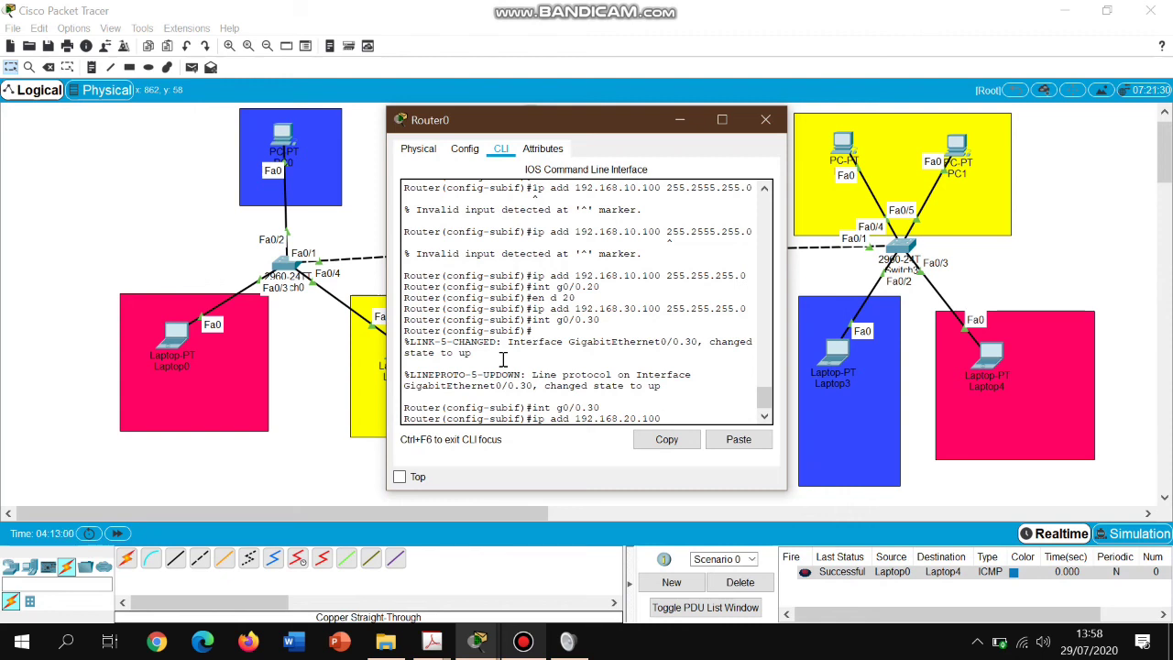
key(Return)
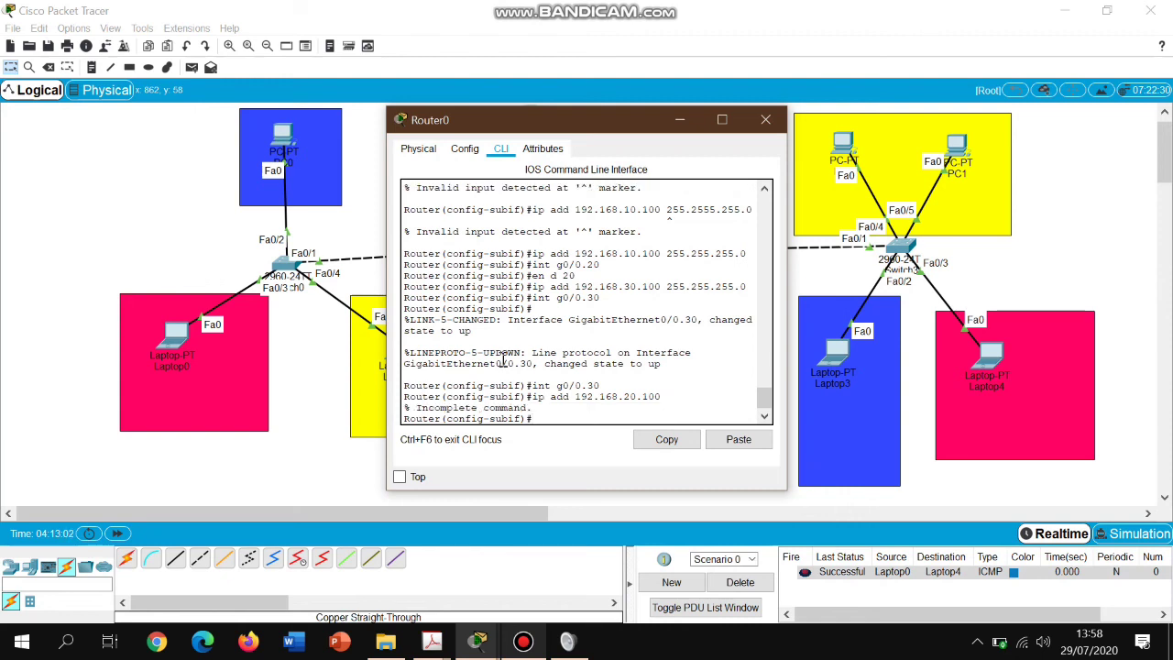
key(Up)
text(255)
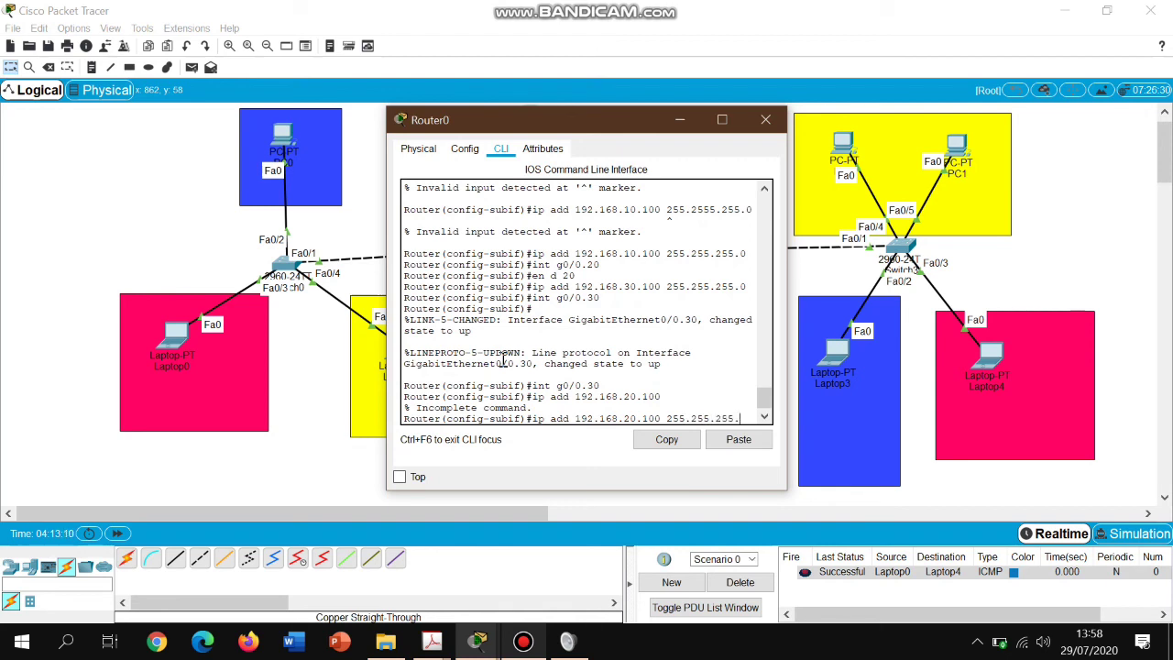
text(.255.255.0)
key(Return)
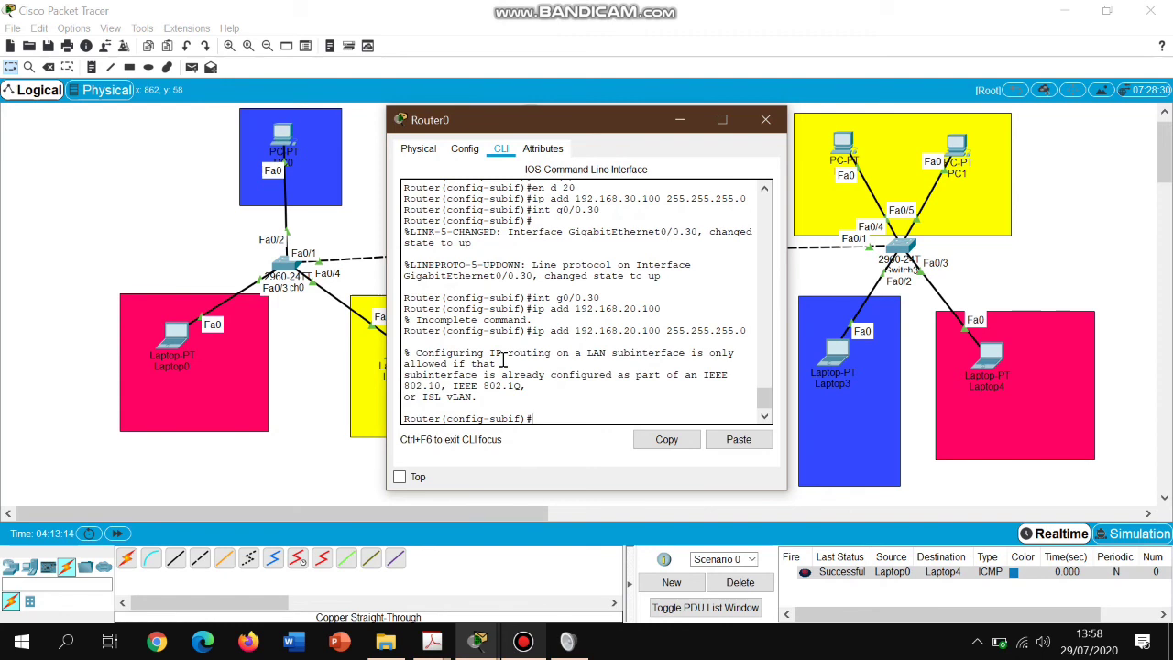
- Set dot1Q encapsulation to VLAN 30 on subinterface g0/0.30 and assign it IP address 192.168.20.100 with mask 255.255.255.0
key(Up)
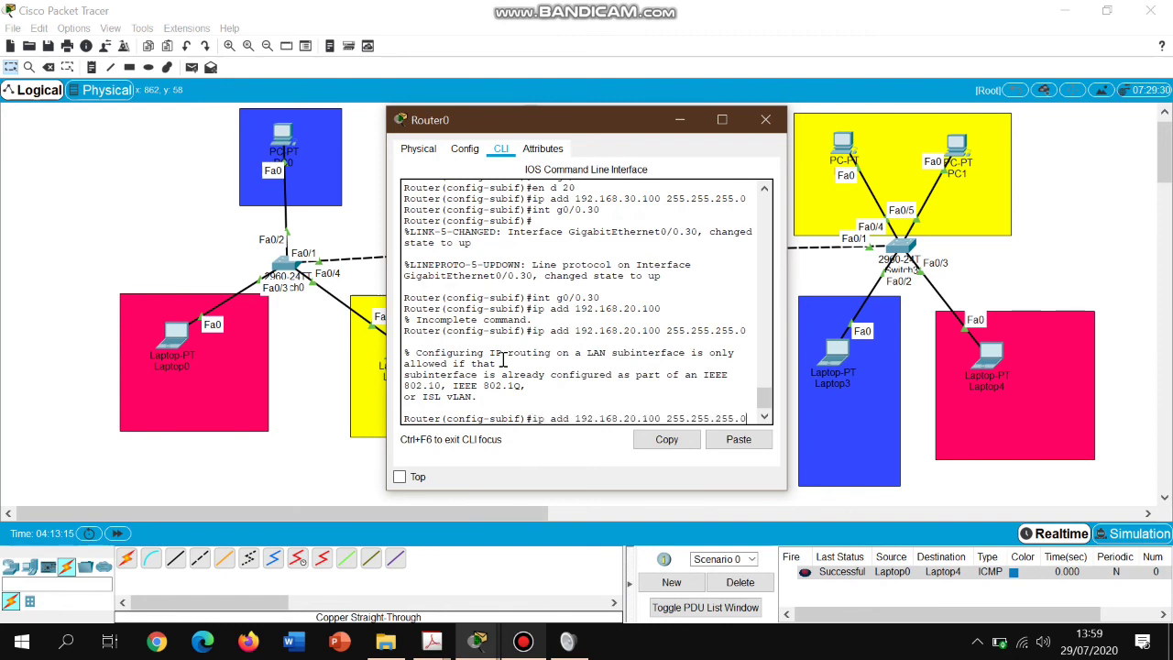
key(Up)
key(Up)
key(Down)
key(BackSpace)
key(BackSpace)
key(BackSpace)
key(BackSpace)
key(BackSpace)
key(BackSpace)
key(BackSpace)
key(BackSpace)
key(BackSpace)
key(BackSpace)
key(BackSpace)
key(BackSpace)
key(BackSpace)
key(BackSpace)
key(BackSpace)
key(BackSpace)
key(BackSpace)
key(BackSpace)
key(BackSpace)
key(BackSpace)
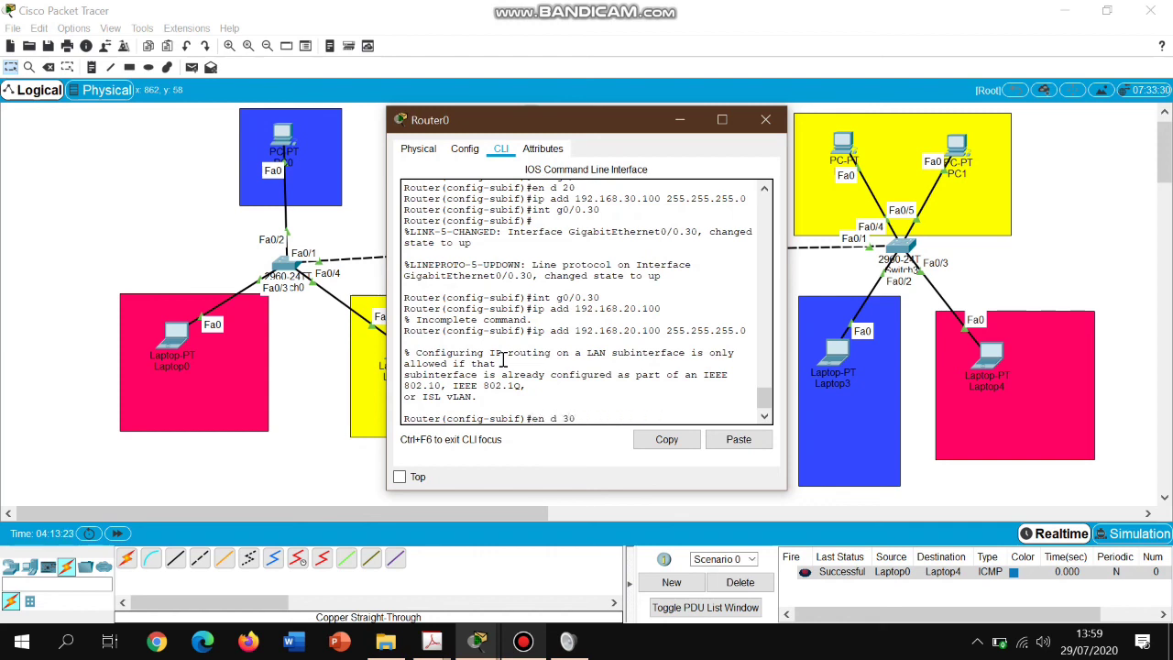
key(Return)
key(Up)
key(Up)
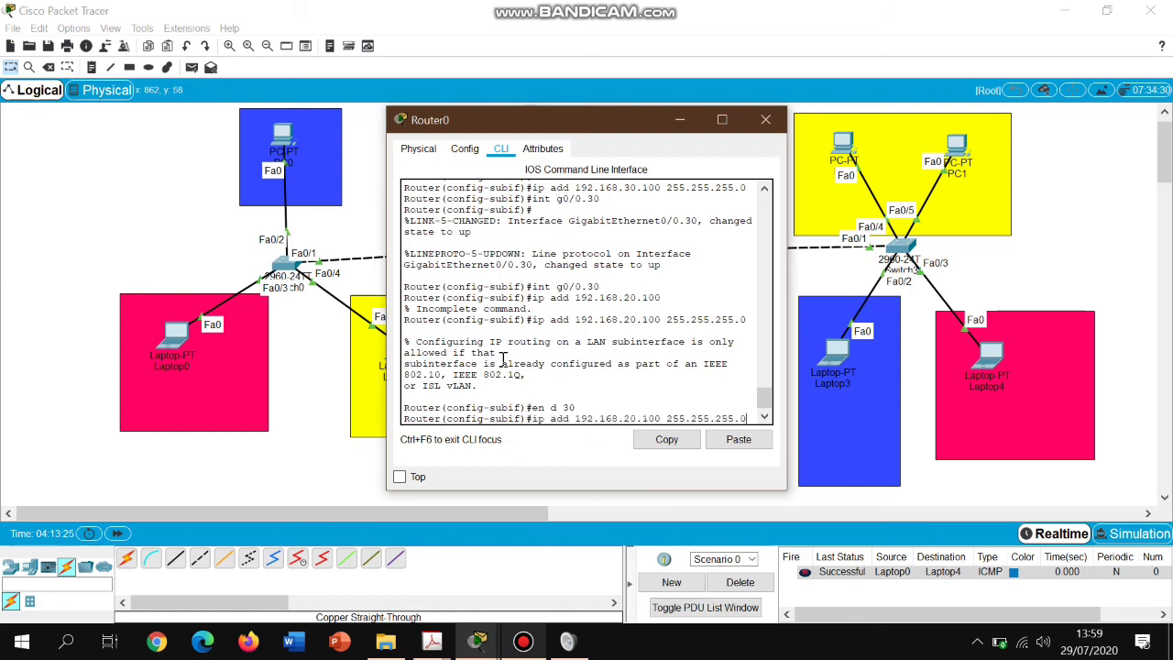
key(Return)
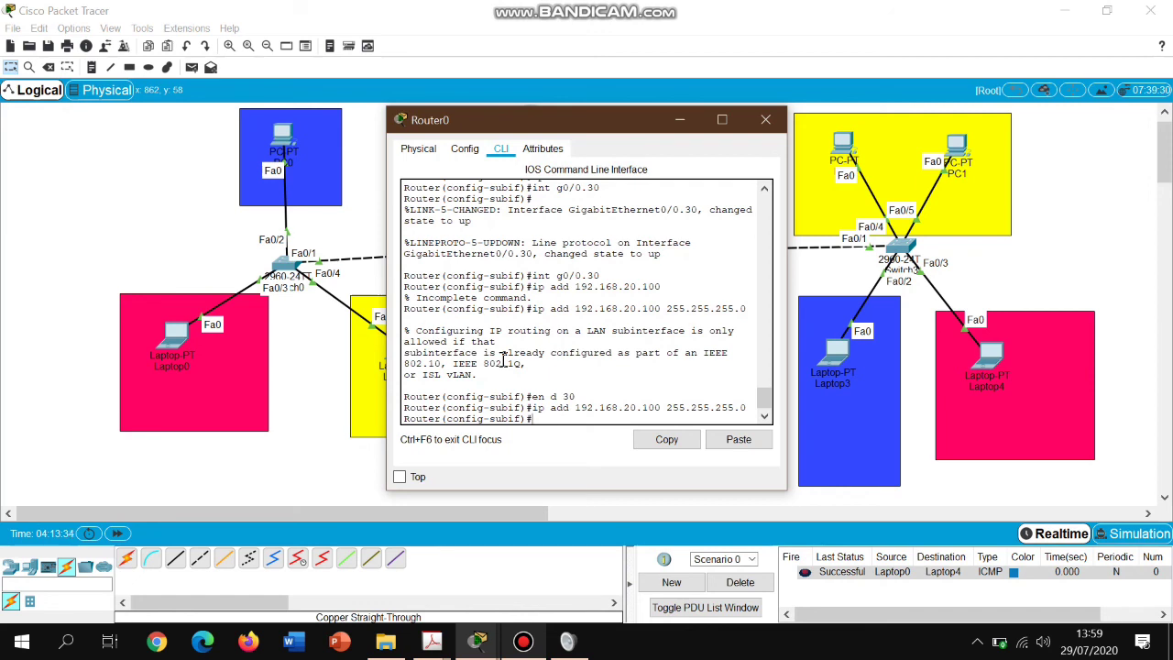
- Exit Router0's configuration modes back to the privileged prompt and close the router's window
text(ex)
key(Return)
text(ex)
key(Return)
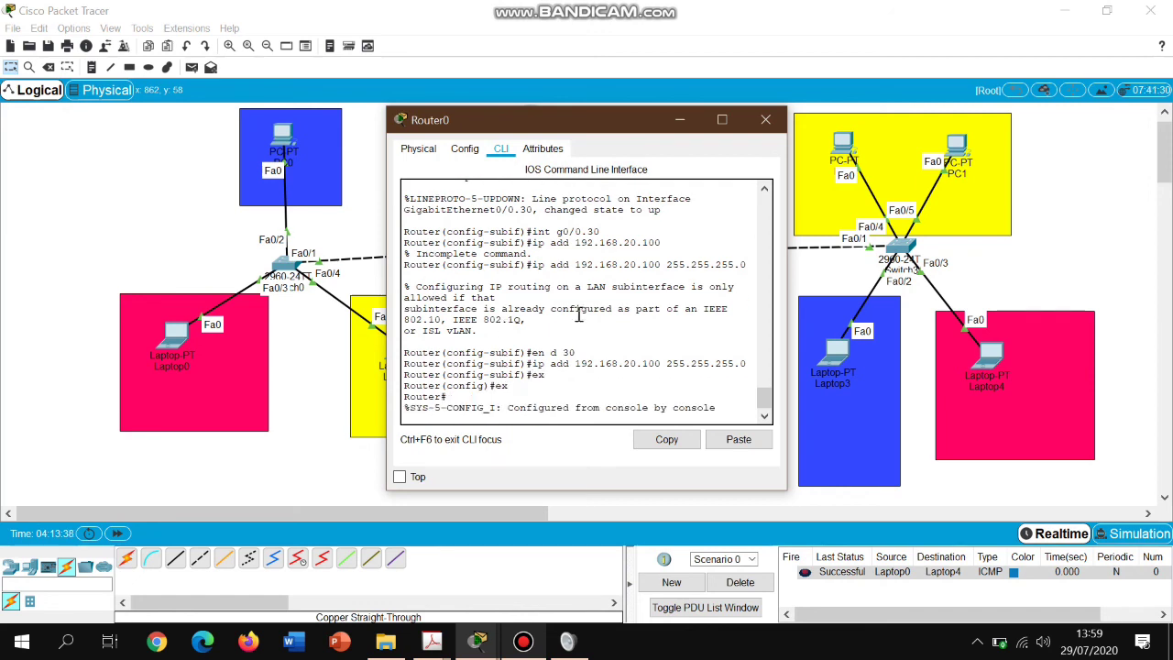
click(766, 120)
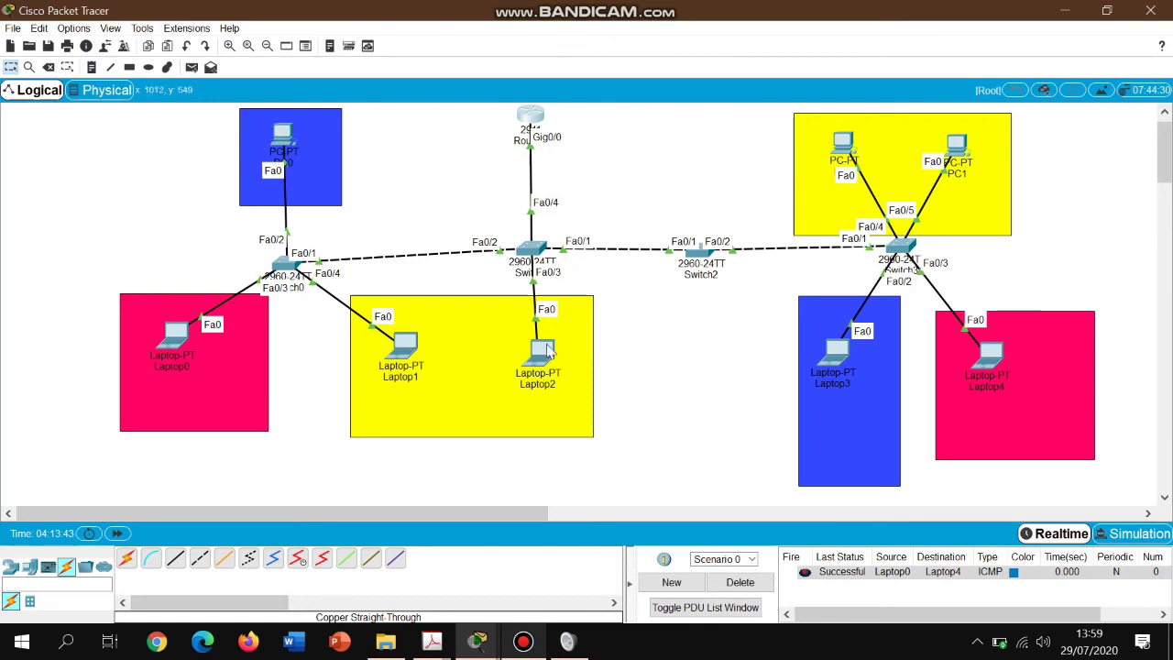
- Fast-forward the simulation time and test same-VLAN connectivity by sending a simple PDU from PC2 to PC1
key(p)
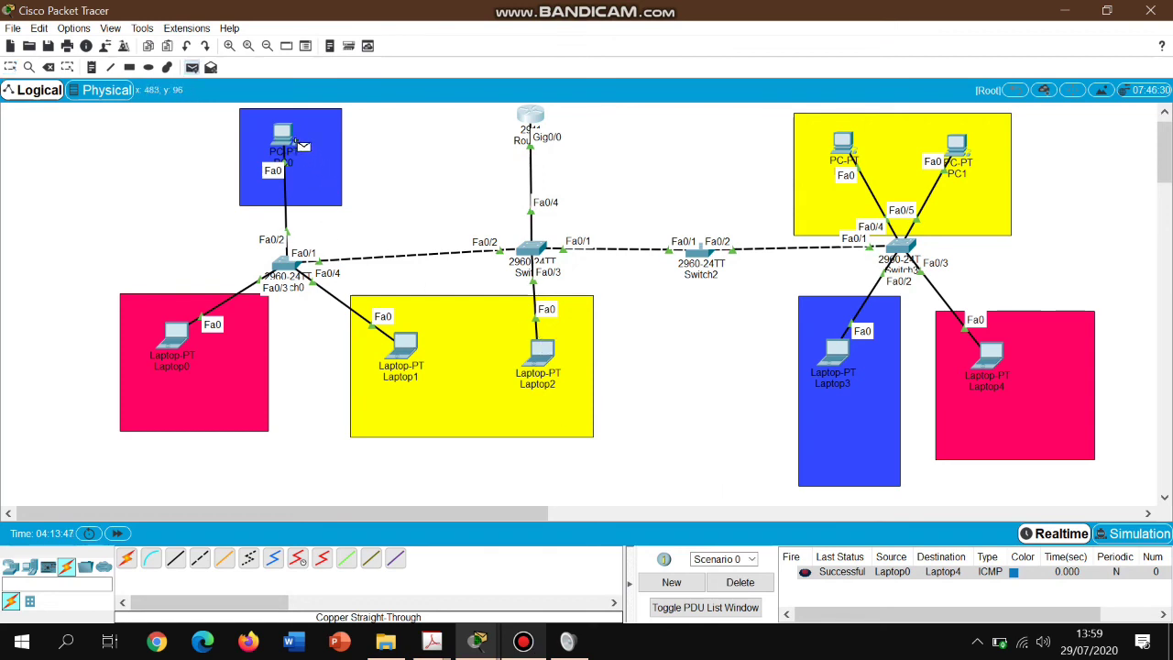
click(123, 534)
mouse_move(287, 136)
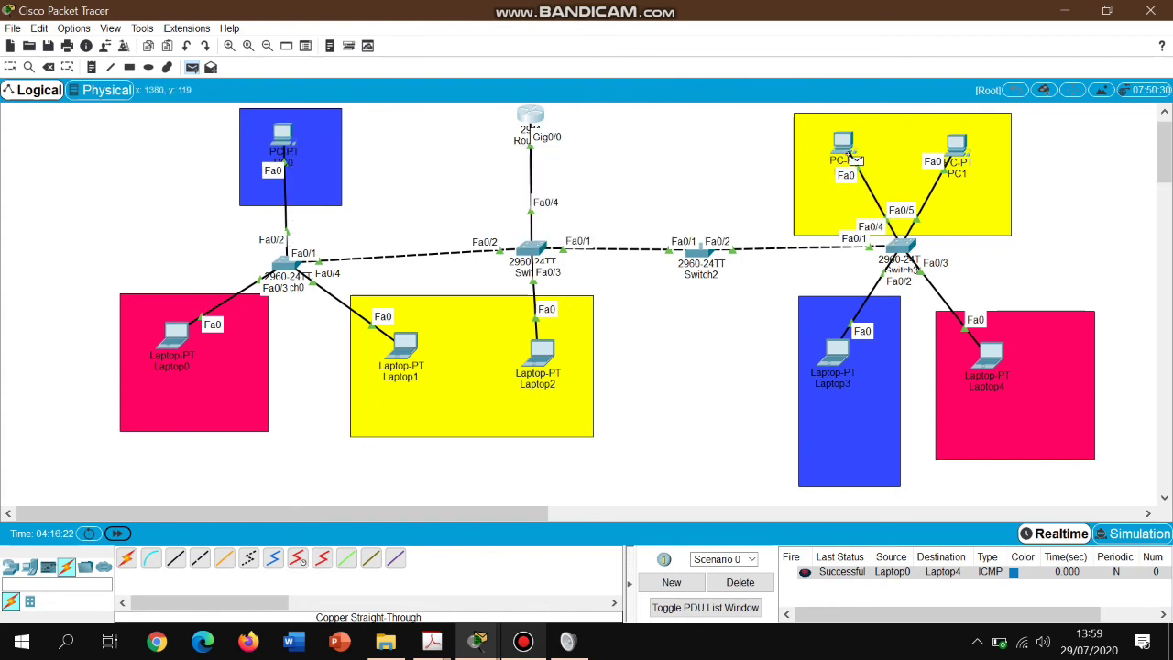
click(847, 150)
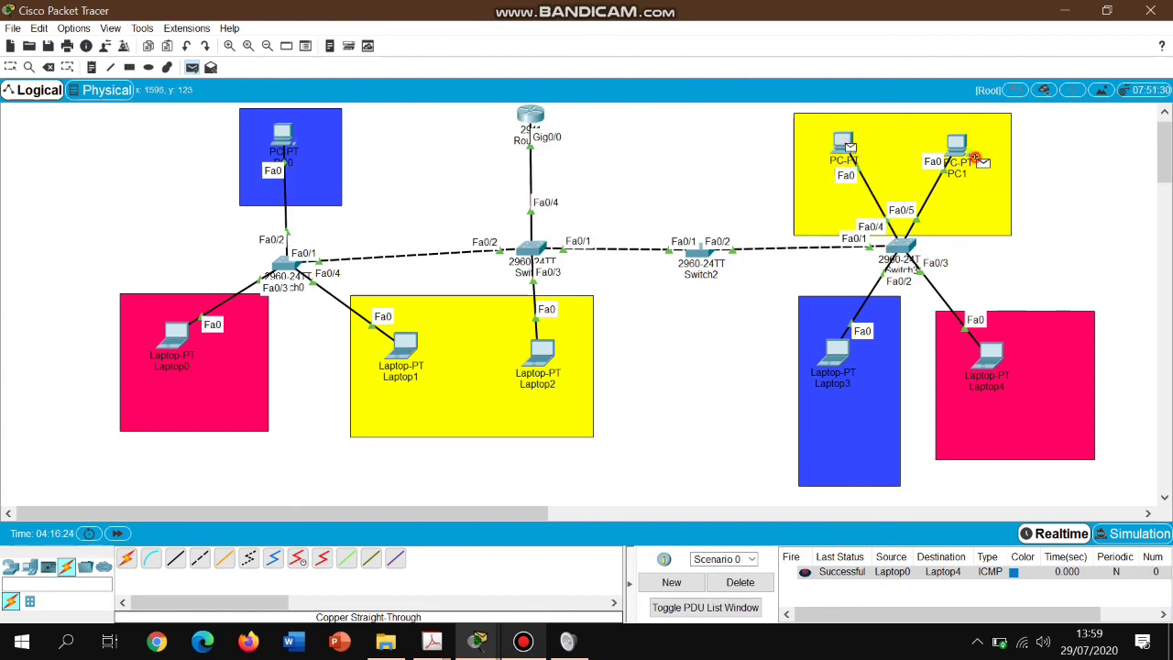
click(959, 149)
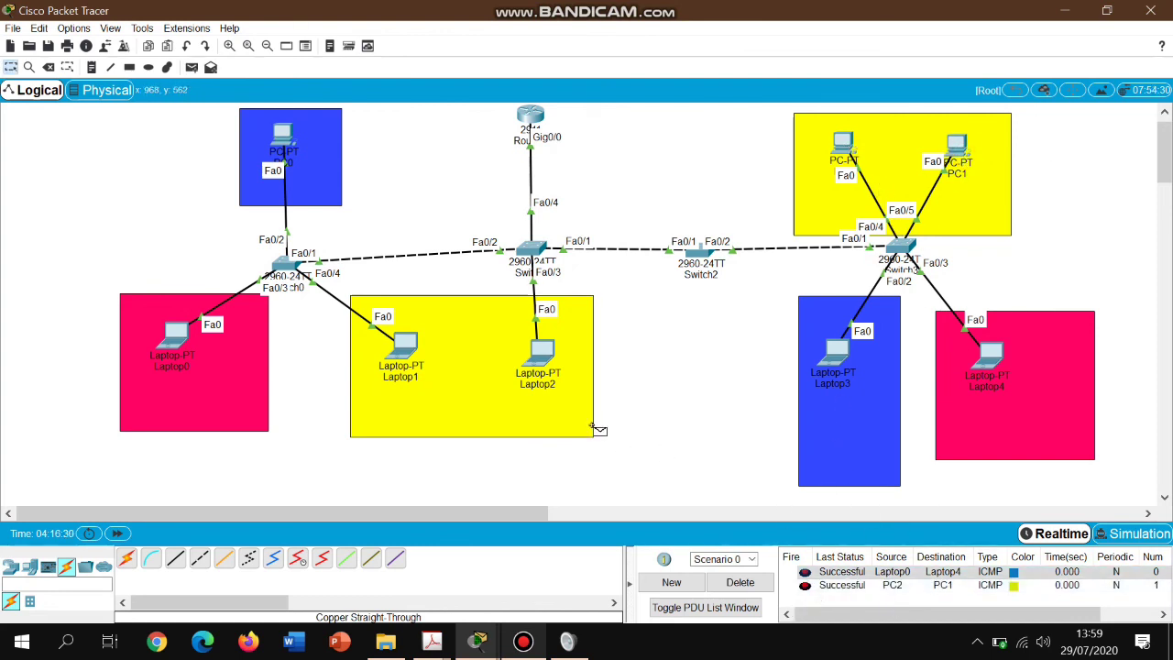
- Test connectivity across the switches by sending a simple PDU from Laptop2 to PC1
key(p)
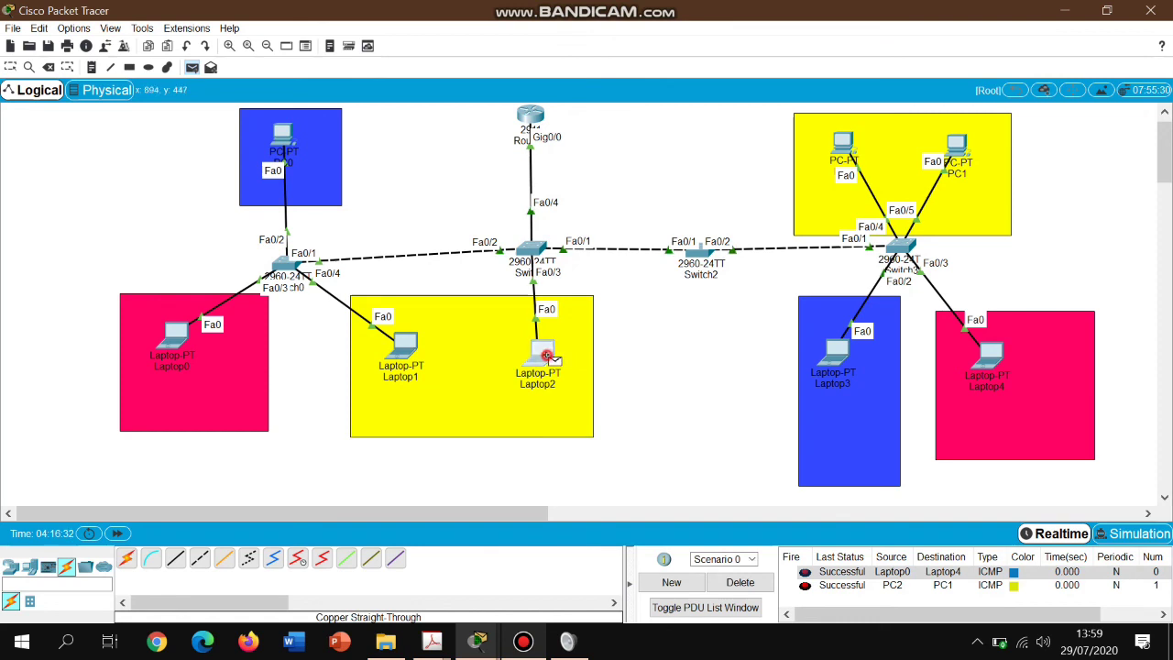
click(541, 354)
click(957, 144)
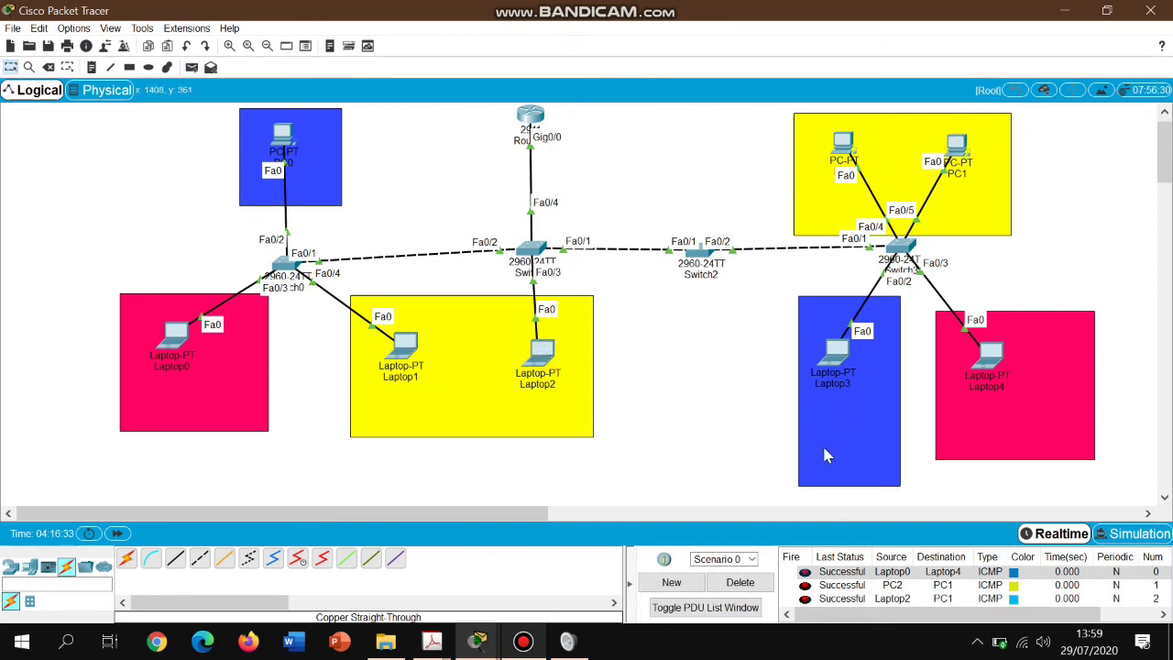
- Delete Scenario 0's existing PDUs and send a simple PDU from PC1 to Laptop4 to test inter-VLAN routing
click(740, 582)
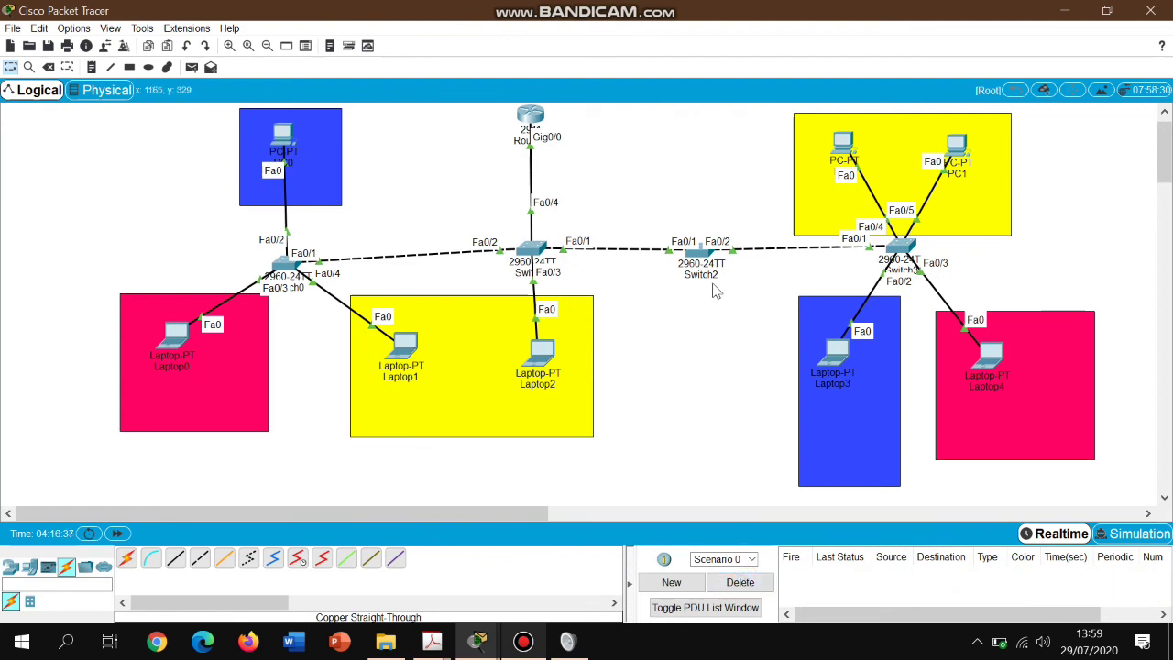
key(p)
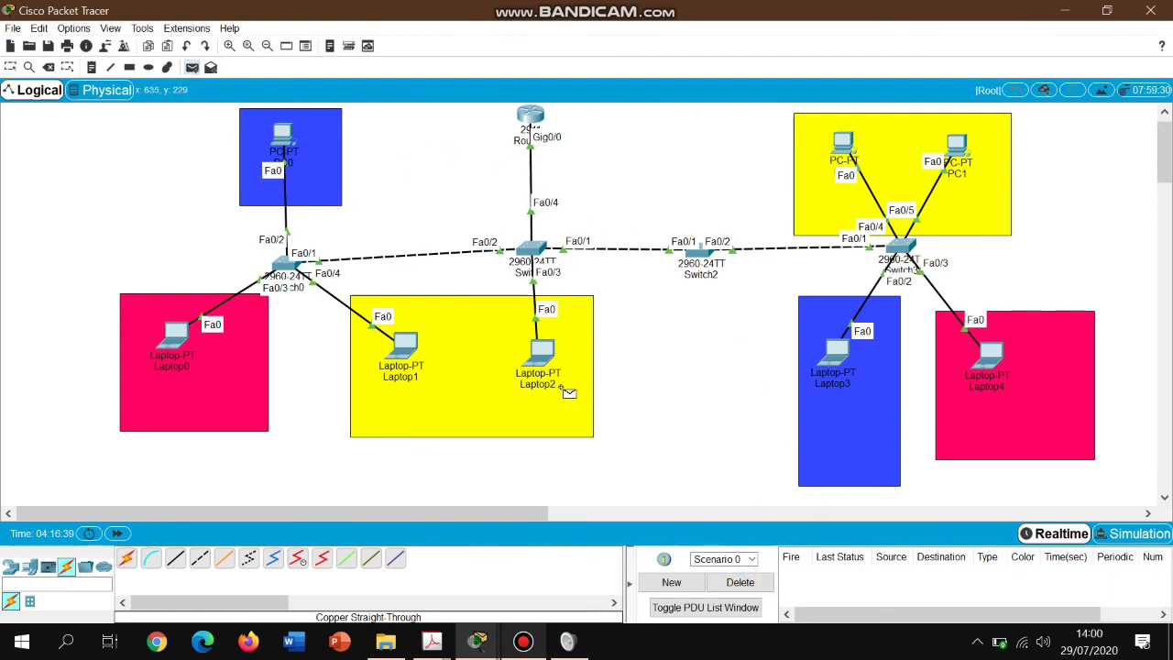
click(958, 150)
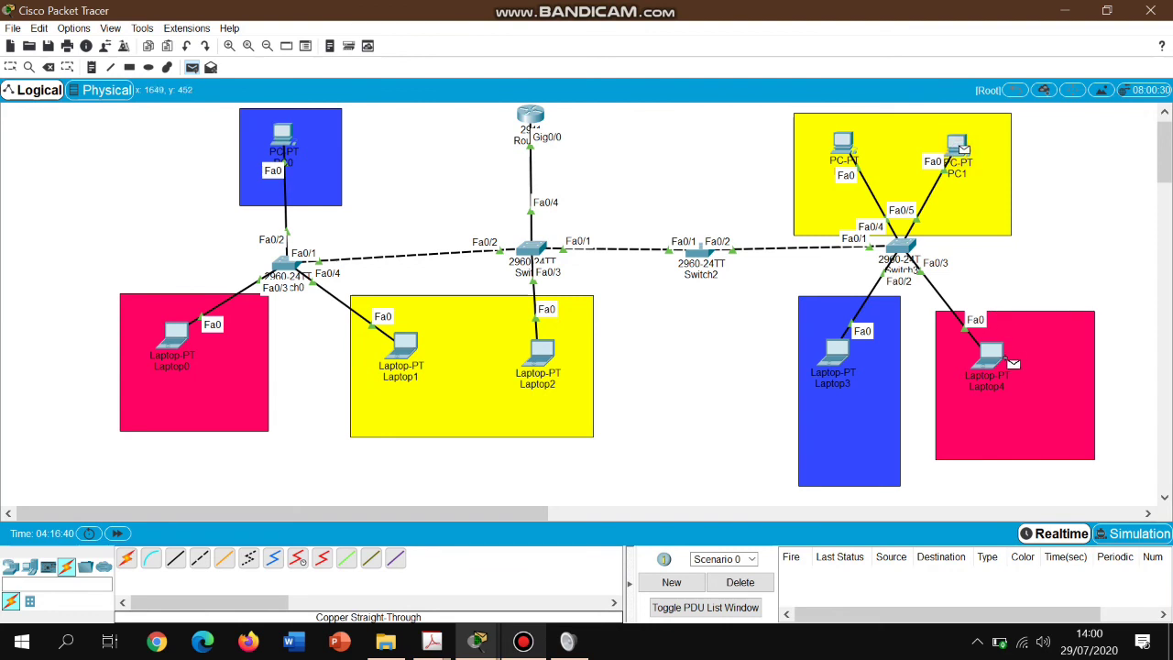
click(998, 357)
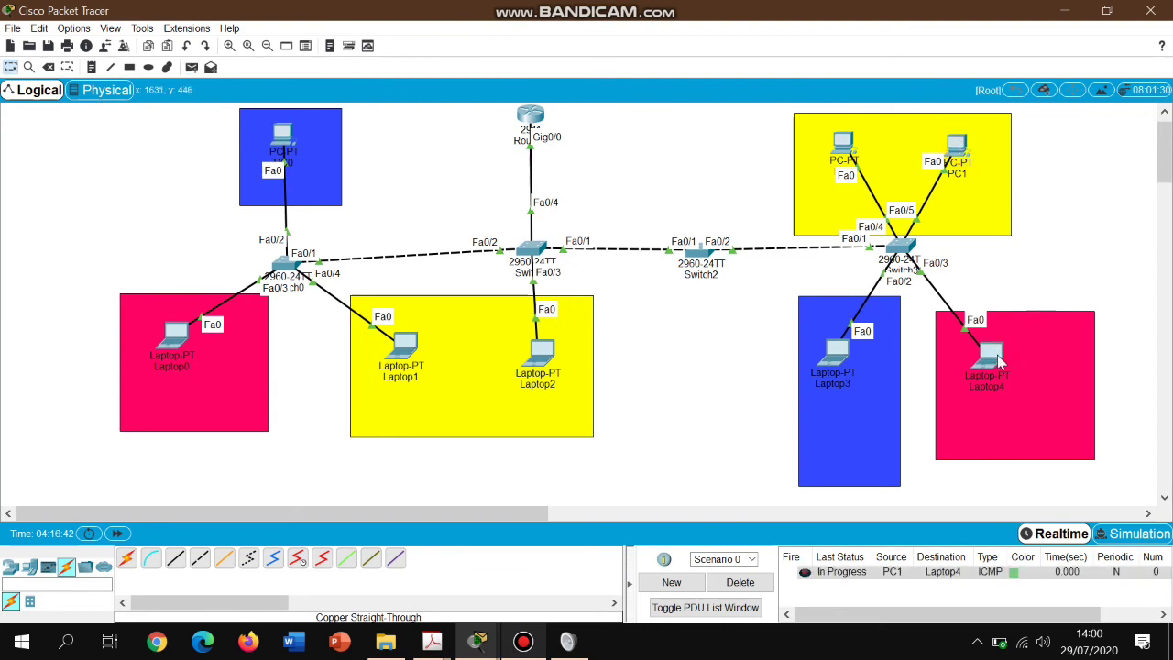
- Repeat the inter-VLAN test with a second simple PDU from PC1 to Laptop4
key(p)
click(958, 151)
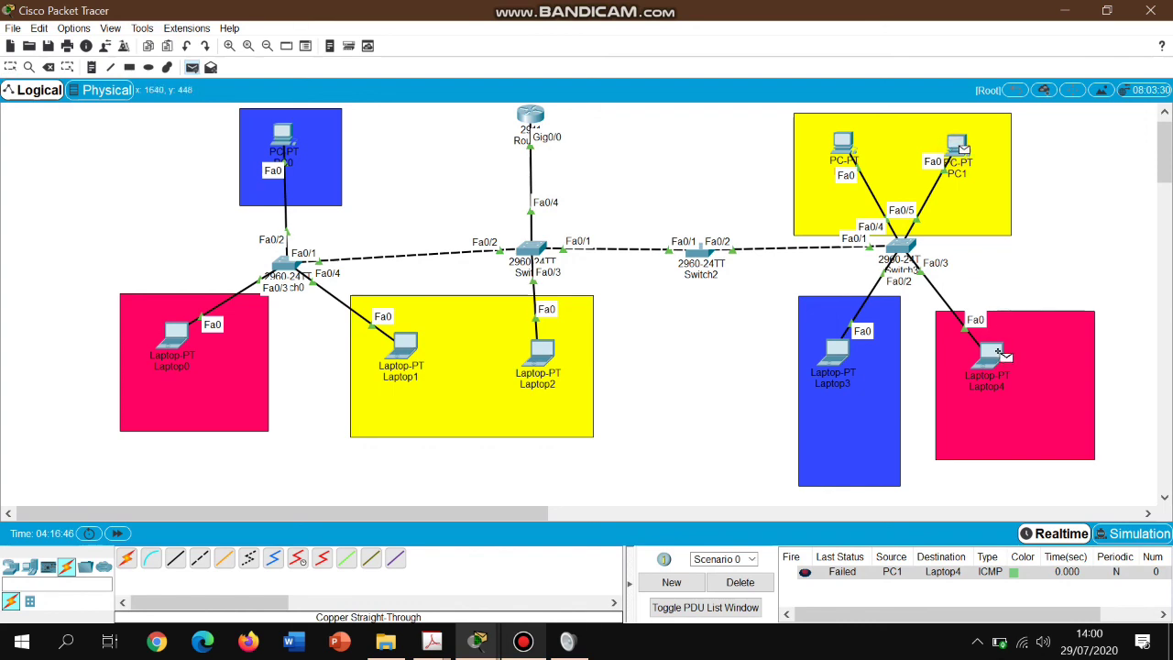
click(995, 357)
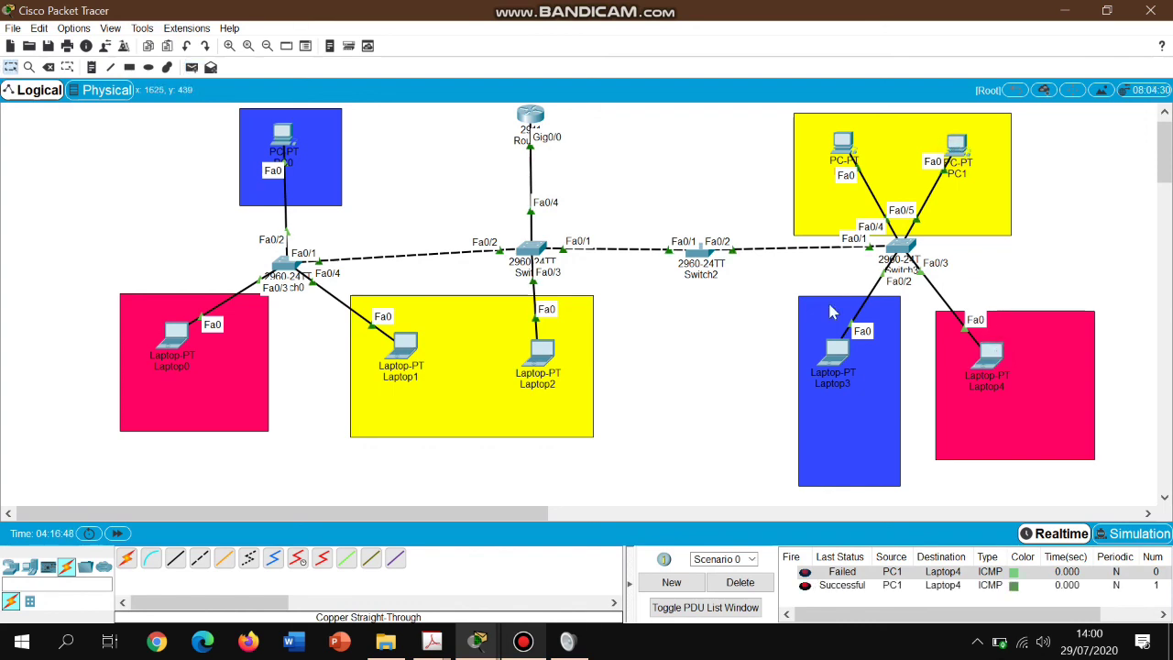